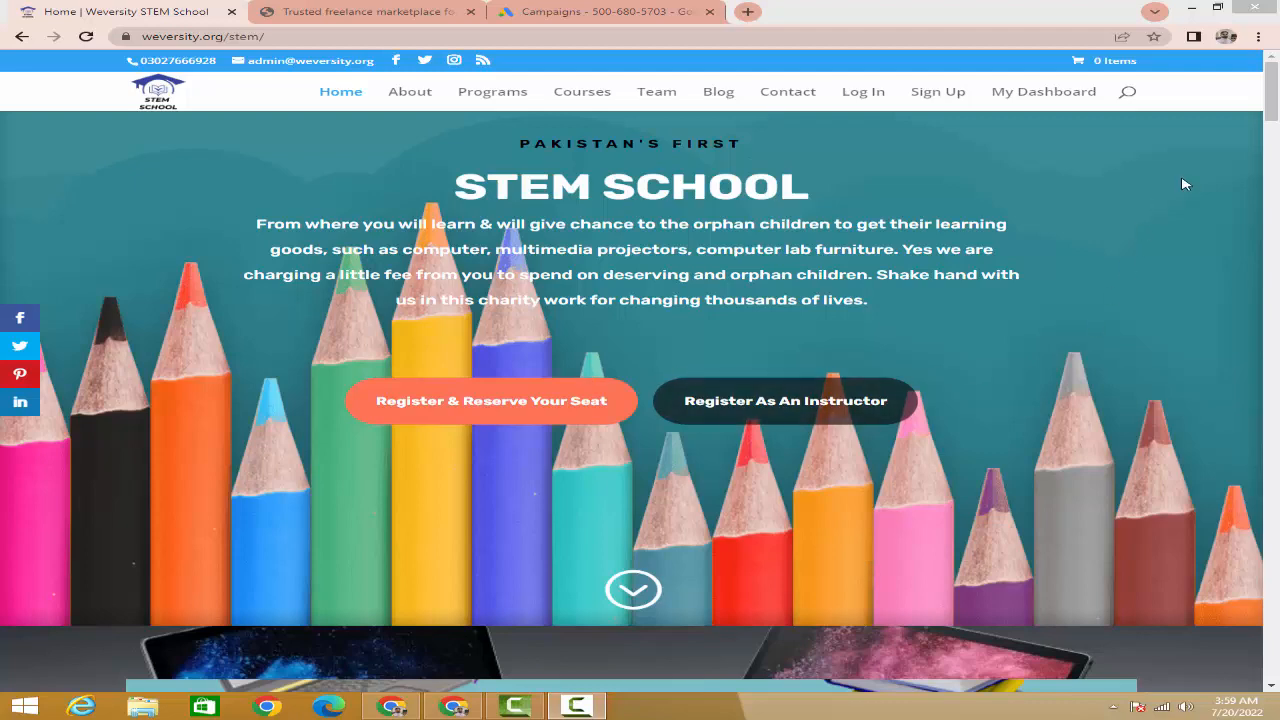
# - Switch to the WeJob.org tab and scroll through its freelancer listings
pyautogui.moveTo(1274, 120)
pyautogui.mouseDown()
pyautogui.moveTo(1276, 195)
pyautogui.moveTo(1277, 117)
pyautogui.mouseUp()
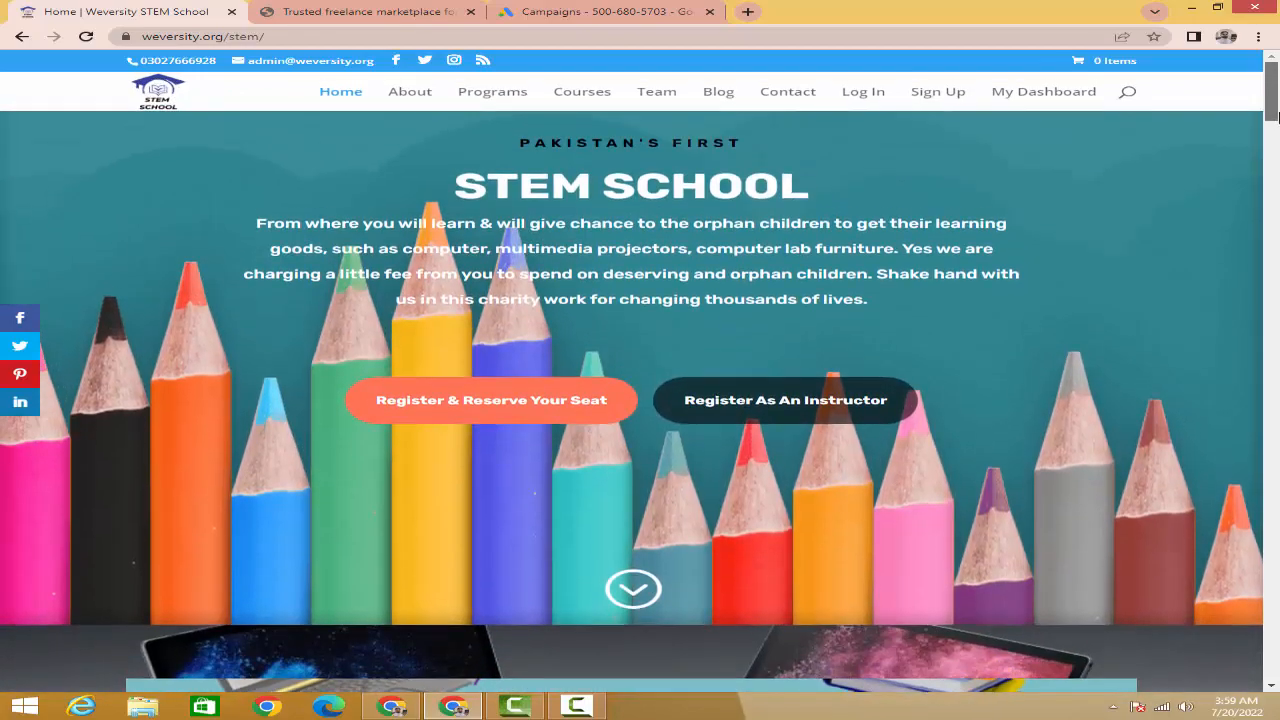
pyautogui.moveTo(1277, 117); pyautogui.dragTo(1277, 228)
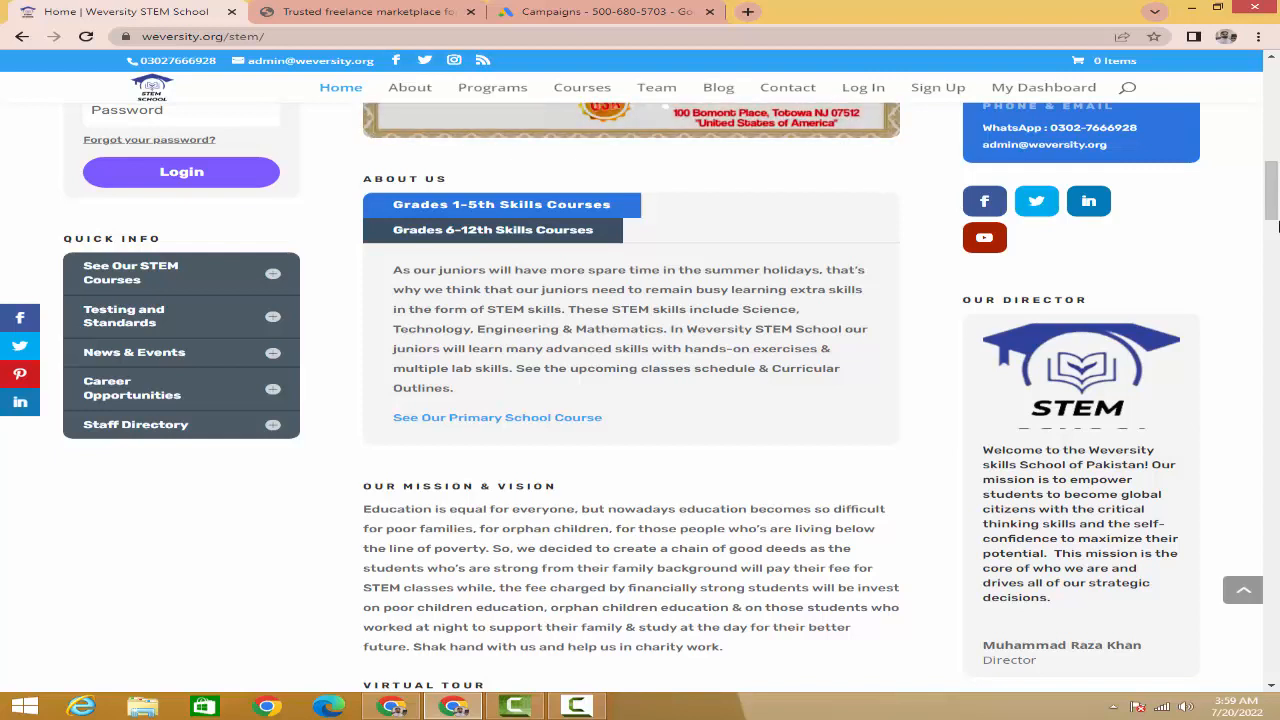
pyautogui.moveTo(1277, 227); pyautogui.dragTo(1266, 116)
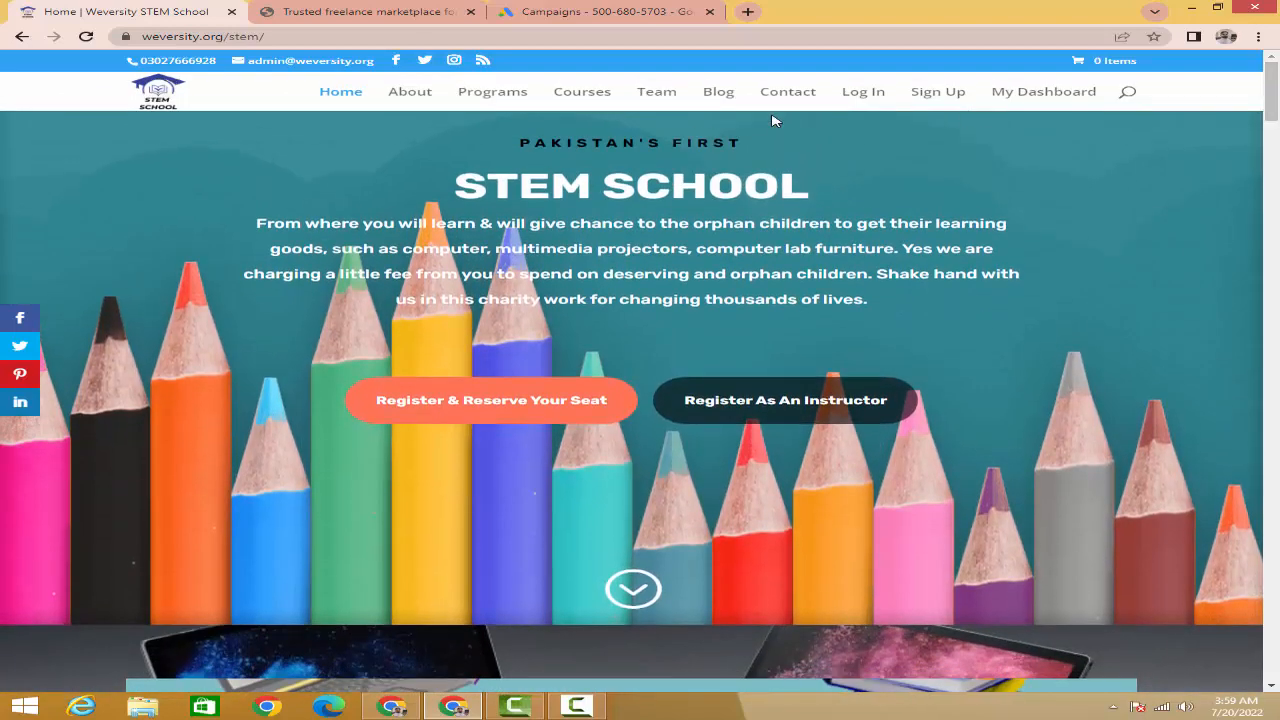
pyautogui.click(378, 13)
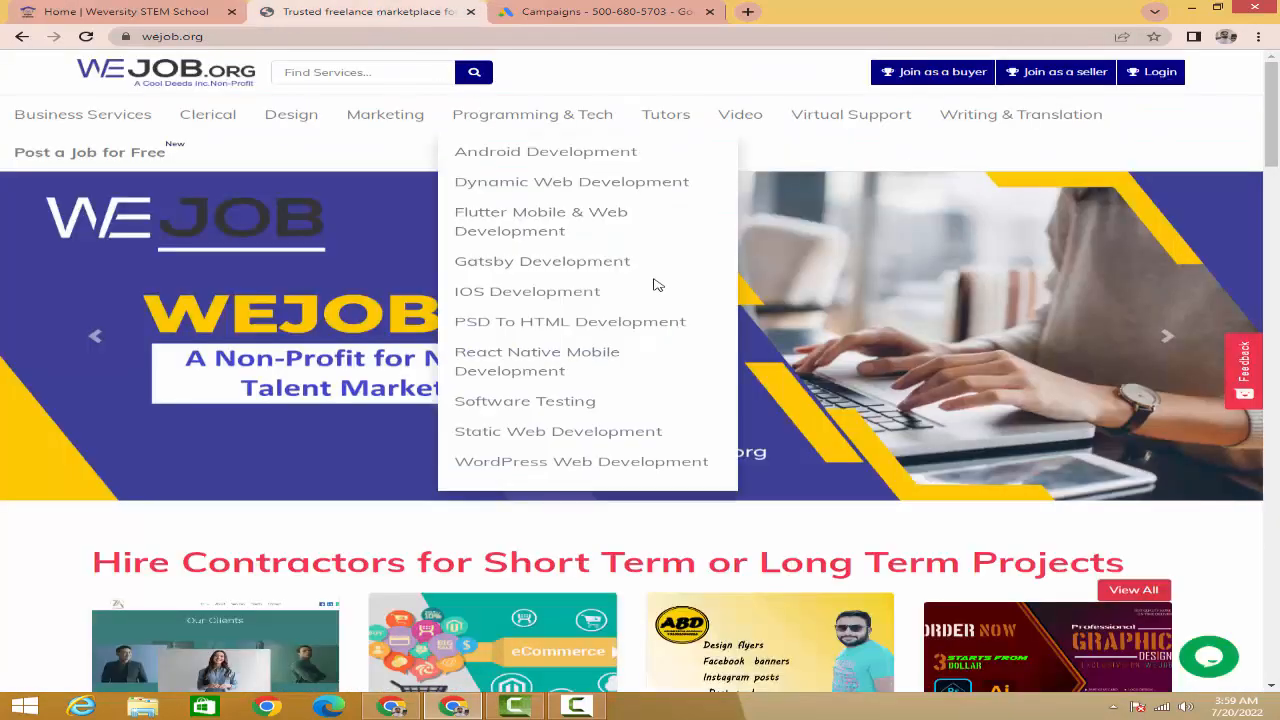
pyautogui.scroll(-3, 828, 357)
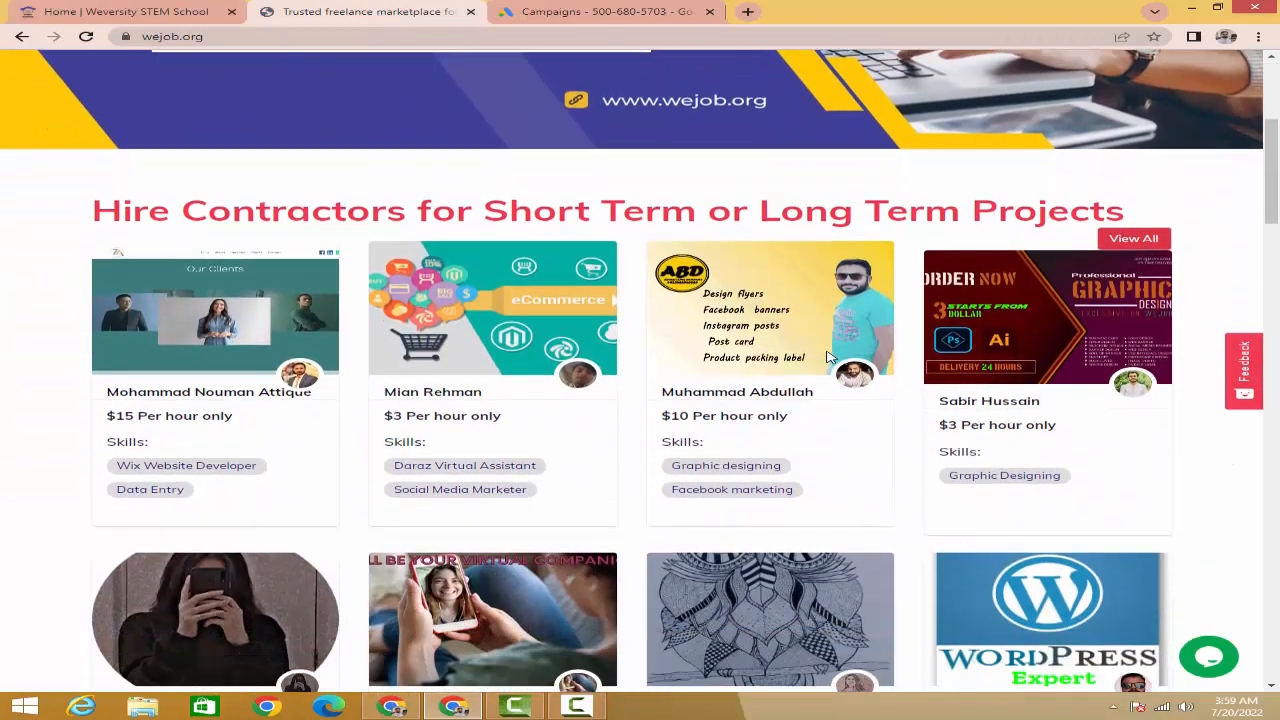
pyautogui.scroll(-1, 828, 357)
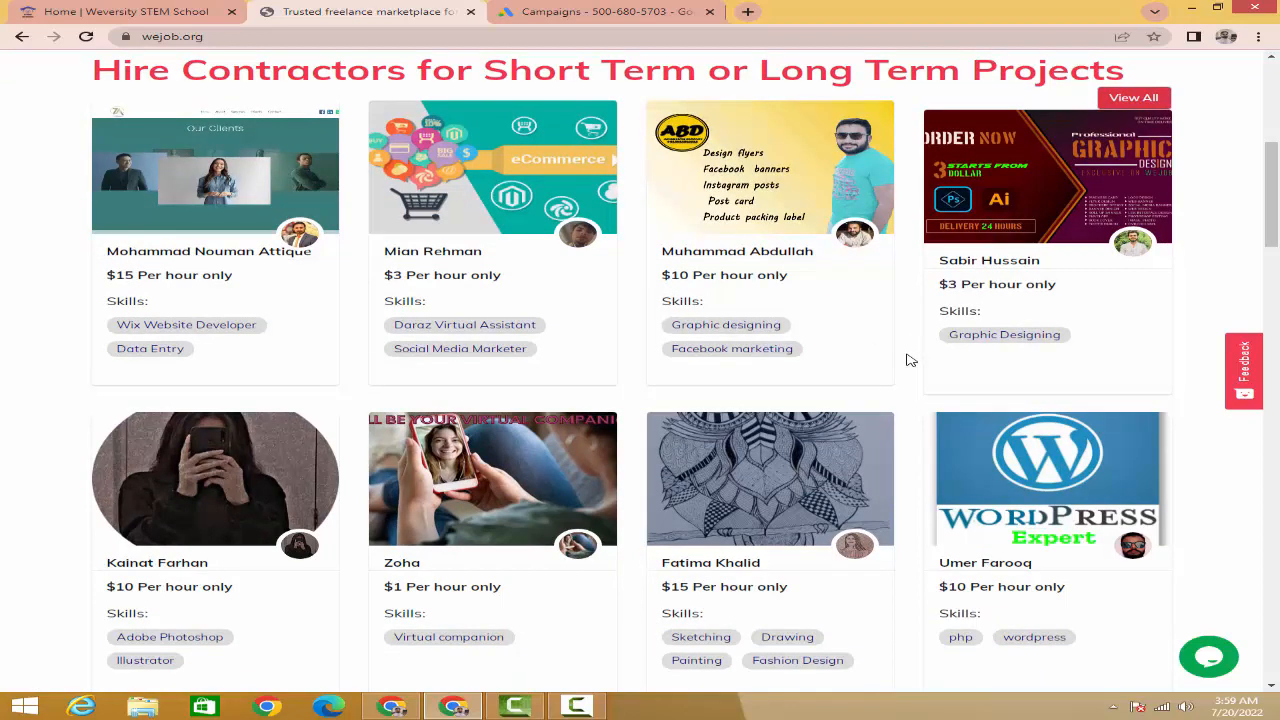
pyautogui.scroll(-2, 910, 360)
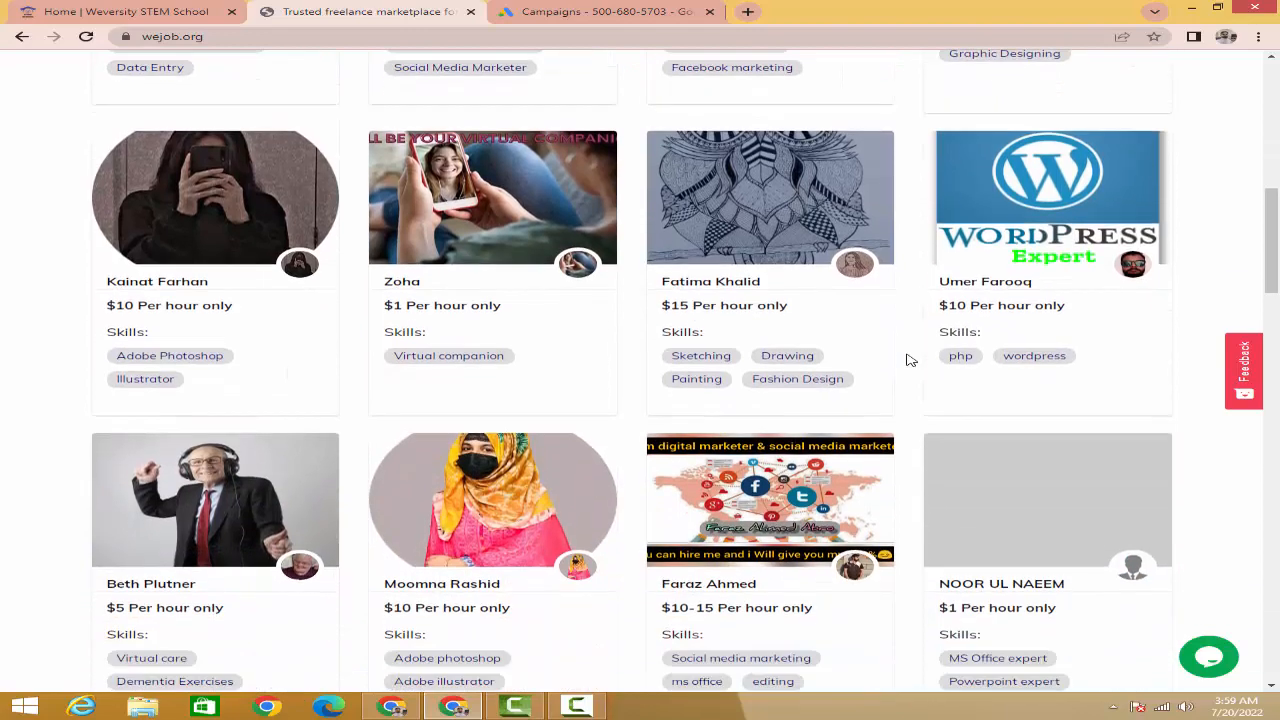
pyautogui.scroll(3, 906, 358)
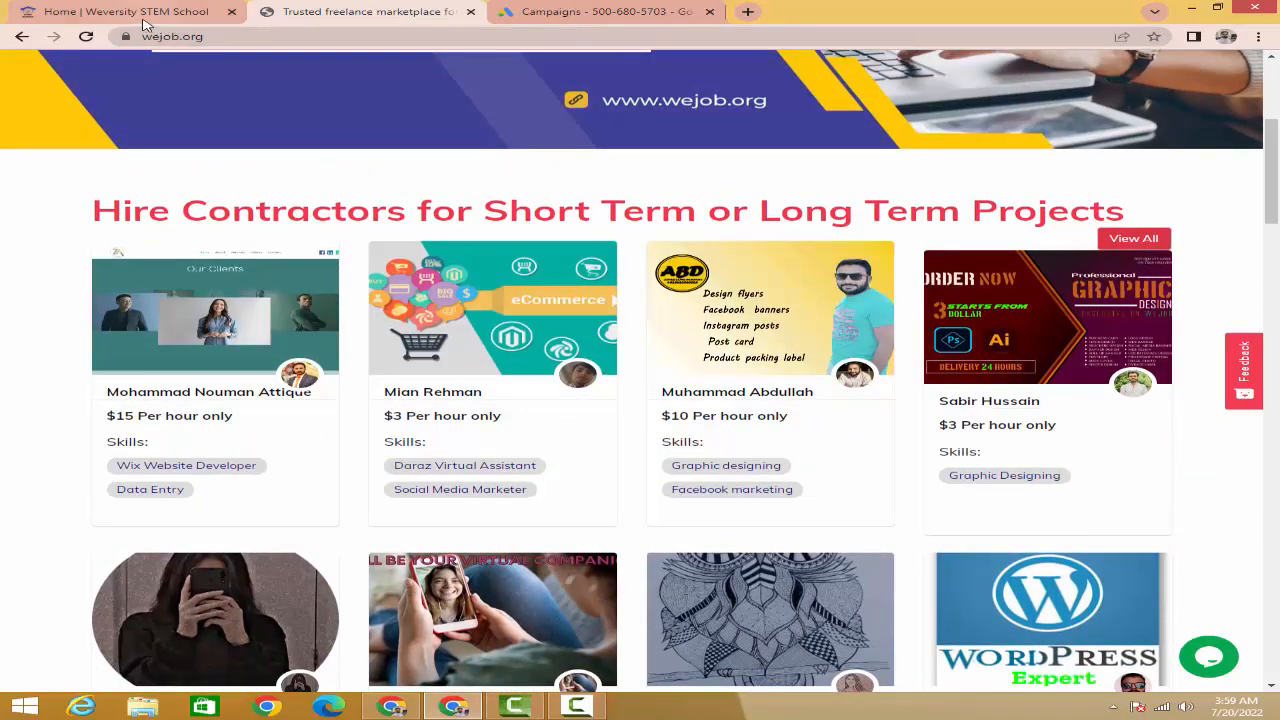
# - Glance at the Weversity STEM School tab, then return to WeJob.org and browse it back to the top
pyautogui.click(137, 12)
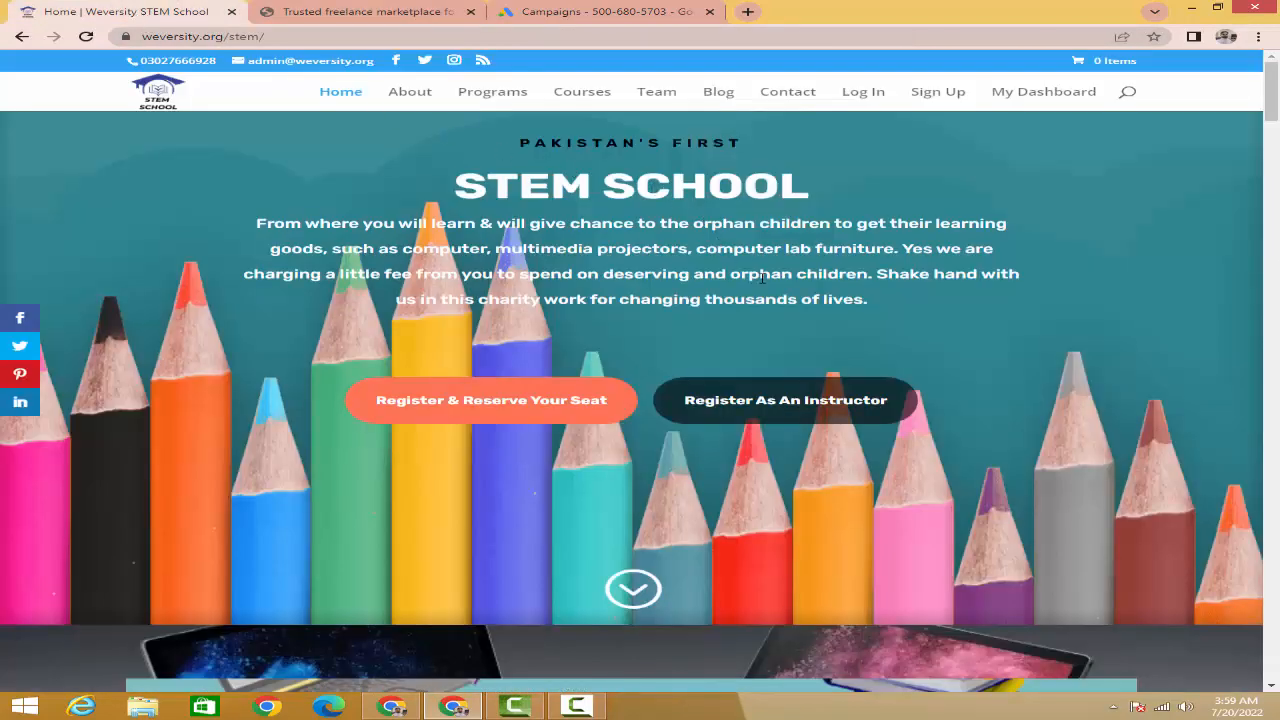
pyautogui.scroll(-4, 700, 285)
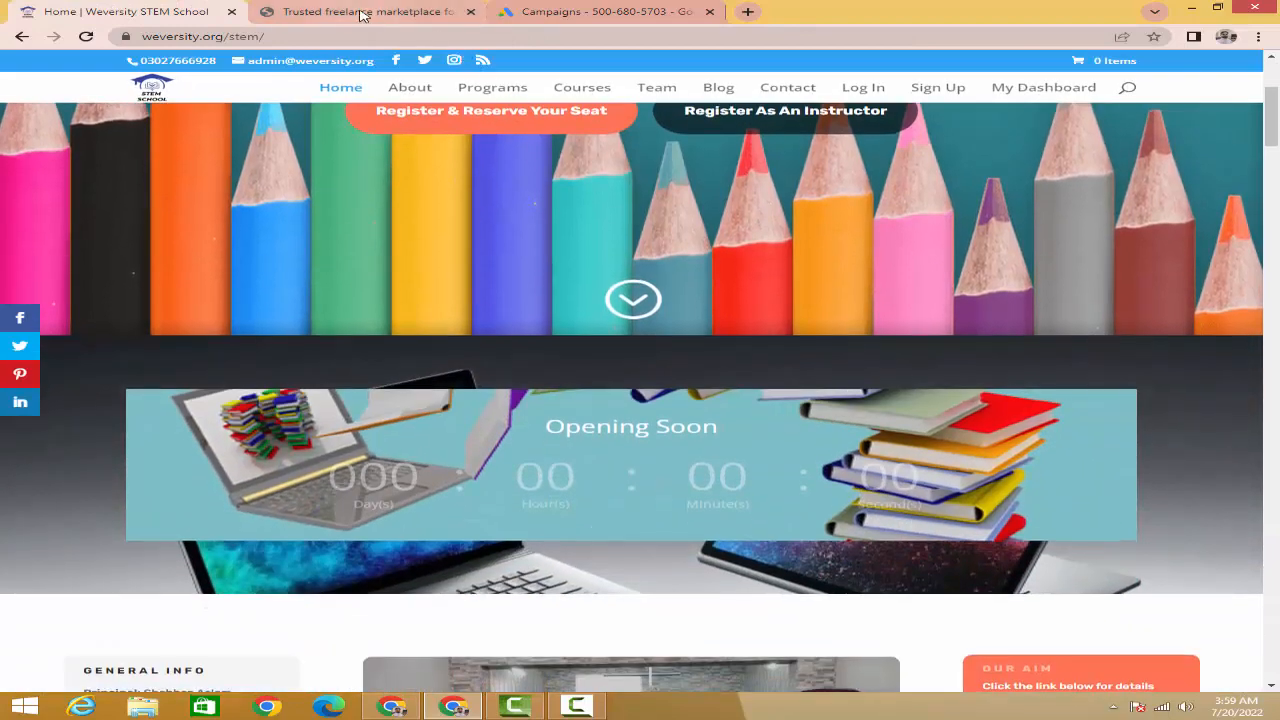
pyautogui.click(363, 12)
pyautogui.scroll(-2, 645, 282)
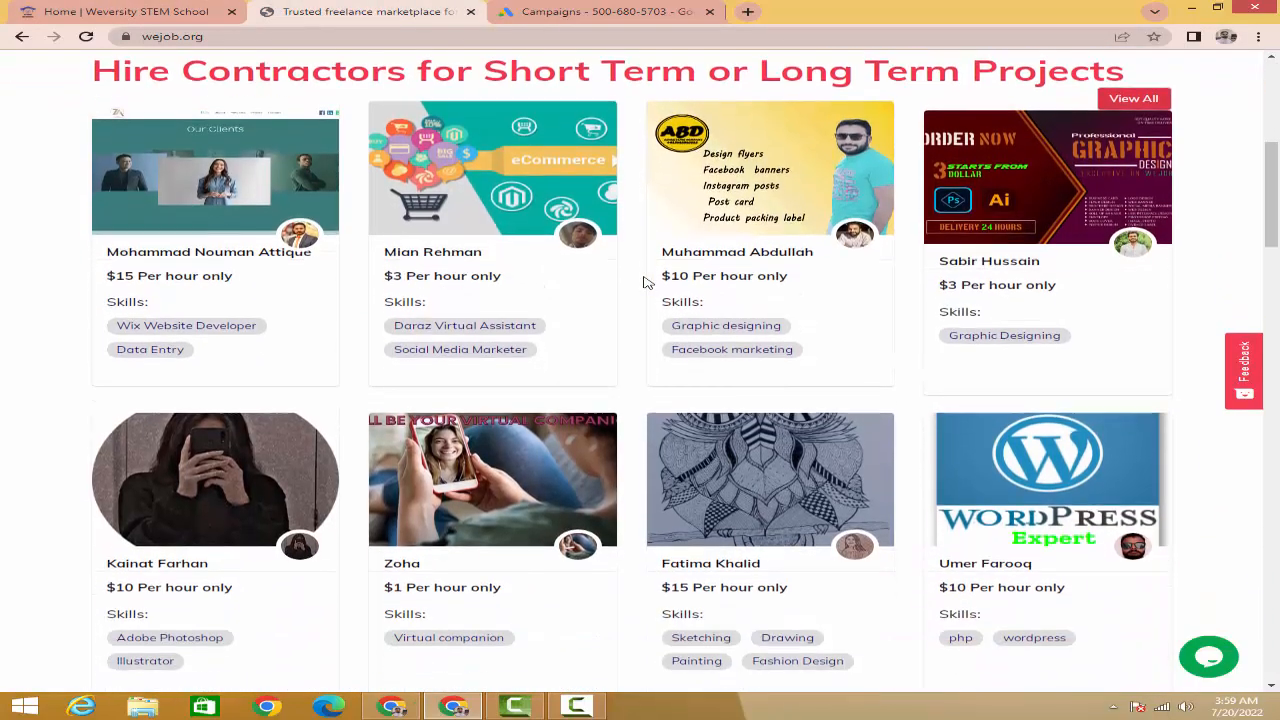
pyautogui.scroll(-3, 645, 282)
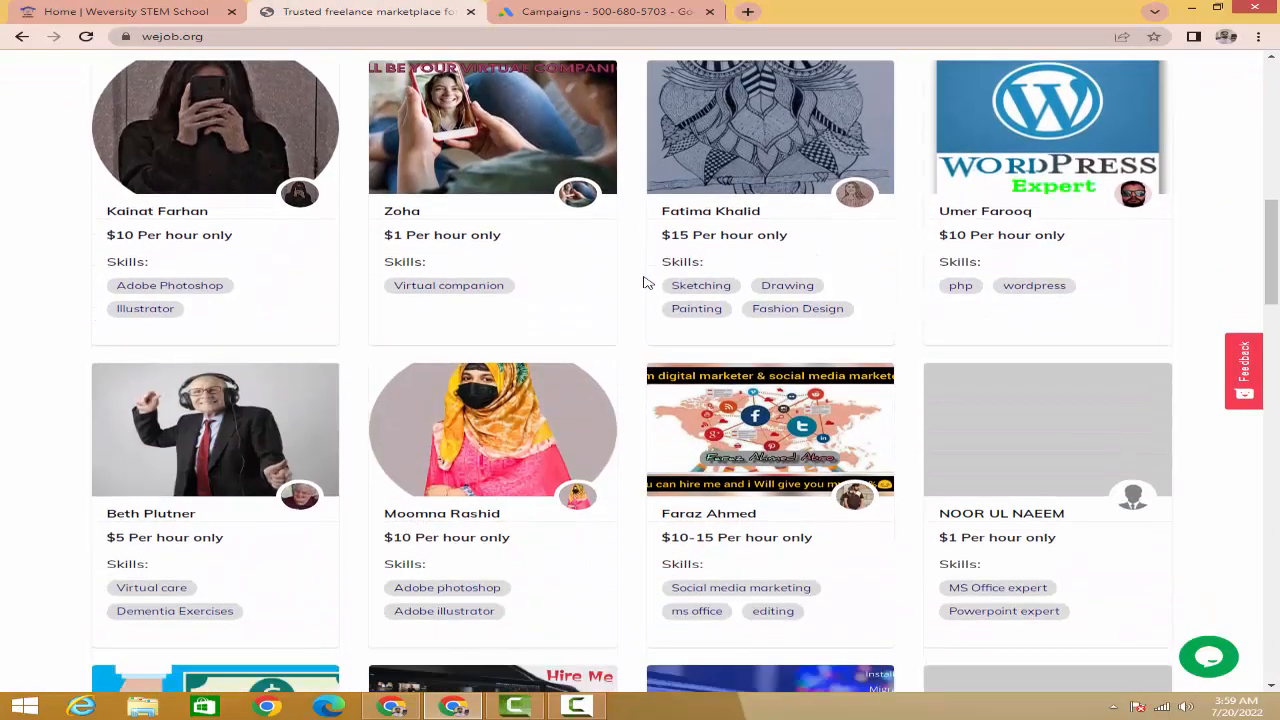
pyautogui.scroll(-2, 645, 282)
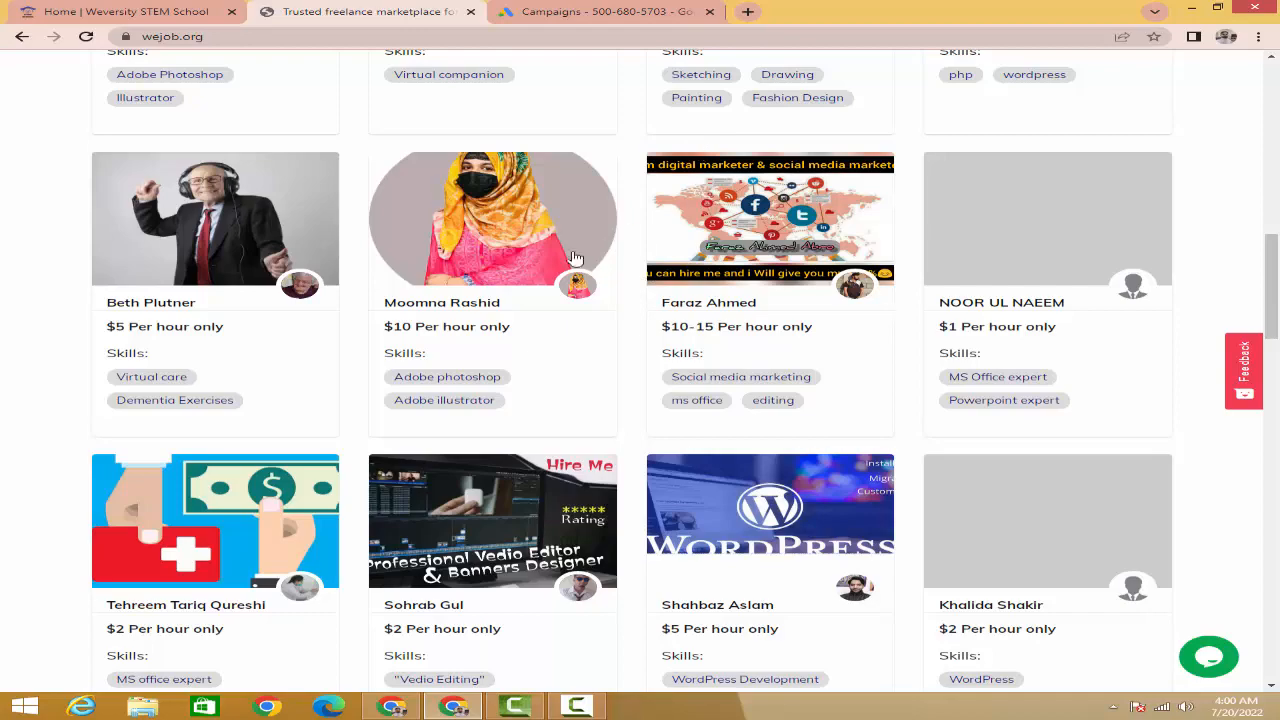
pyautogui.scroll(1, 512, 283)
pyautogui.scroll(6, 512, 283)
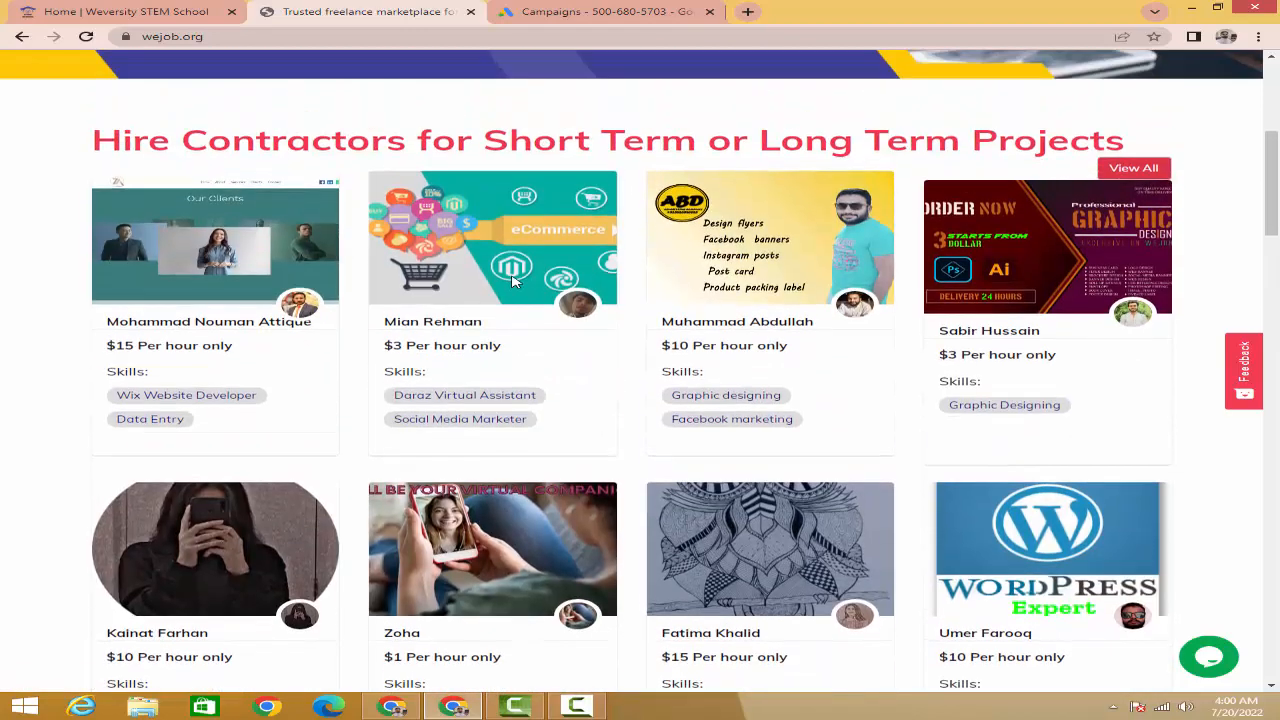
pyautogui.scroll(2, 512, 283)
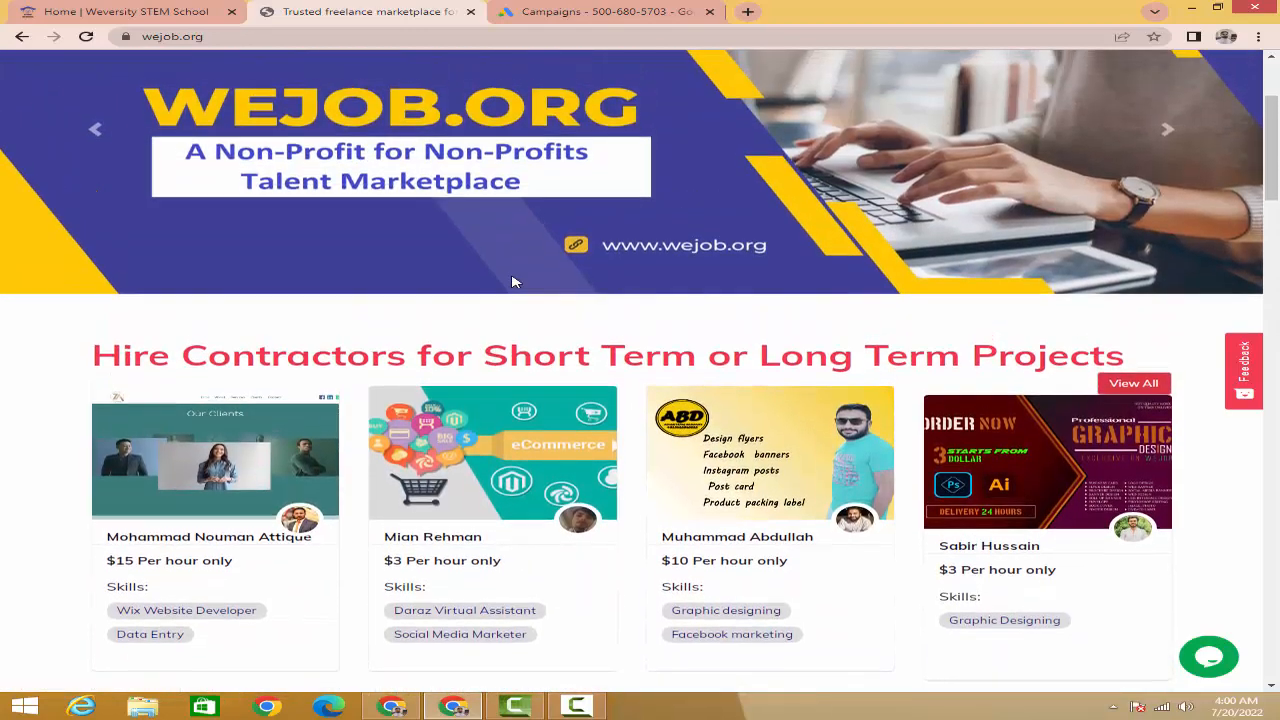
pyautogui.scroll(2, 512, 283)
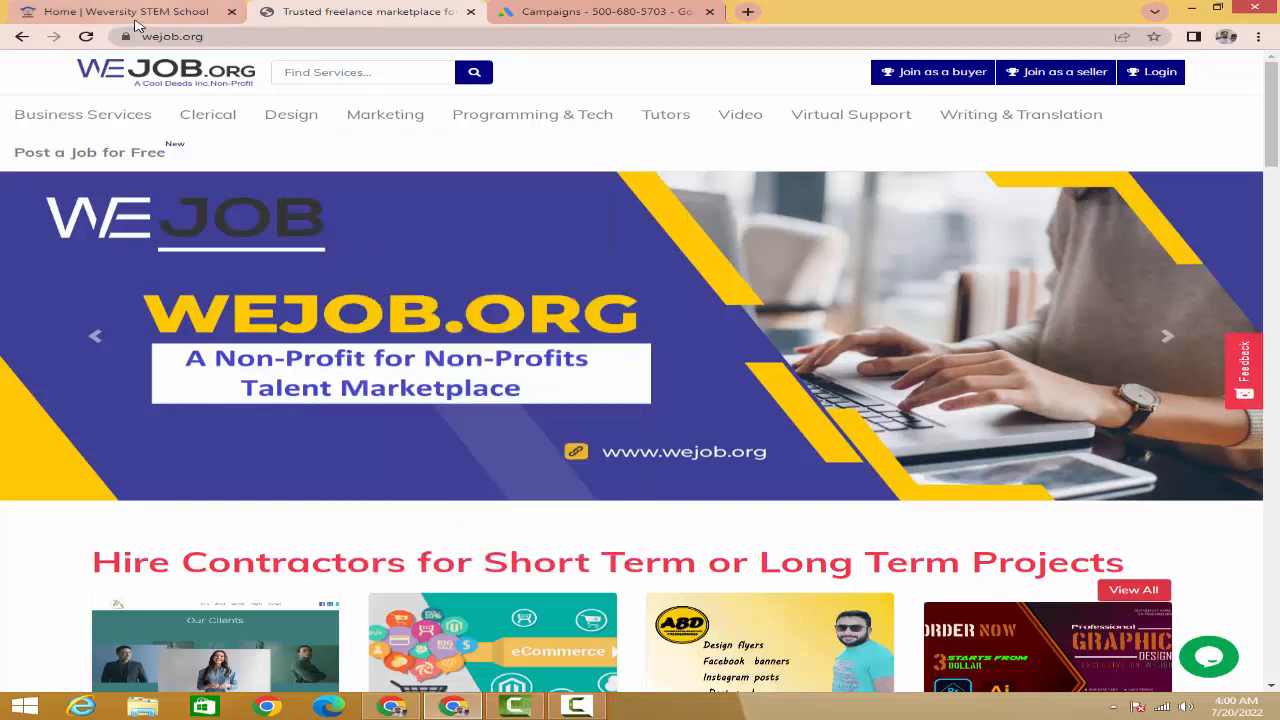
# - Go to the Google Ads Campaigns overview and open the + create menu
pyautogui.click(571, 14)
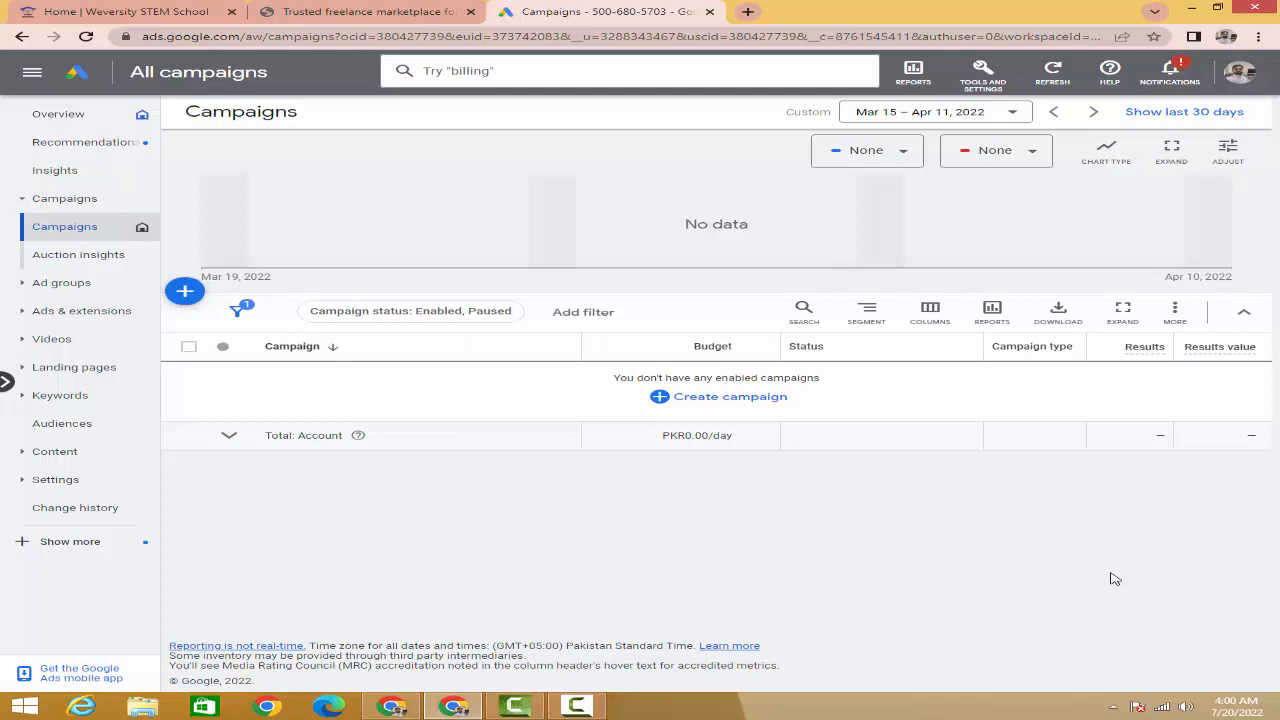
pyautogui.click(185, 295)
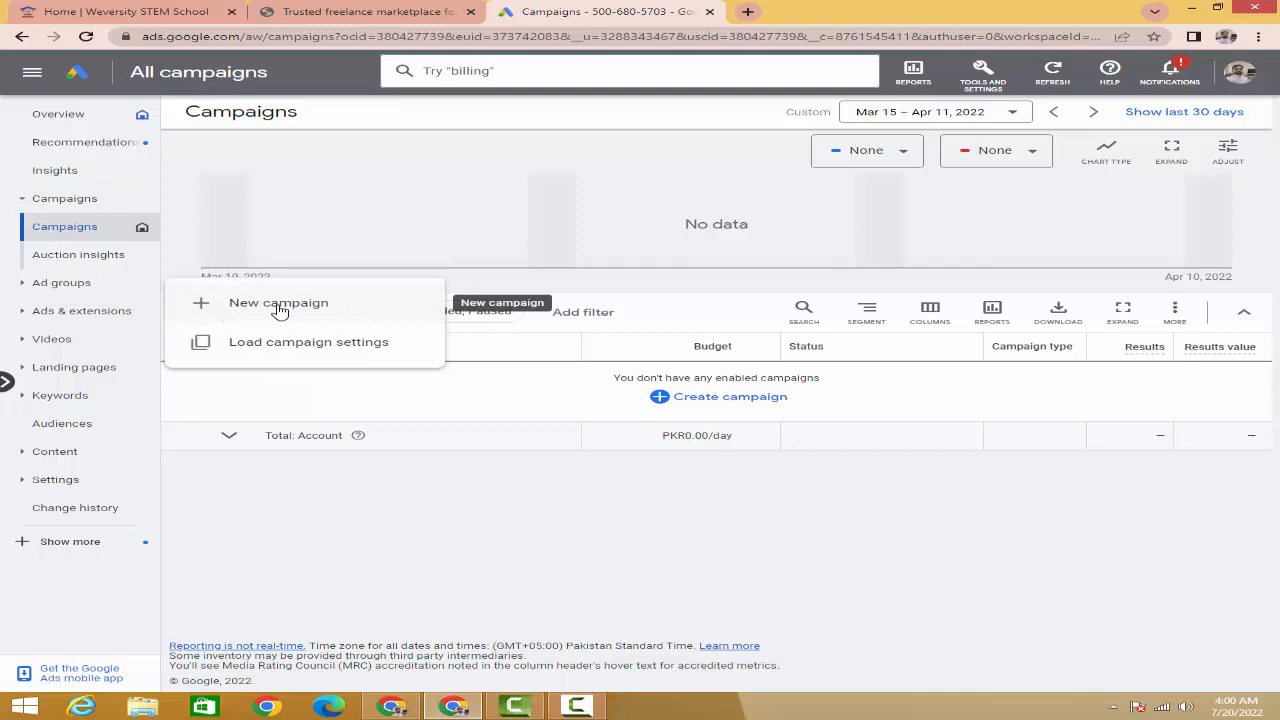
# - Choose New campaign from the create menu
pyautogui.click(279, 305)
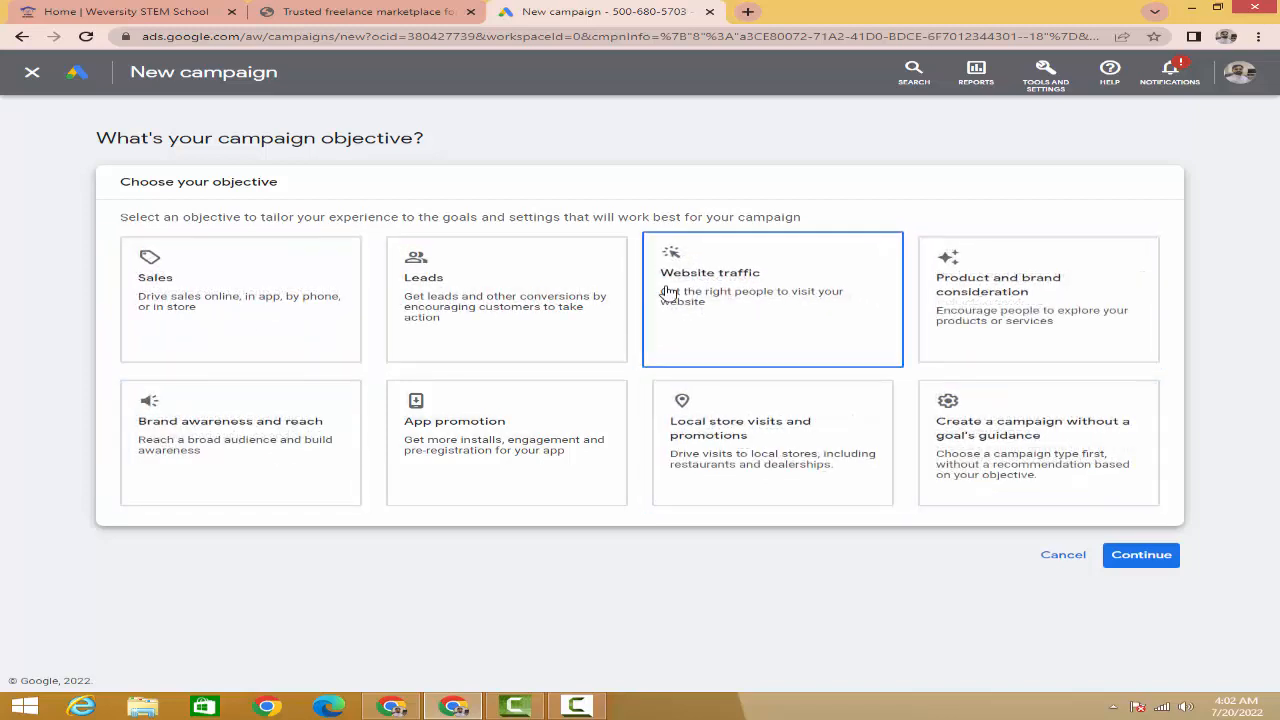
# - Pick Sales as the objective and Search as the campaign type
pyautogui.click(195, 291)
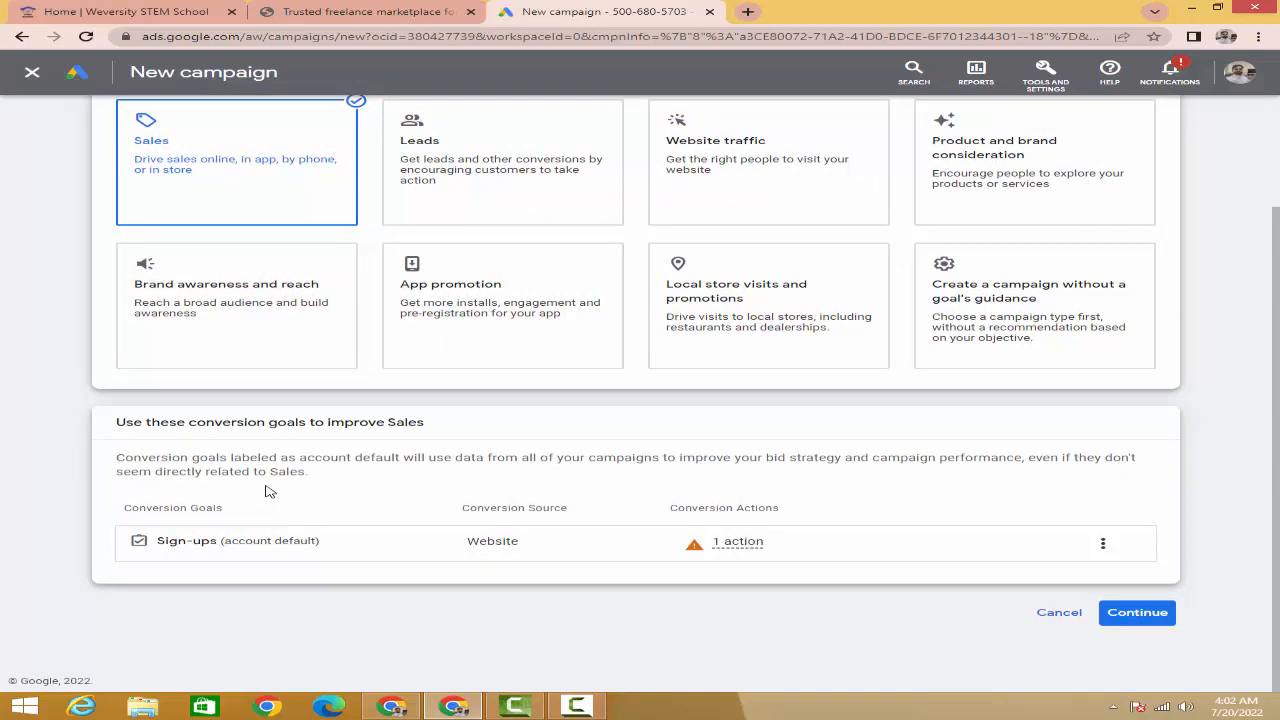
pyautogui.click(1138, 613)
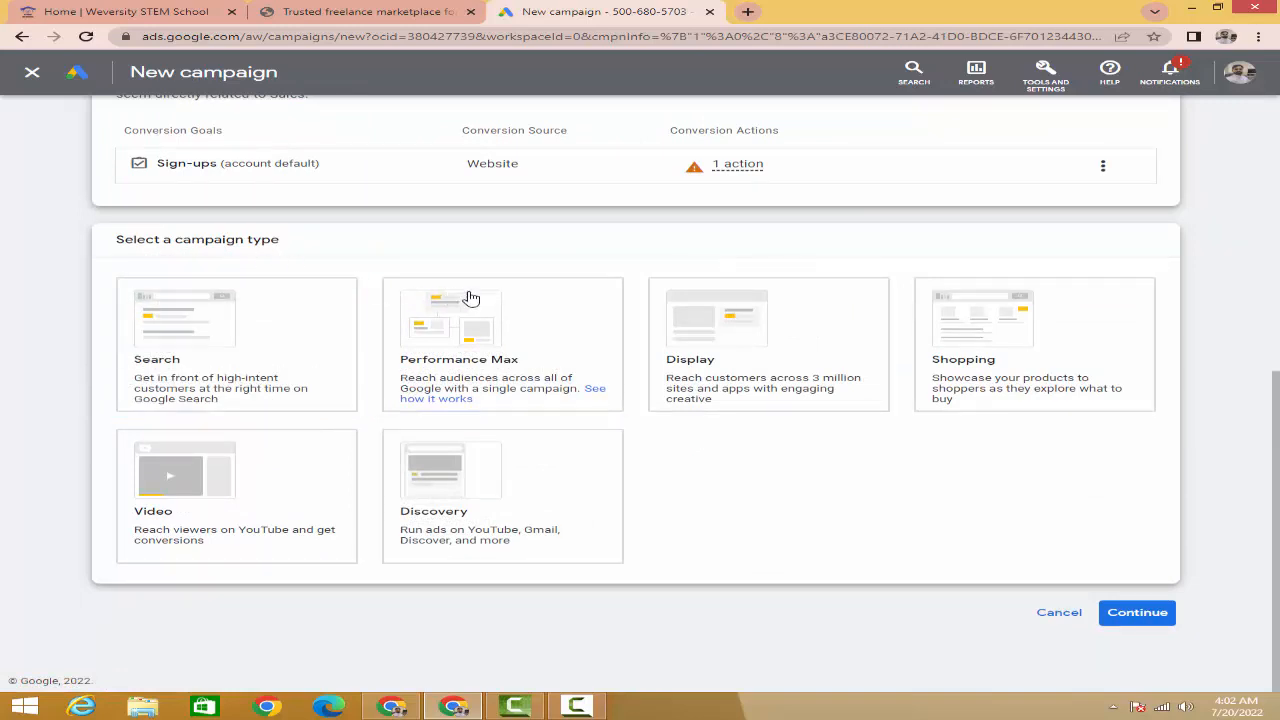
pyautogui.click(288, 335)
pyautogui.scroll(4, 24, 292)
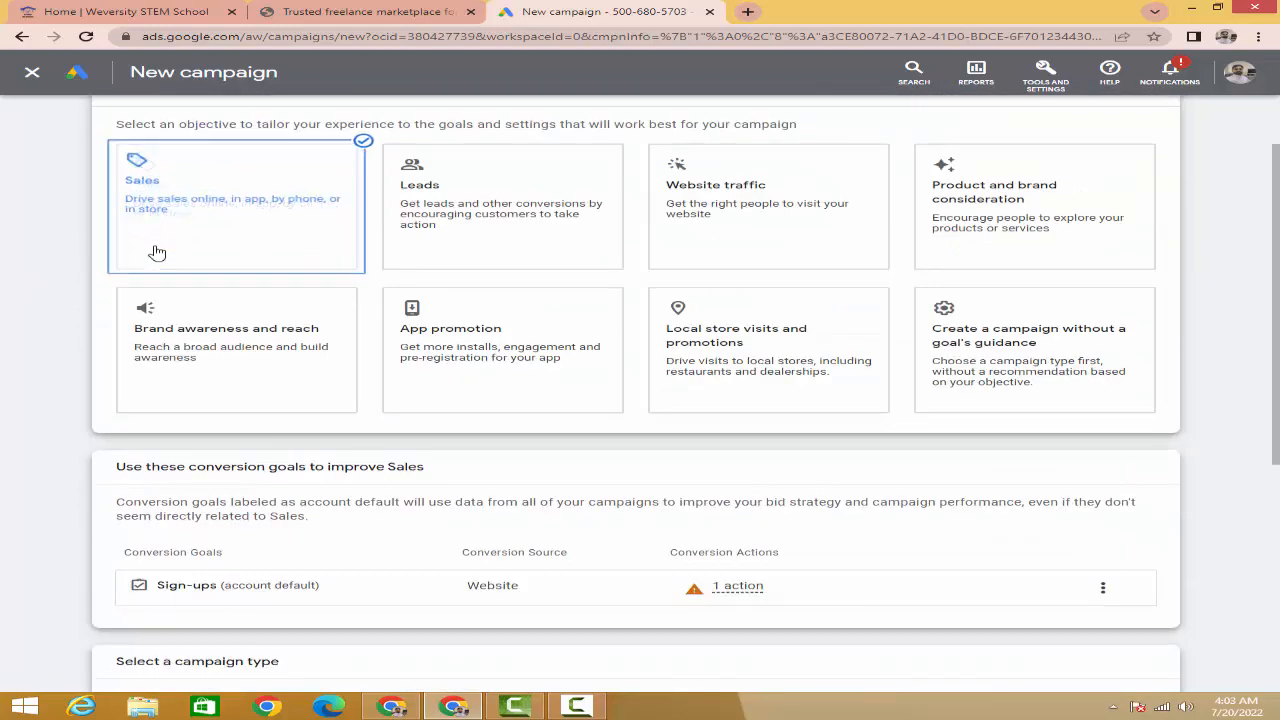
pyautogui.scroll(1, 160, 262)
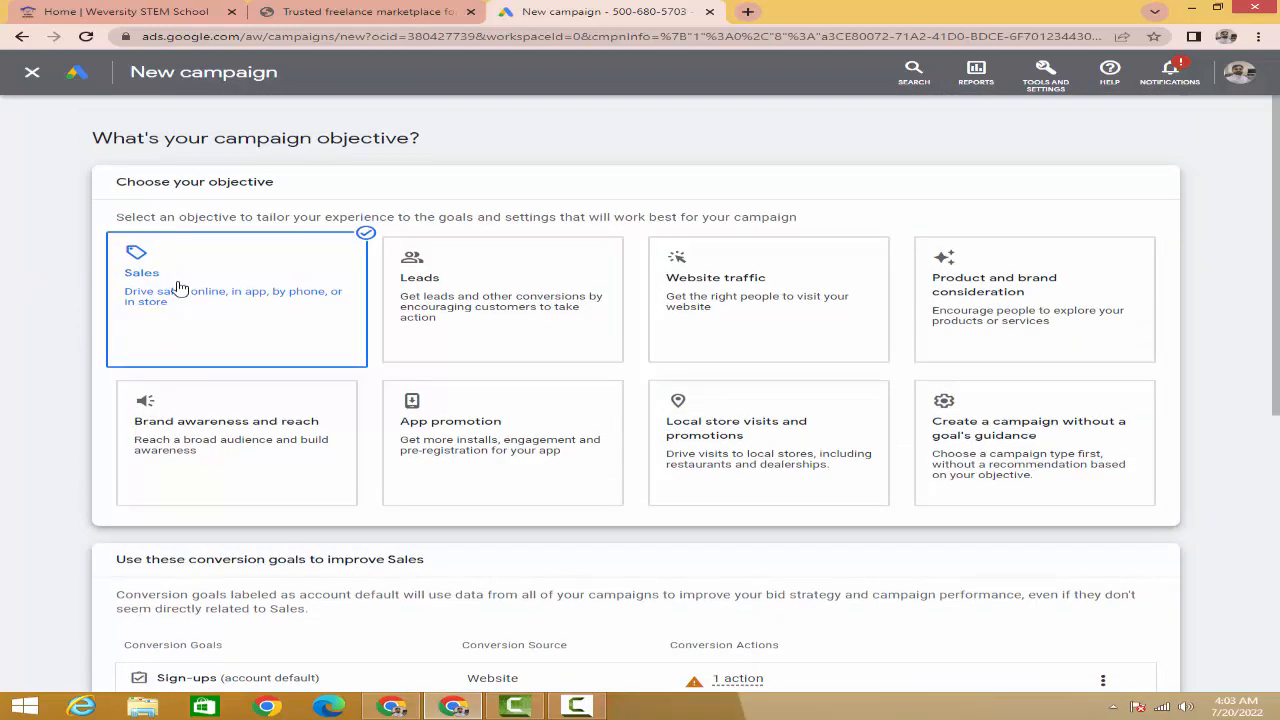
pyautogui.scroll(-5, 178, 288)
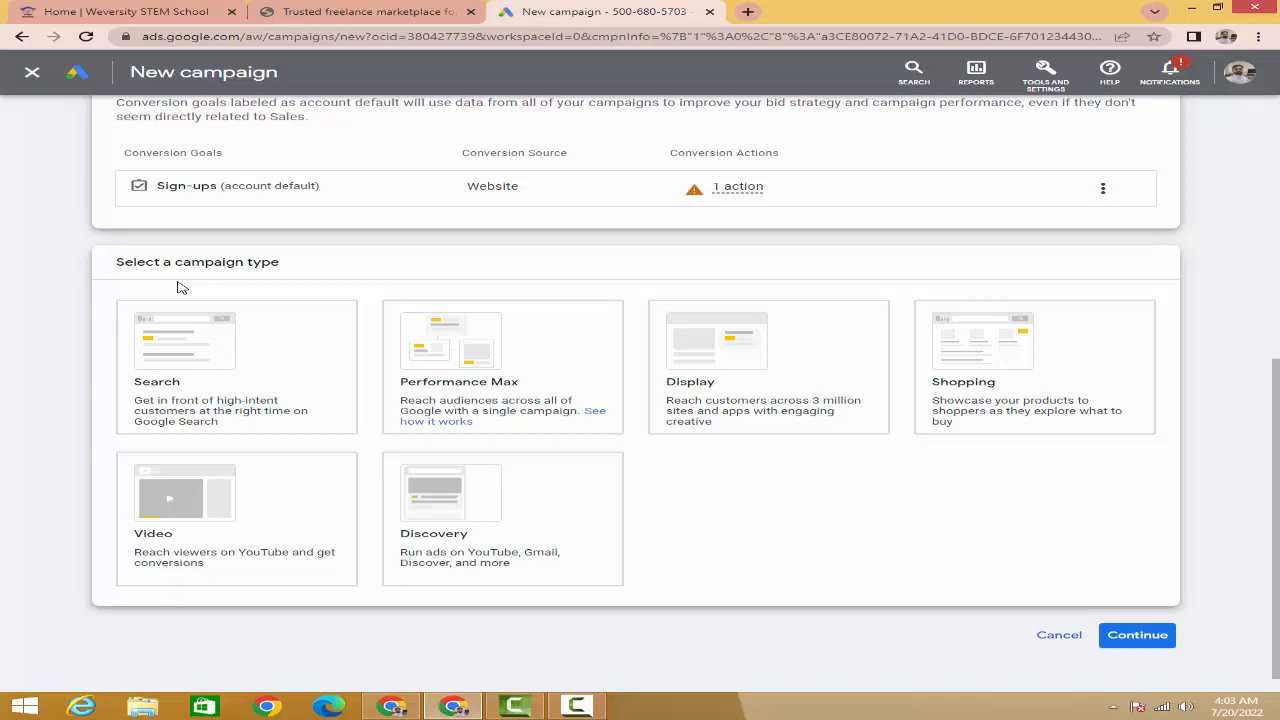
pyautogui.click(173, 366)
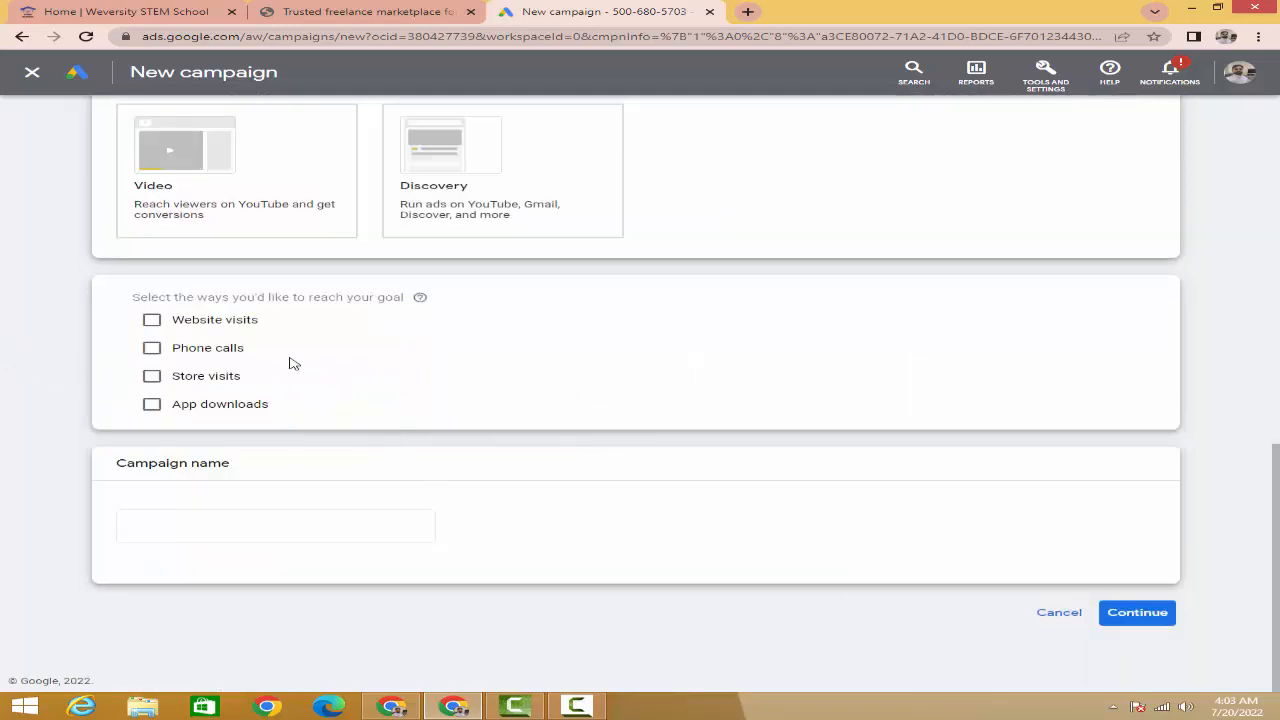
pyautogui.scroll(2, 289, 363)
pyautogui.scroll(-2, 230, 330)
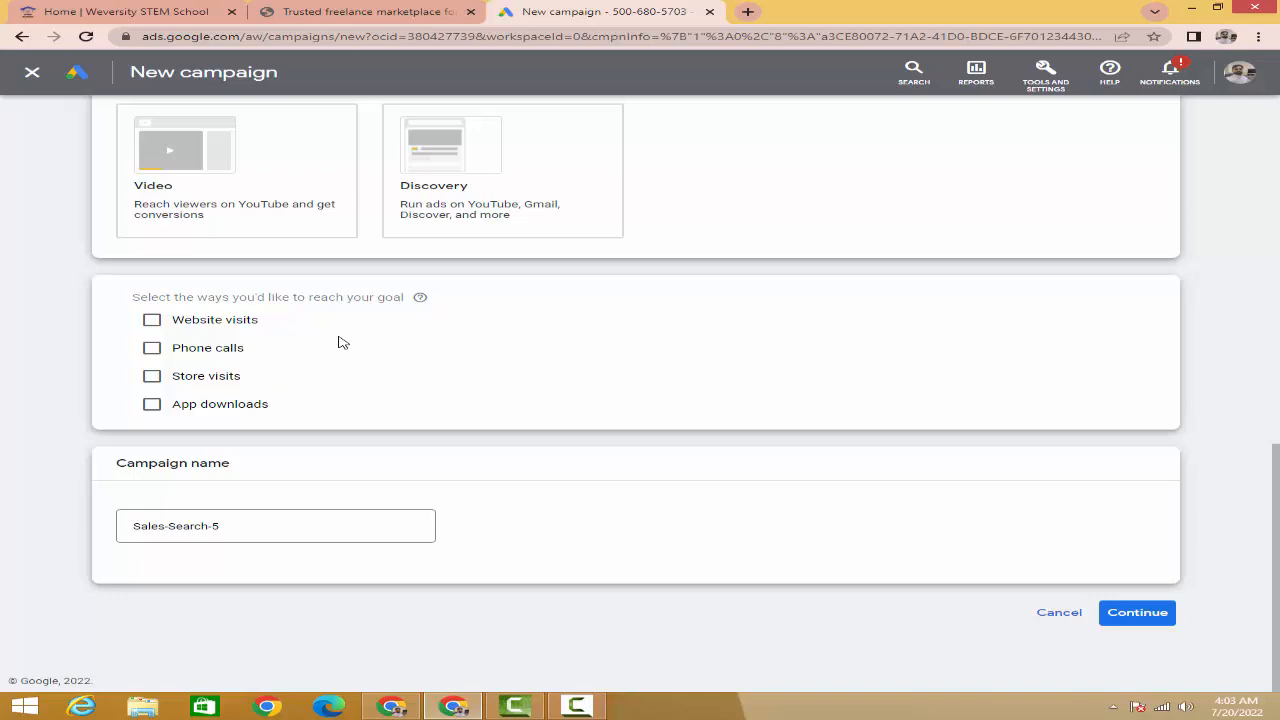
pyautogui.click(152, 320)
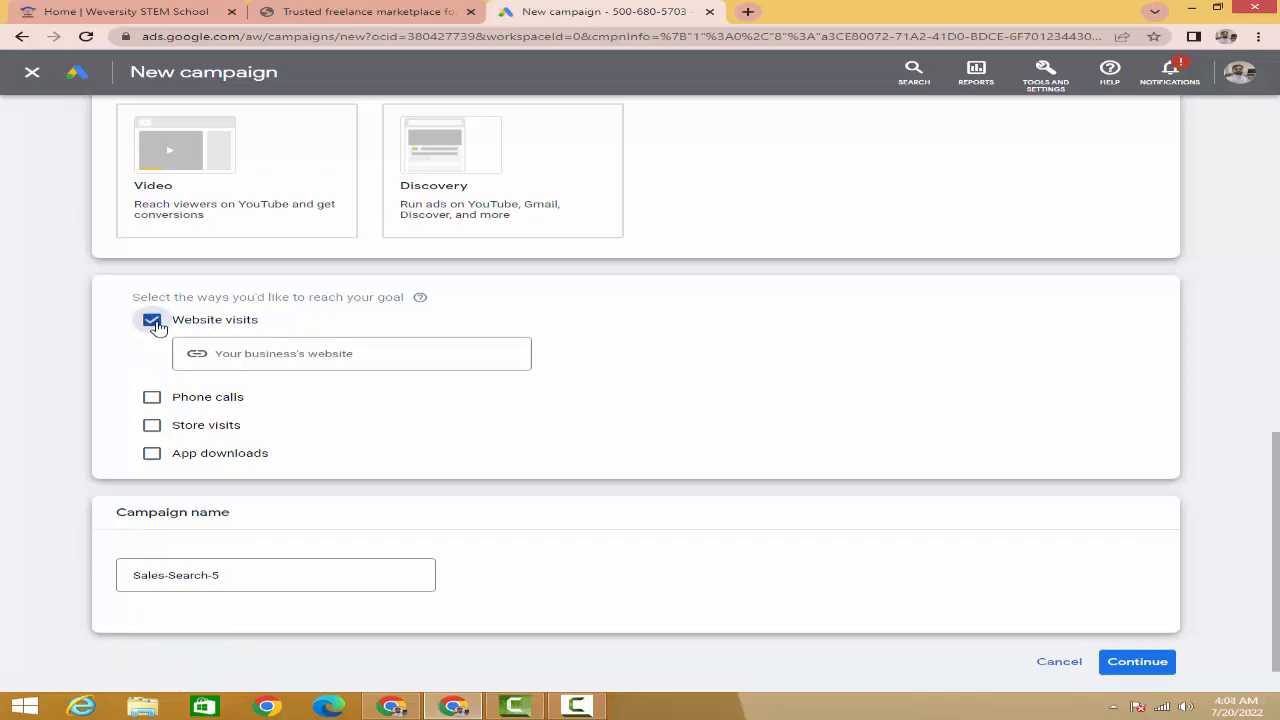
pyautogui.click(236, 350)
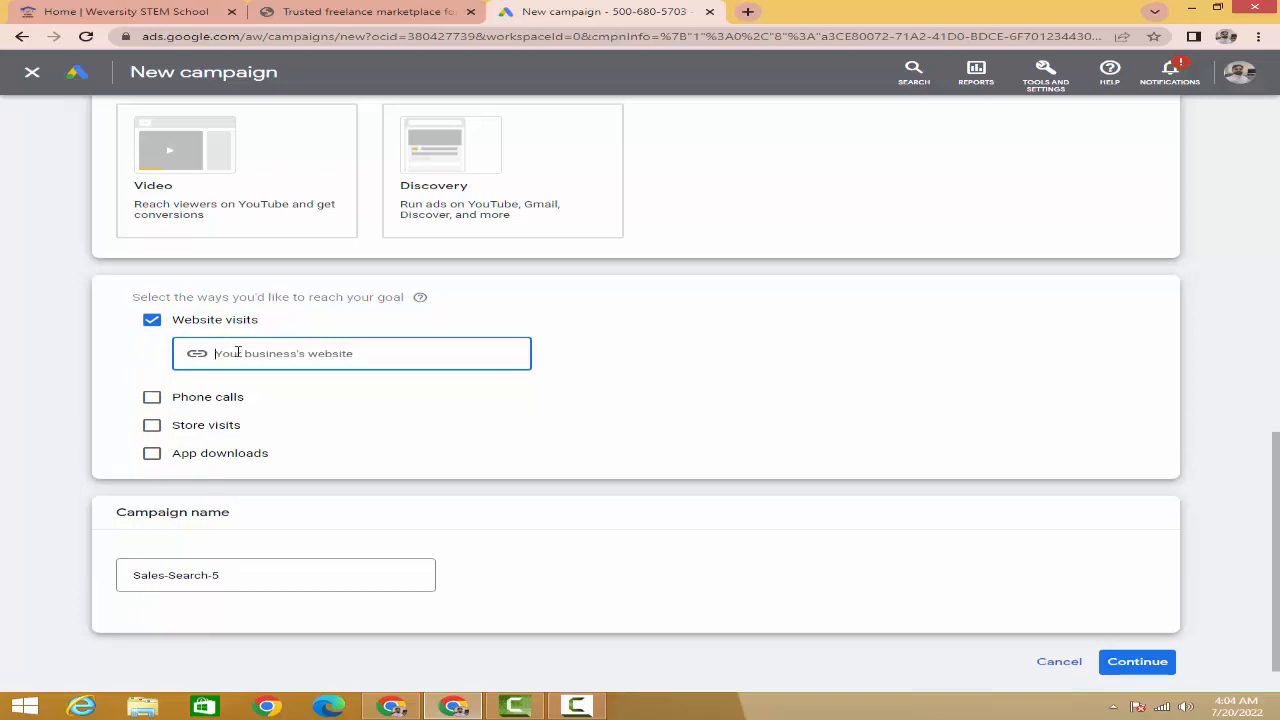
pyautogui.write('www.wejob.org')
pyautogui.click(152, 398)
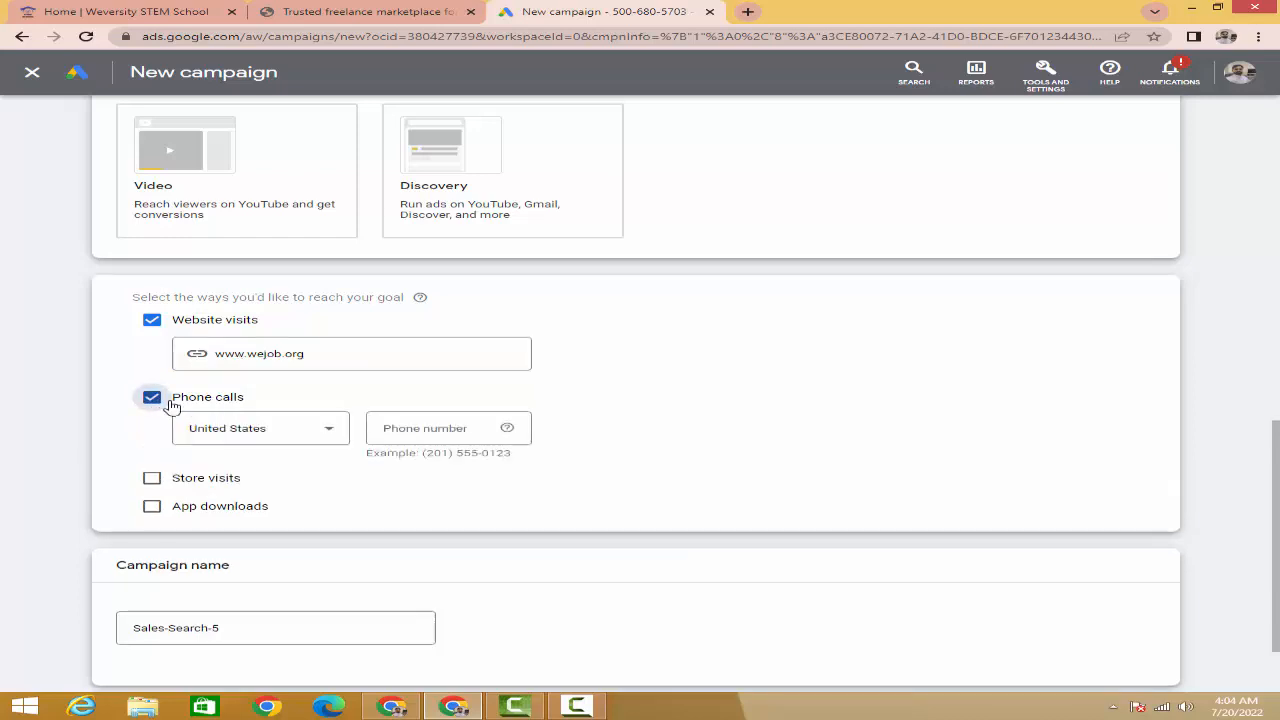
pyautogui.click(318, 432)
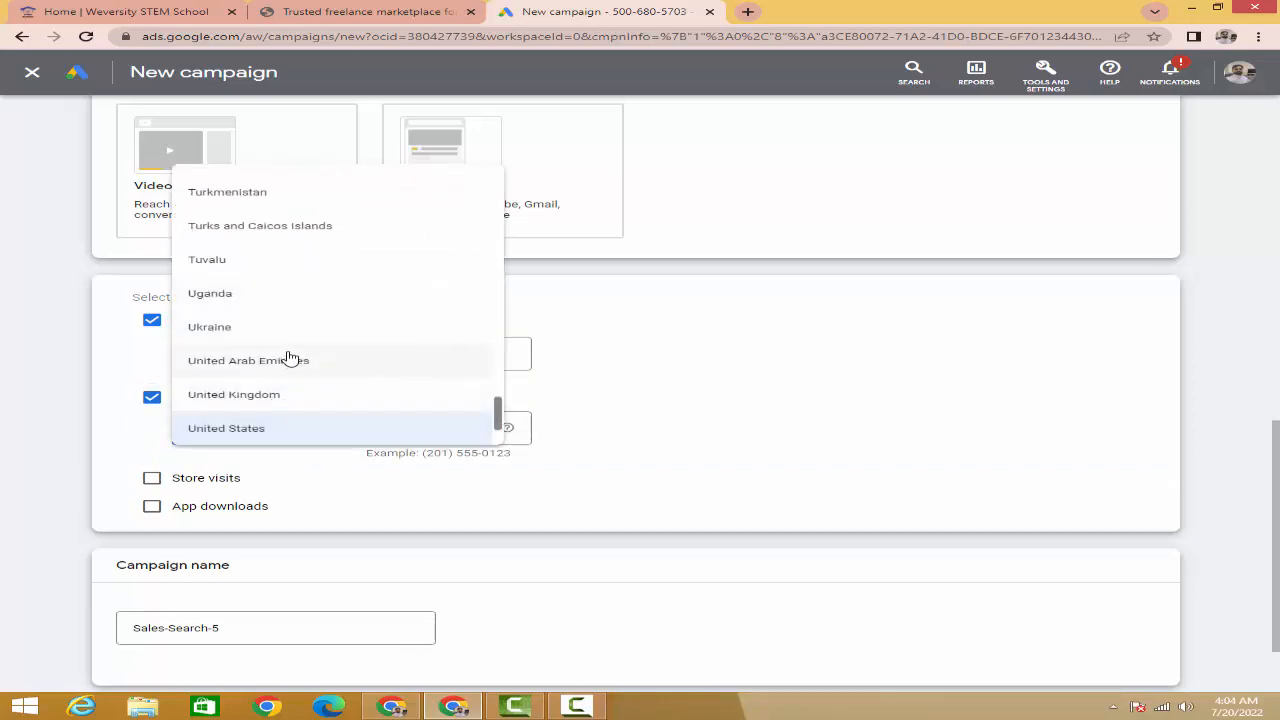
# - Choose Pakistan as the phone country and enter the business phone number
pyautogui.scroll(20, 297, 355)
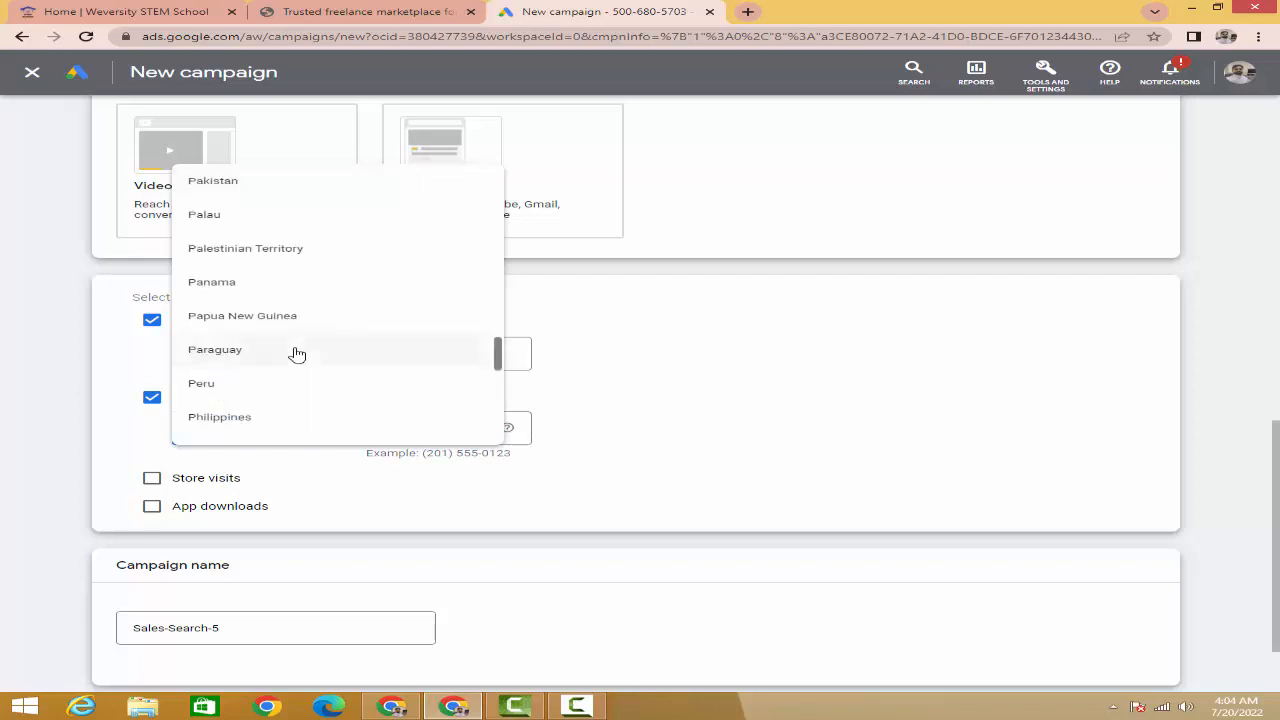
pyautogui.click(235, 188)
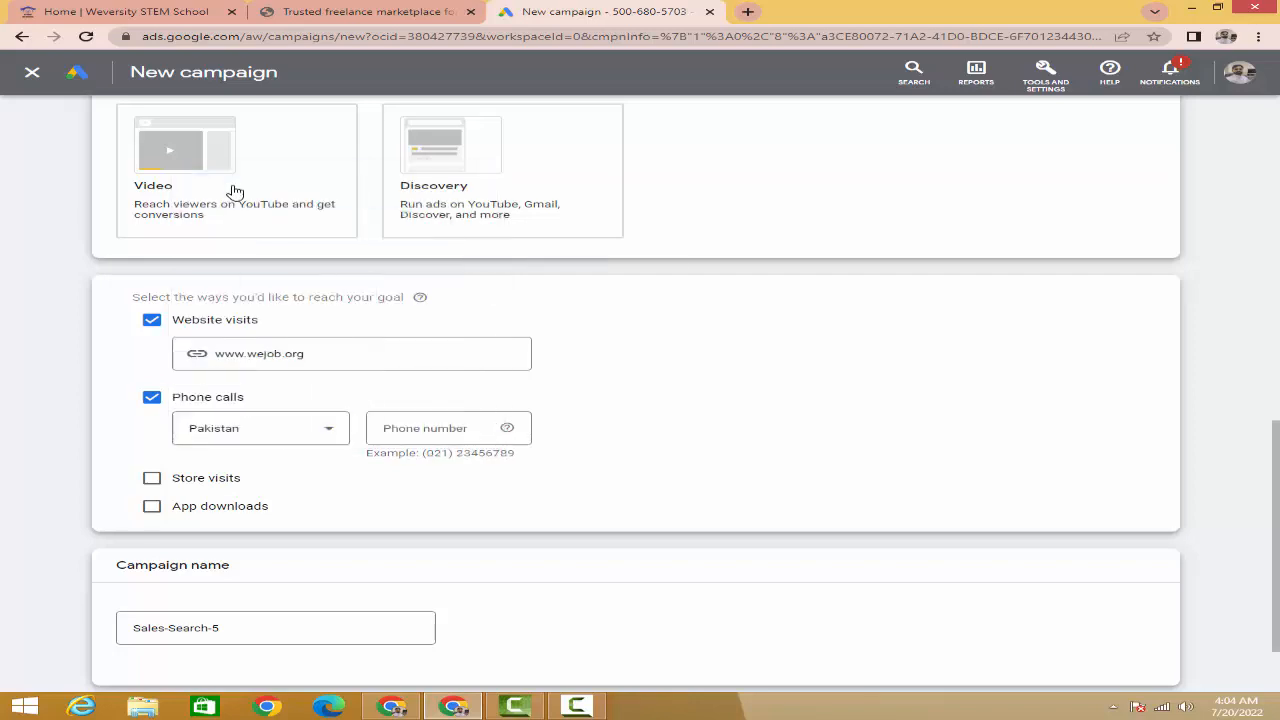
pyautogui.click(392, 430)
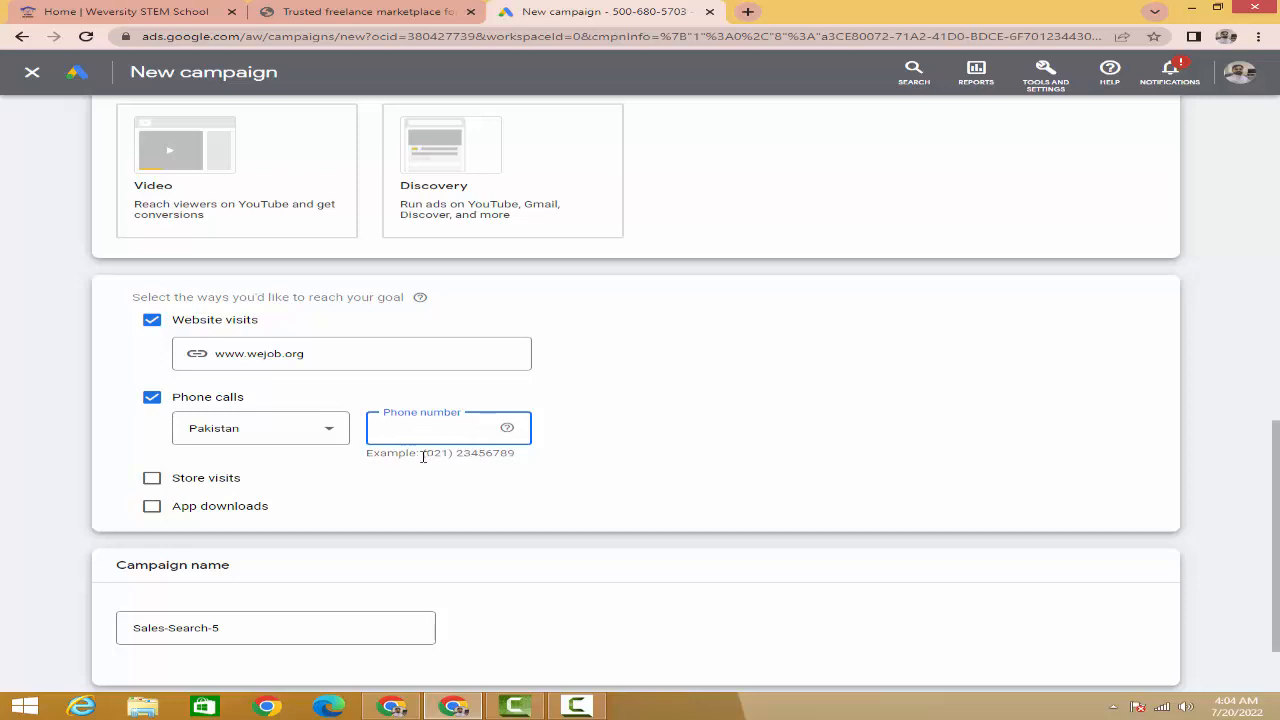
pyautogui.moveTo(422, 455); pyautogui.dragTo(527, 463)
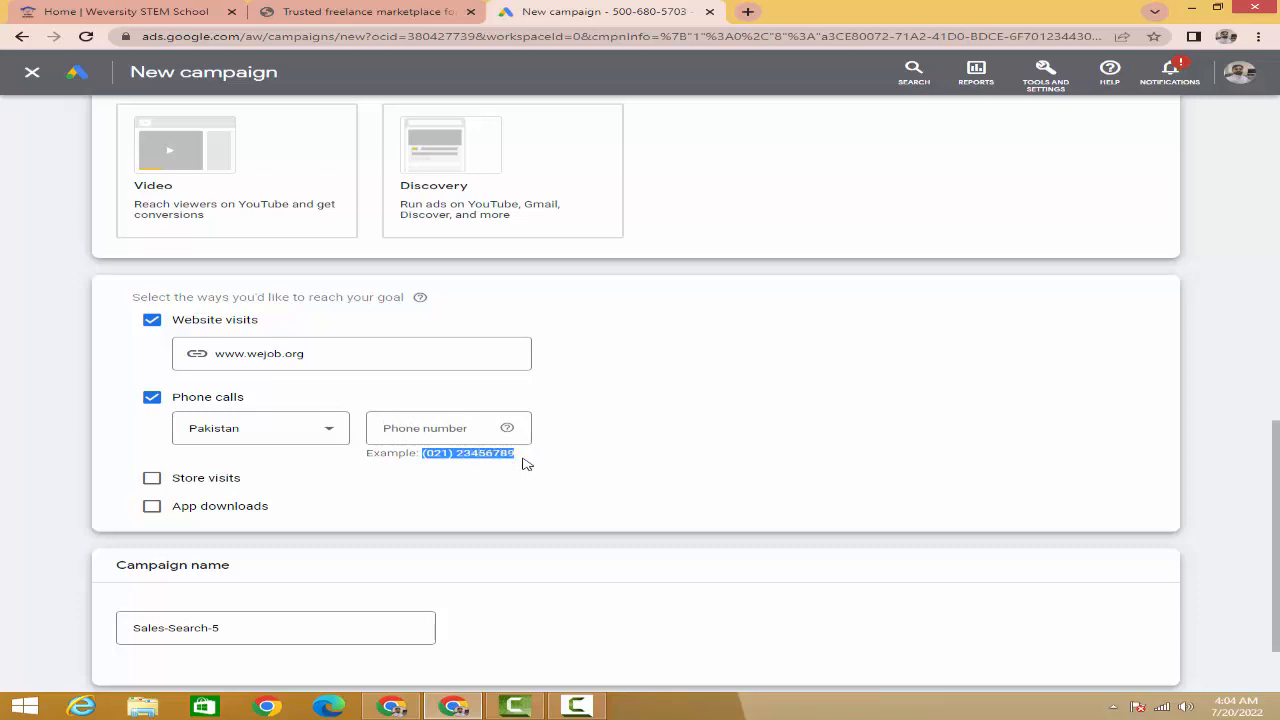
pyautogui.click(422, 430)
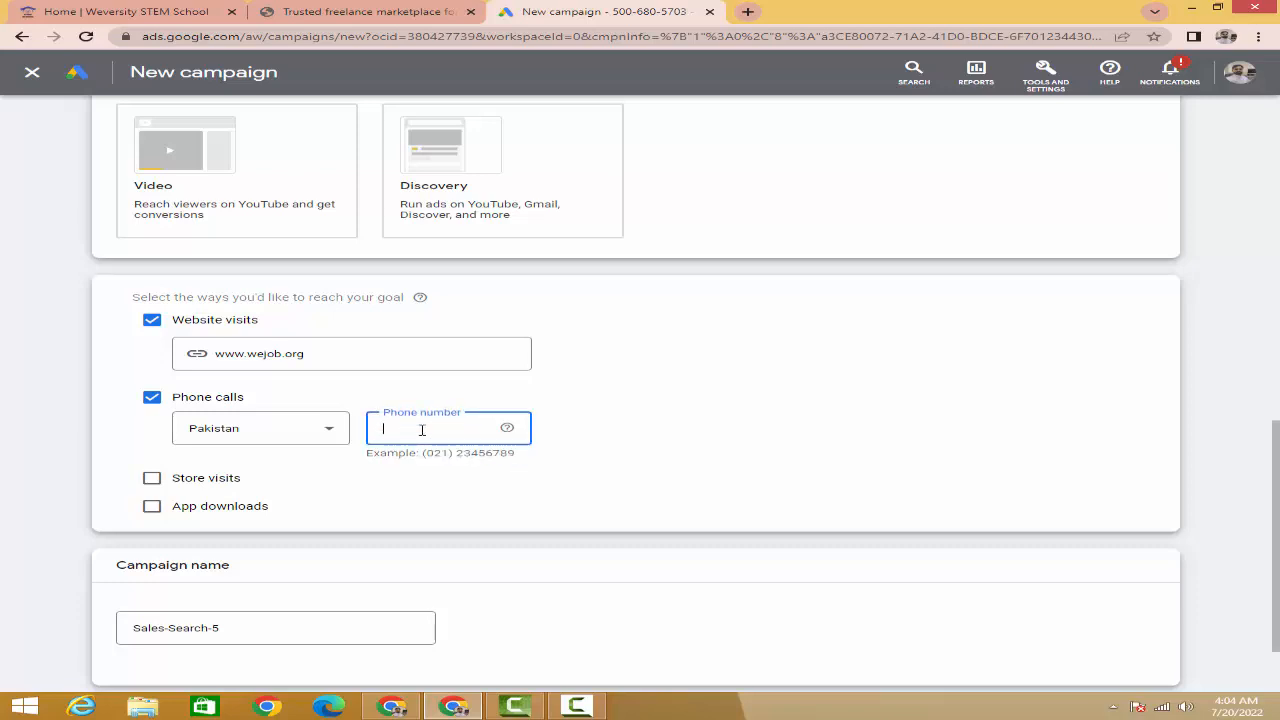
pyautogui.scroll(-1, 187, 482)
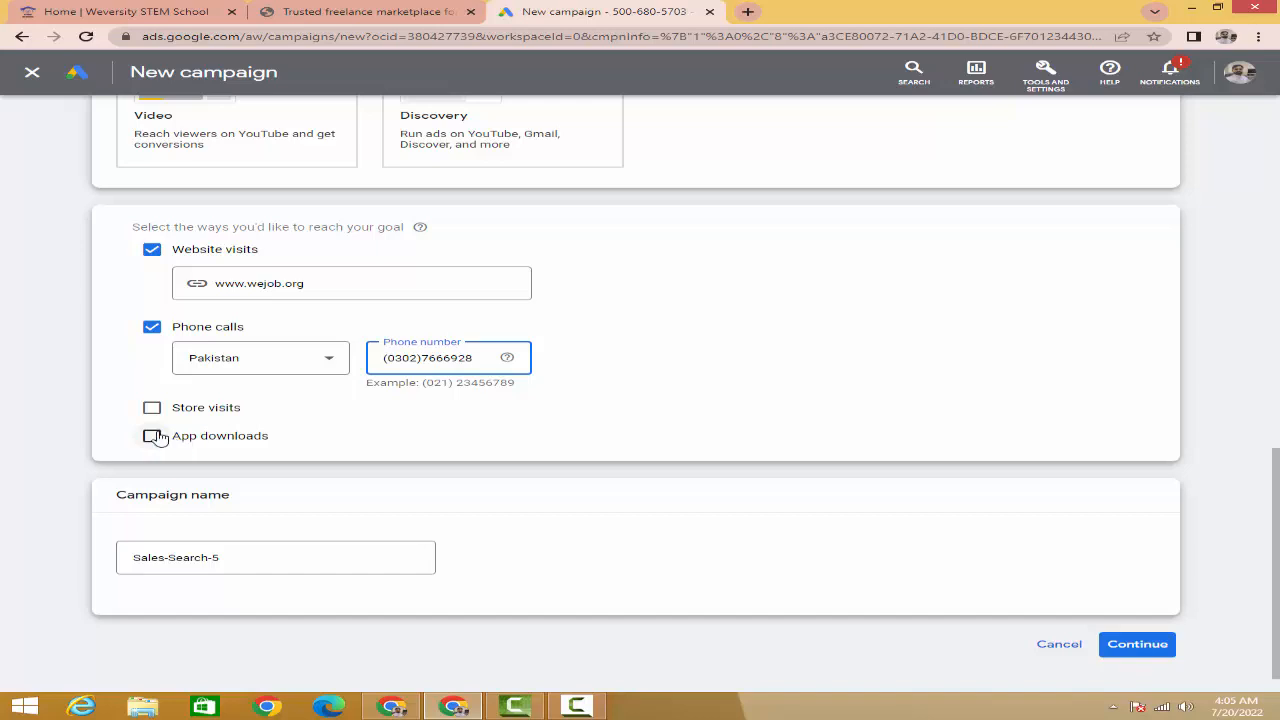
pyautogui.click(157, 437)
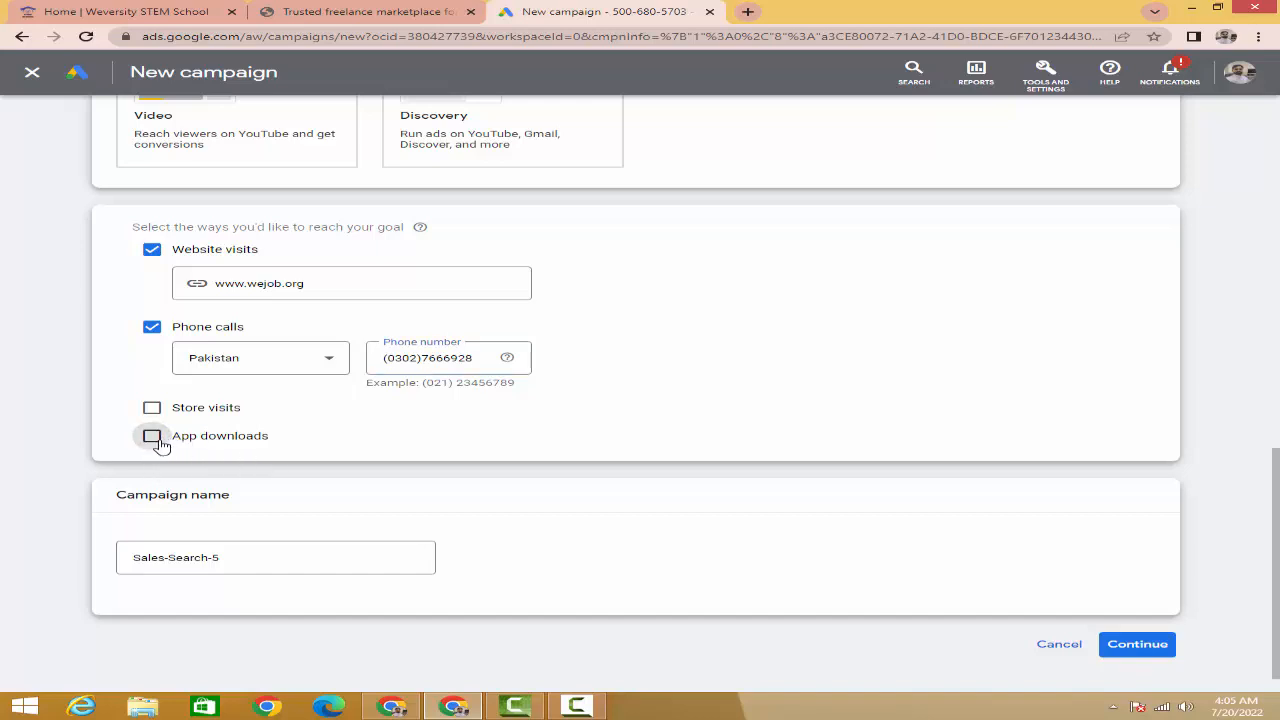
pyautogui.click(151, 437)
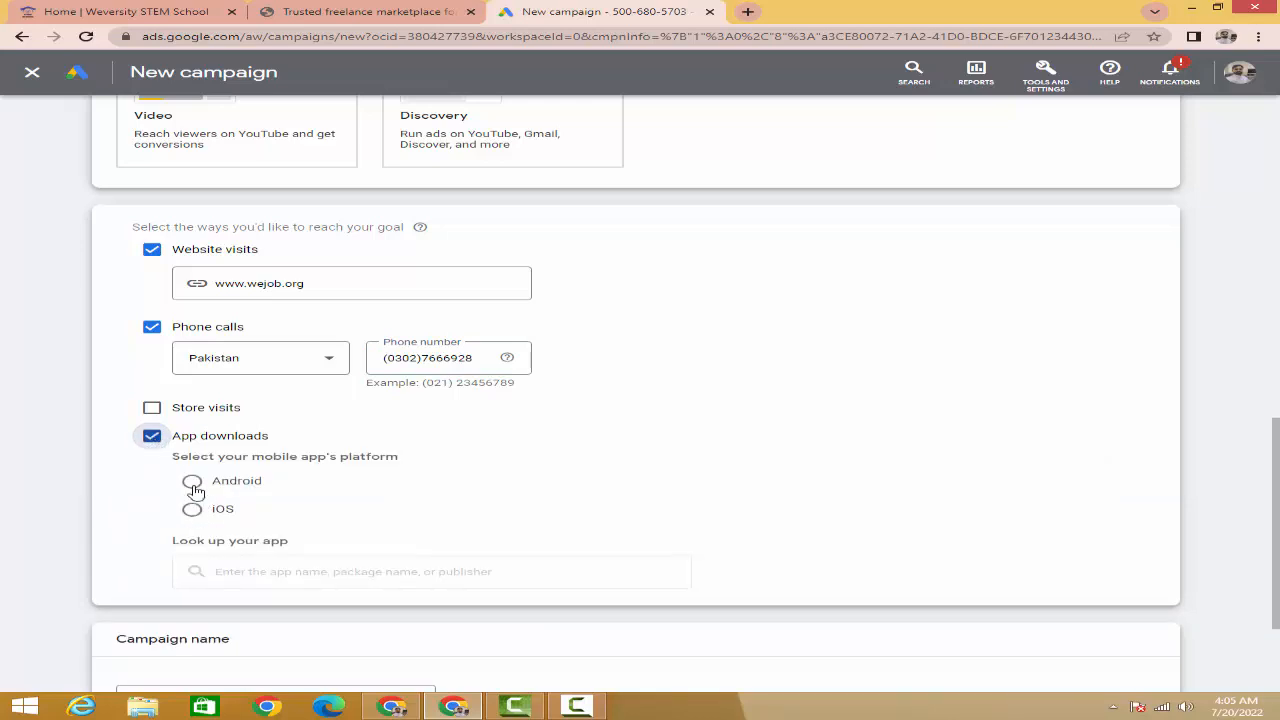
pyautogui.click(193, 484)
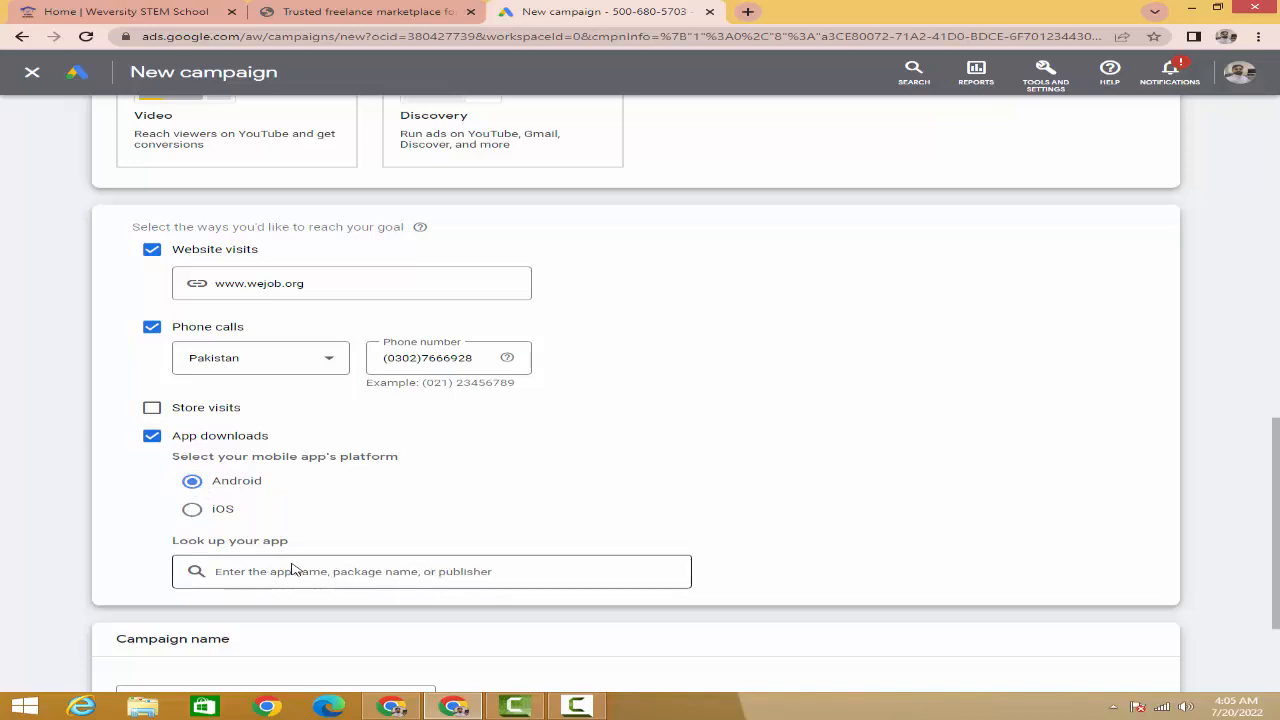
pyautogui.click(151, 437)
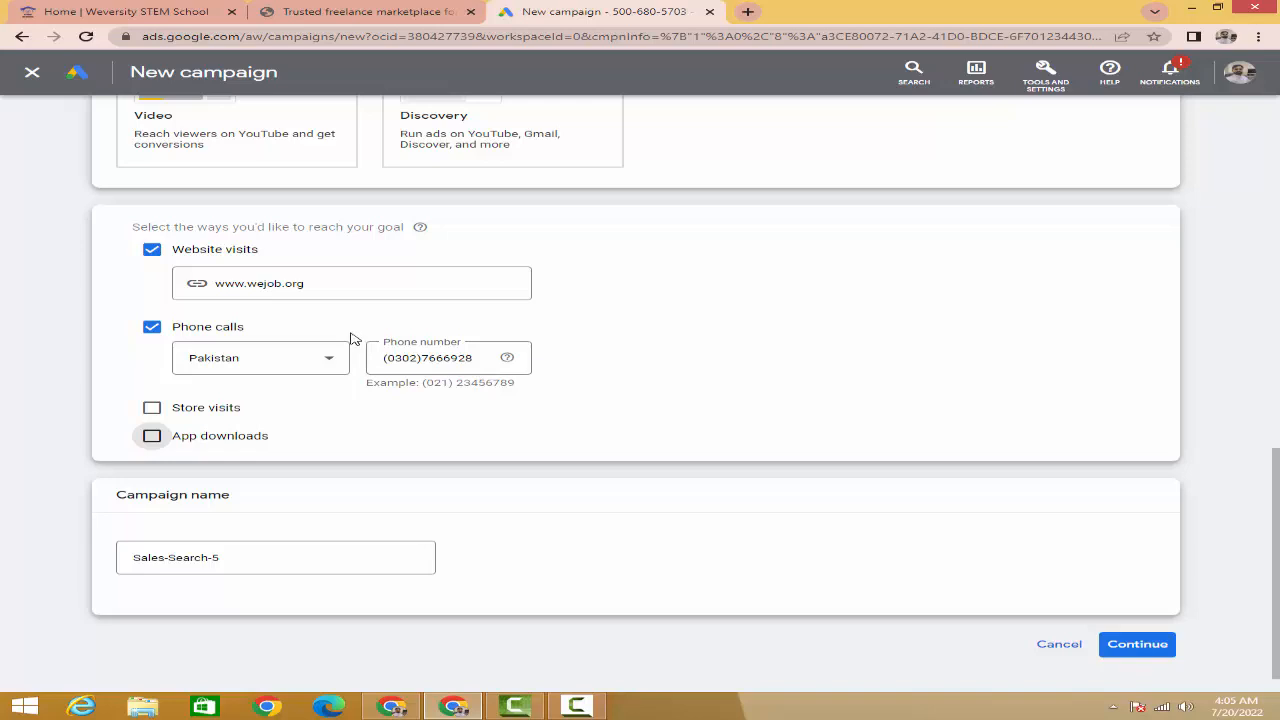
# - Confirm Search remains selected as the campaign type
pyautogui.scroll(5, 354, 340)
pyautogui.scroll(5, 354, 340)
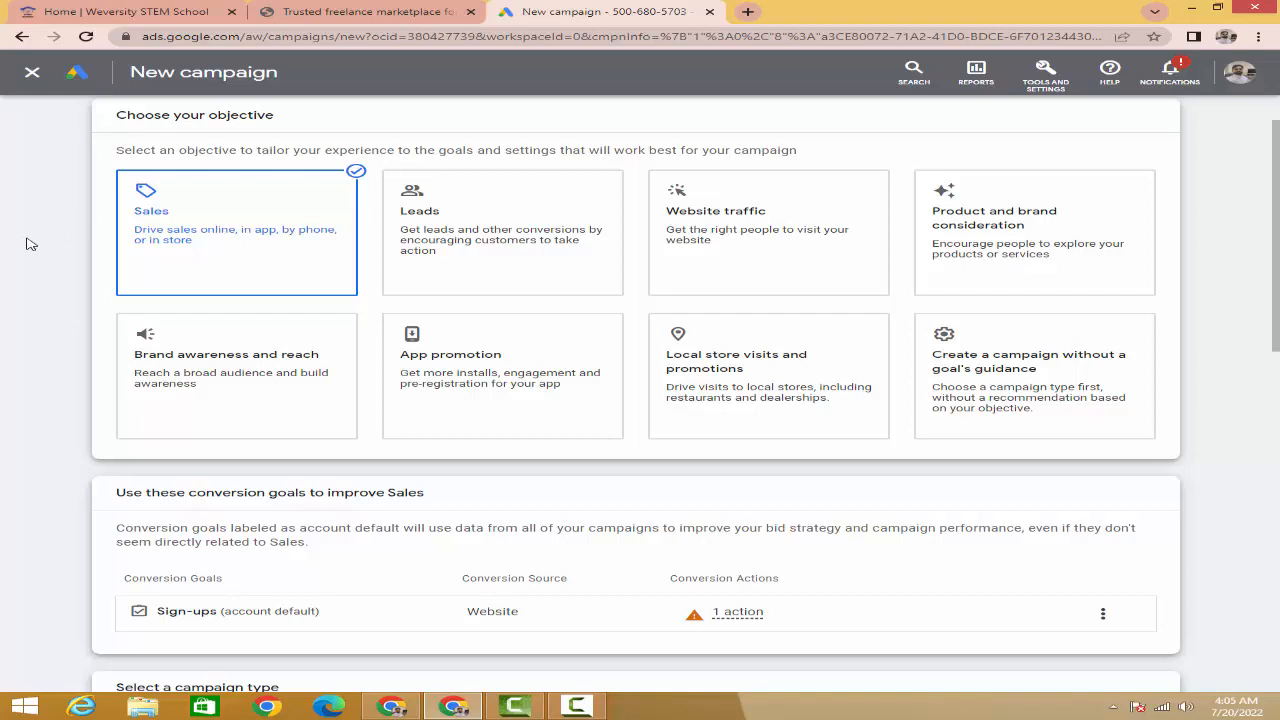
pyautogui.scroll(-5, 31, 244)
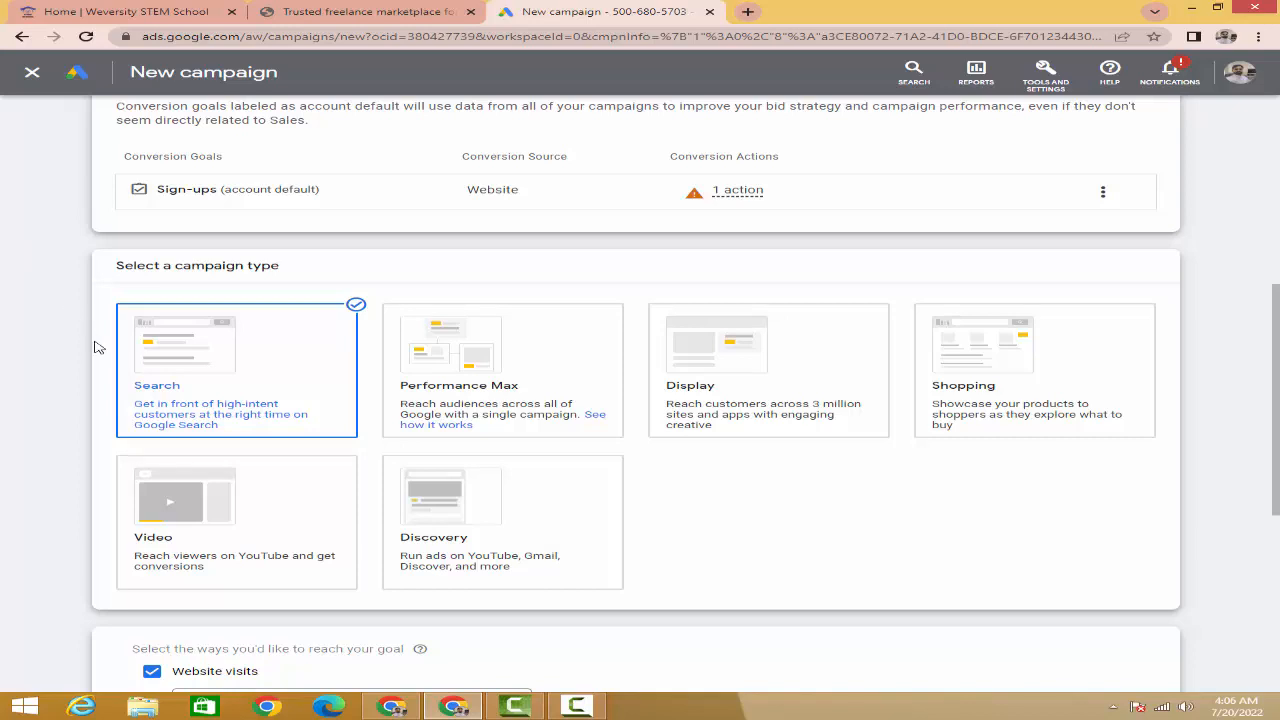
pyautogui.click(175, 376)
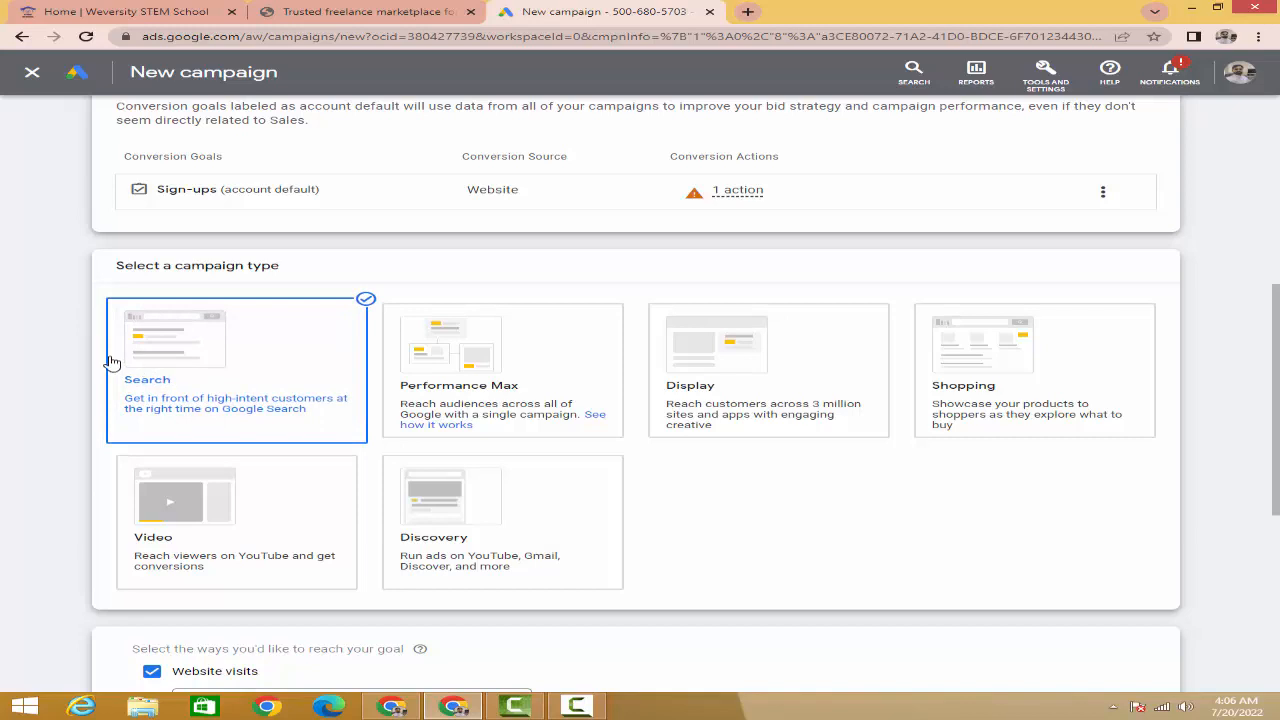
pyautogui.scroll(-4, 42, 352)
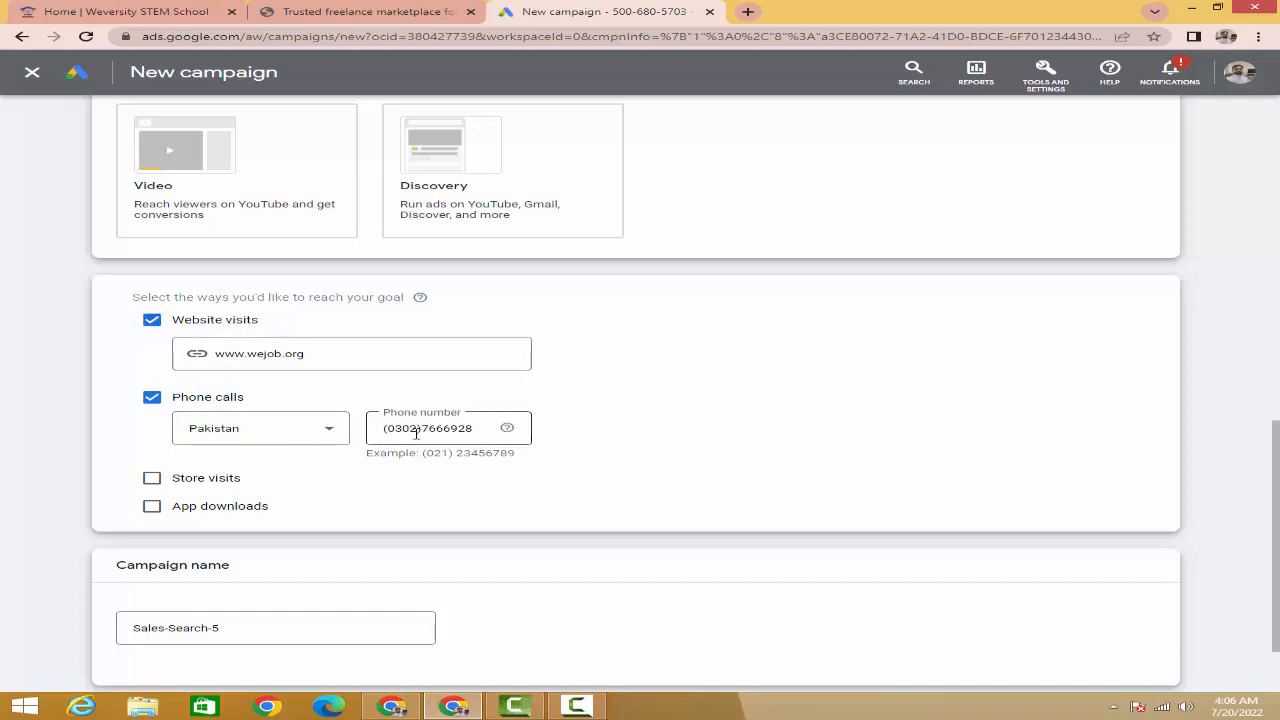
pyautogui.scroll(-1, 105, 393)
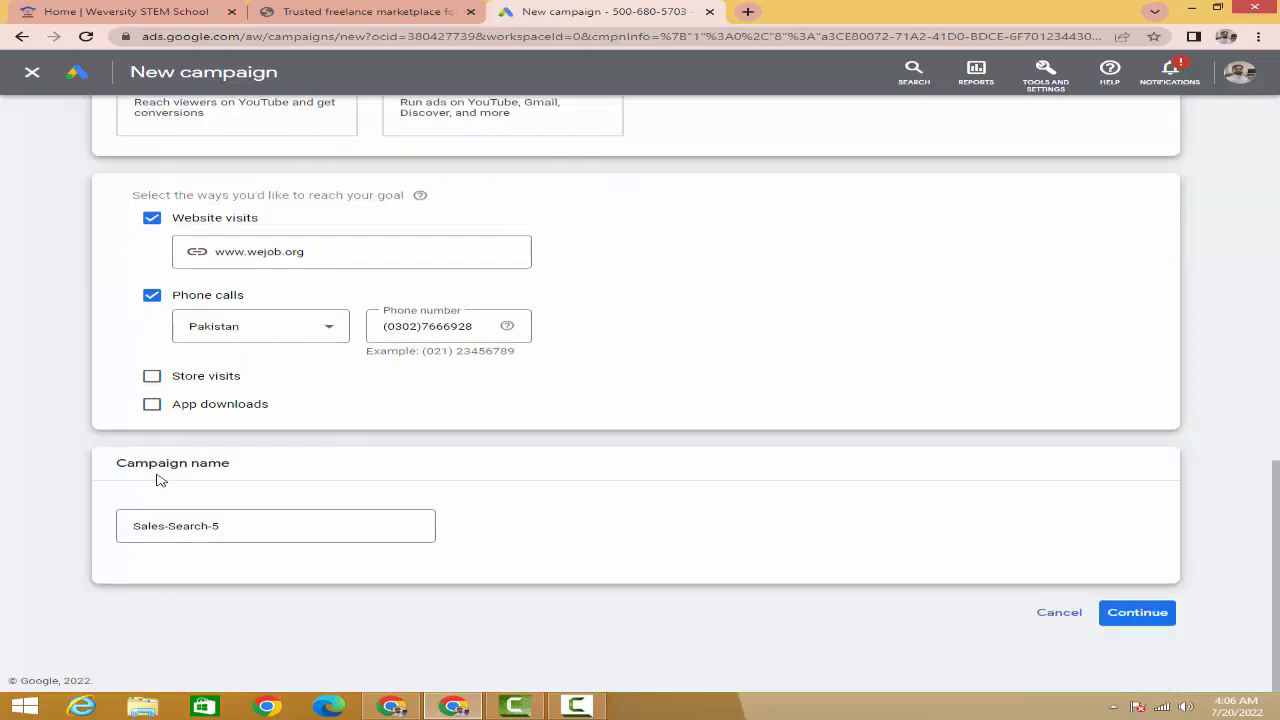
# - Replace the campaign name Sales-Search-5 with 'Online Jobs'
pyautogui.click(238, 526)
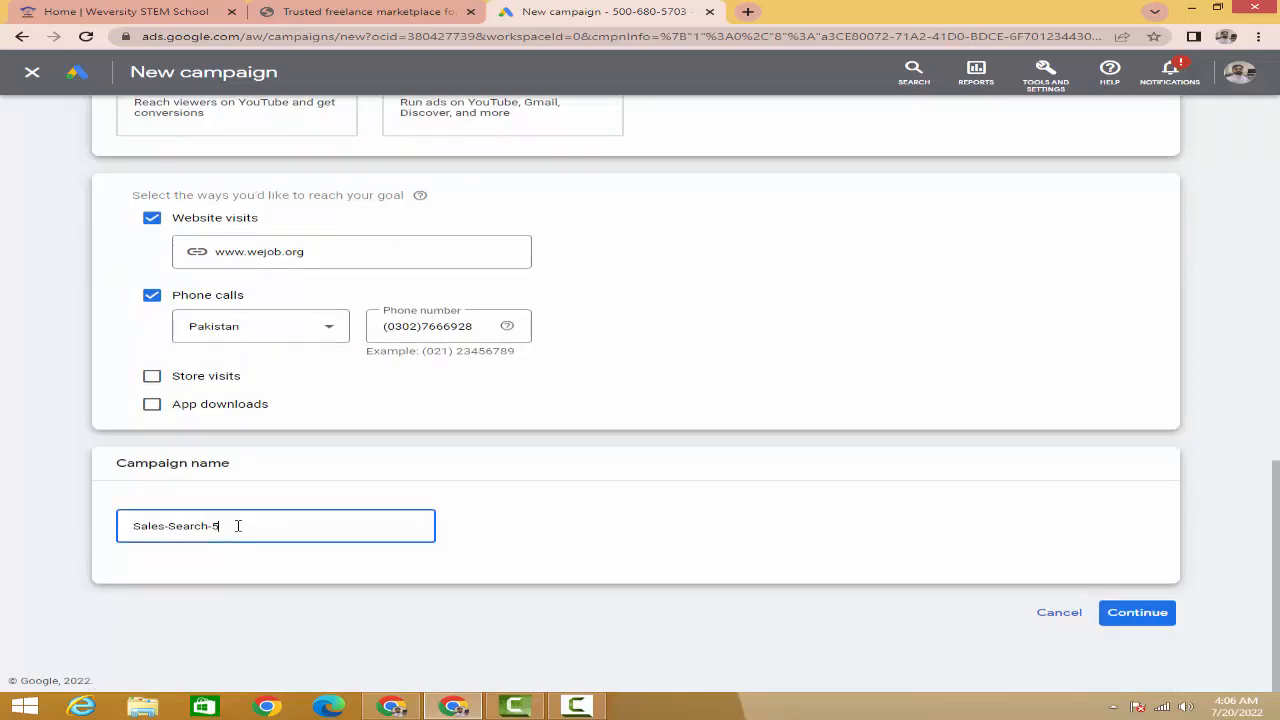
pyautogui.press('BackSpace')
pyautogui.press('BackSpace')
pyautogui.press('BackSpace')
pyautogui.press('BackSpace')
pyautogui.press('BackSpace')
pyautogui.press('BackSpace')
pyautogui.press('BackSpace')
pyautogui.press('BackSpace')
pyautogui.press('BackSpace')
pyautogui.press('BackSpace')
pyautogui.press('BackSpace')
pyautogui.press('BackSpace')
pyautogui.press('BackSpace')
pyautogui.press('BackSpace')
pyautogui.write('Online Jobs')
pyautogui.scroll(1, 517, 423)
pyautogui.scroll(-1, 603, 432)
pyautogui.click(355, 475)
pyautogui.scroll(5, 355, 475)
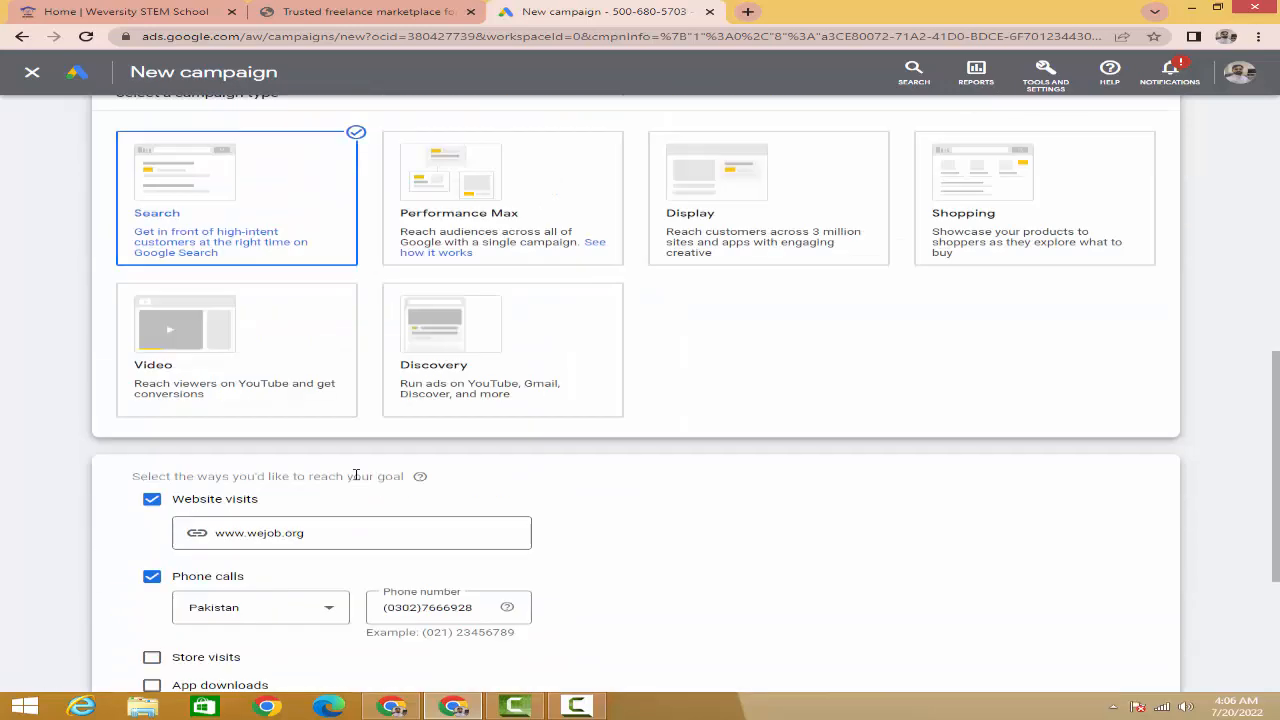
pyautogui.scroll(-5, 364, 475)
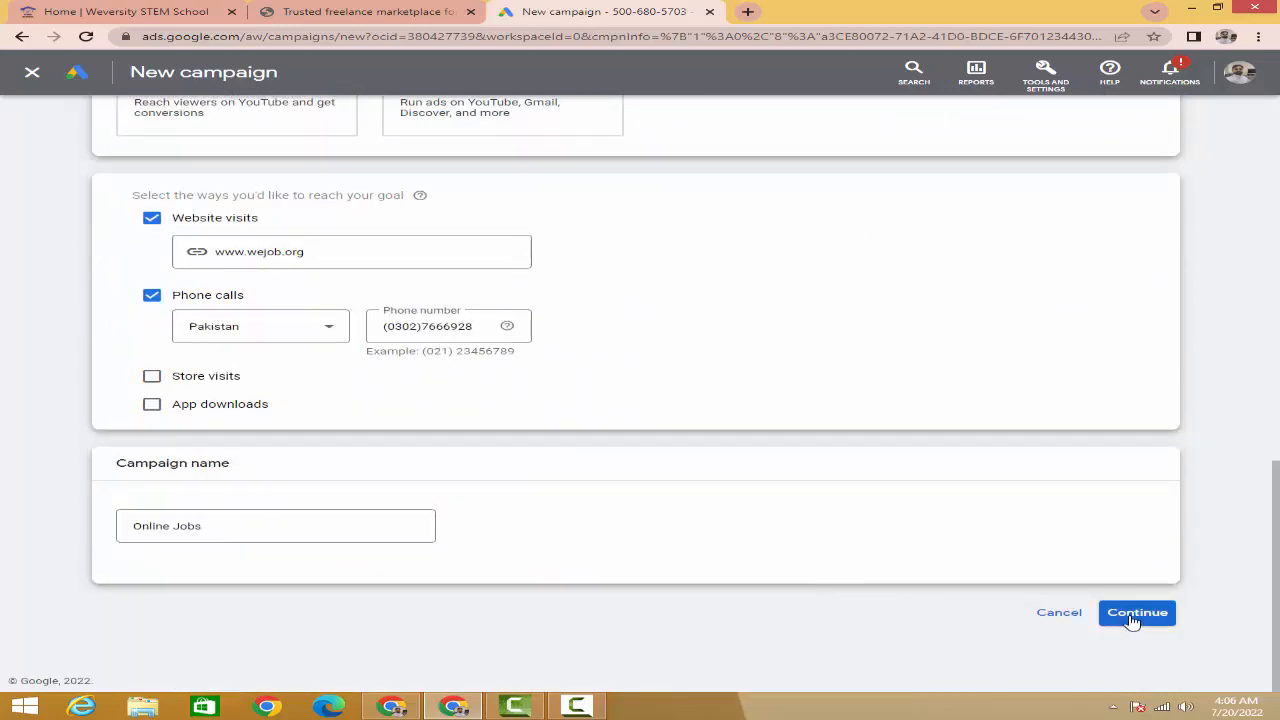
# - Continue to Bidding and set the focus to Conversions
pyautogui.click(1133, 621)
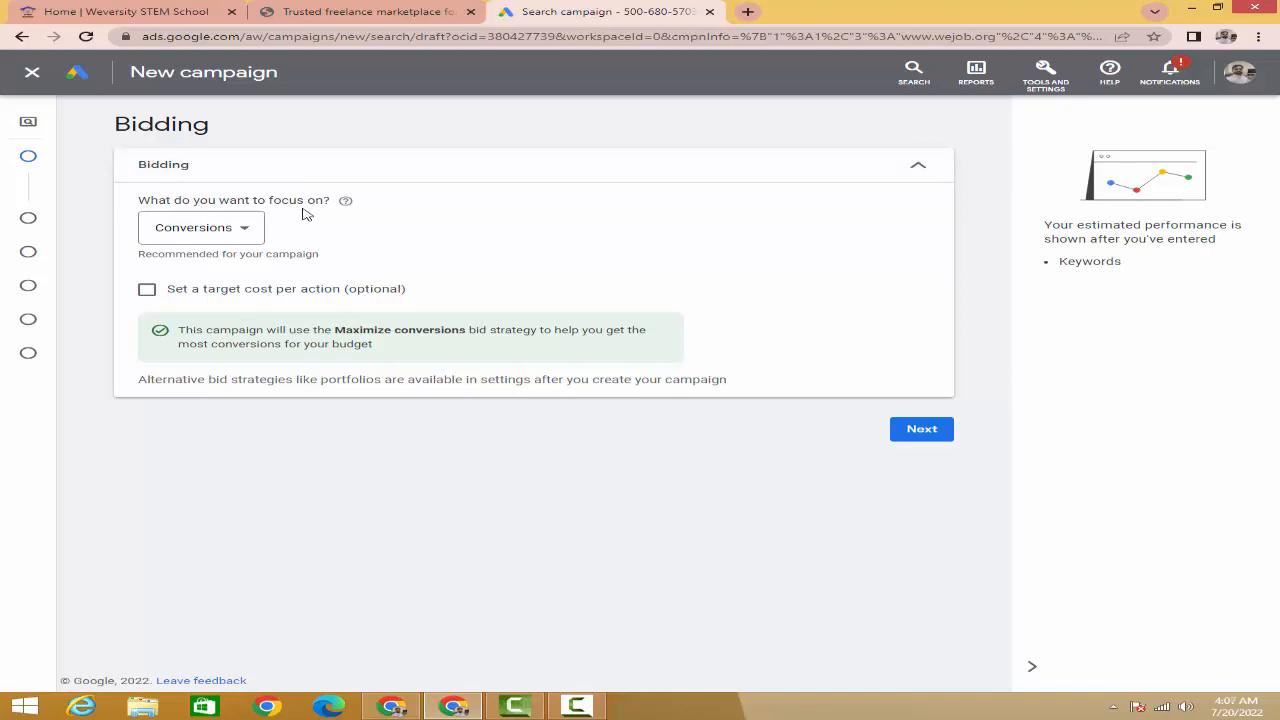
pyautogui.click(246, 234)
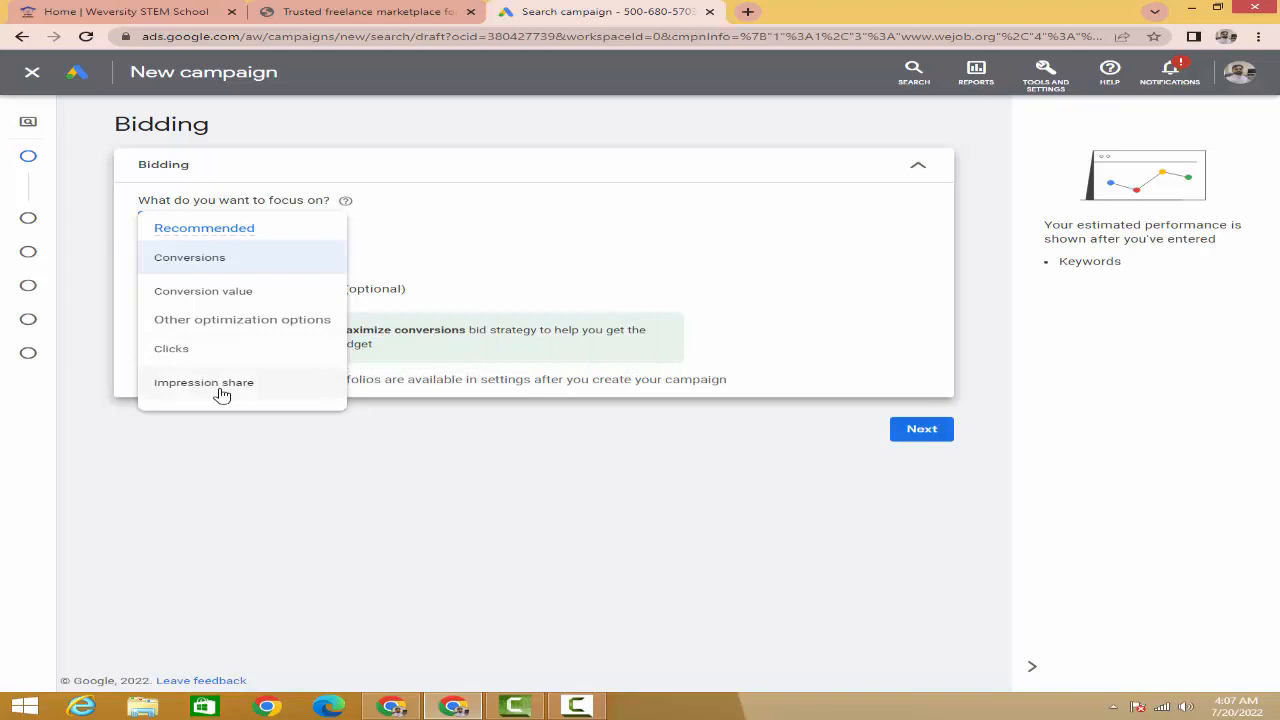
pyautogui.click(211, 262)
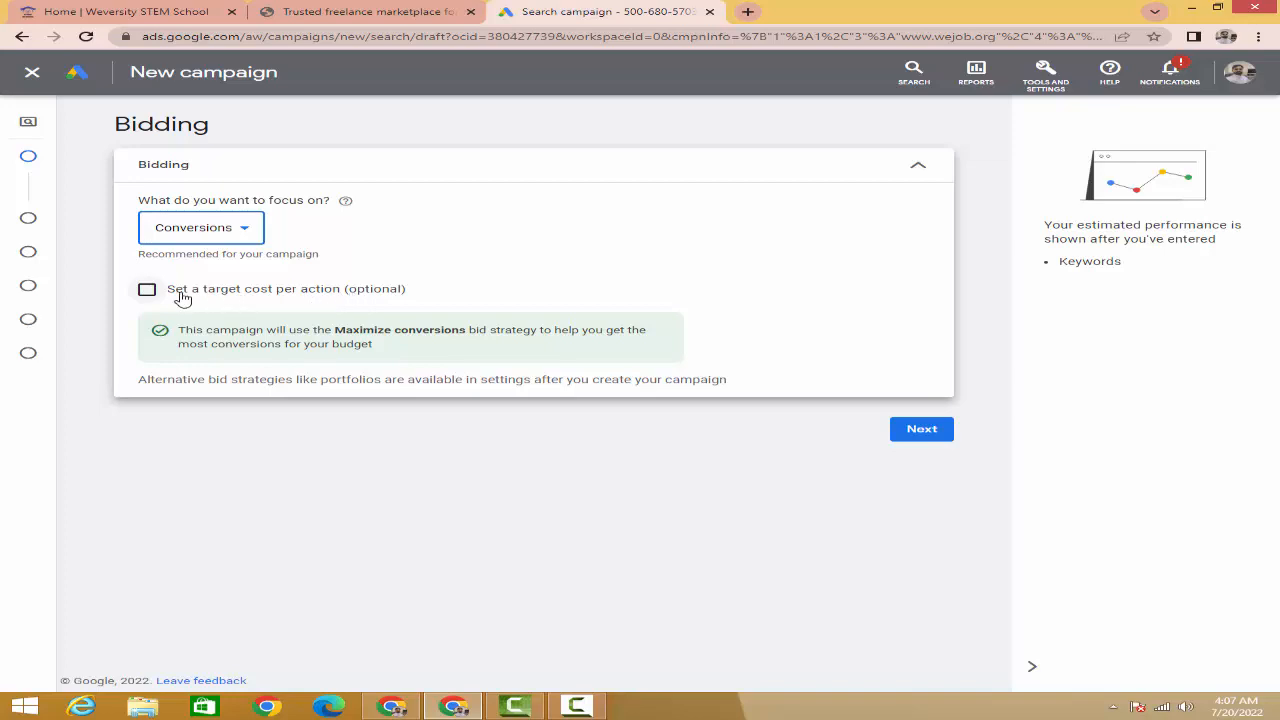
pyautogui.click(147, 290)
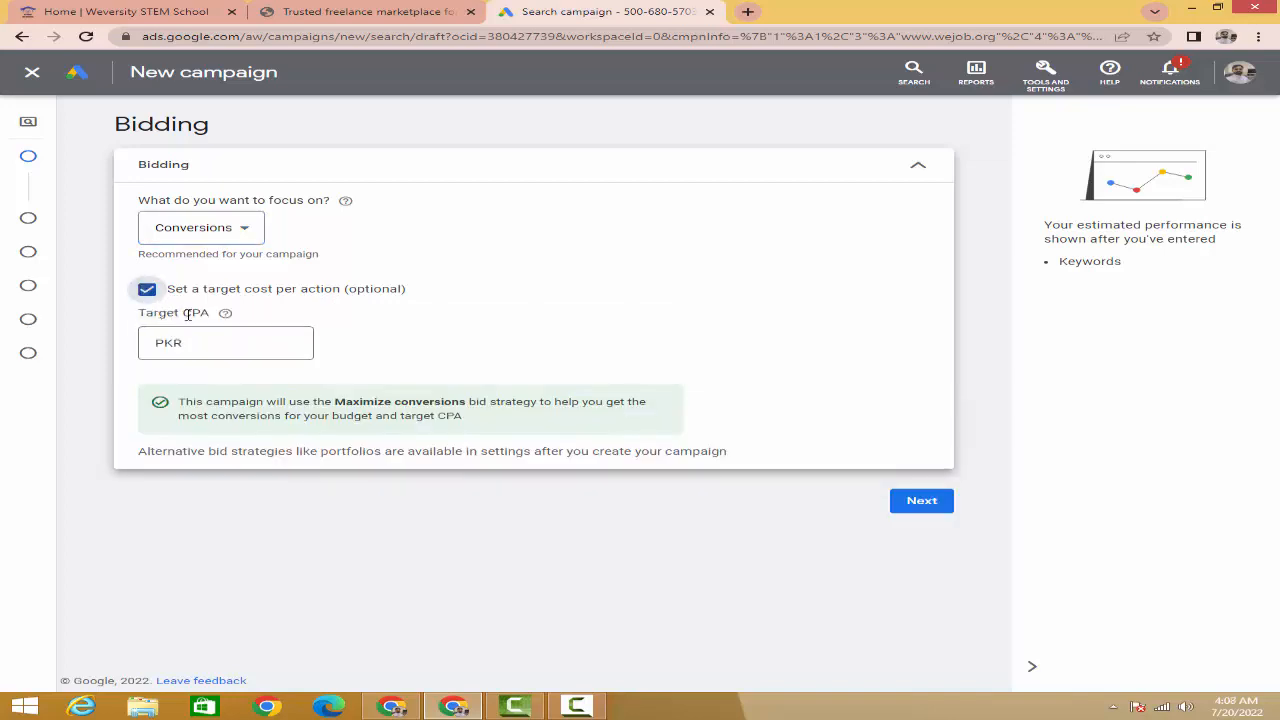
pyautogui.moveTo(183, 313); pyautogui.dragTo(210, 313)
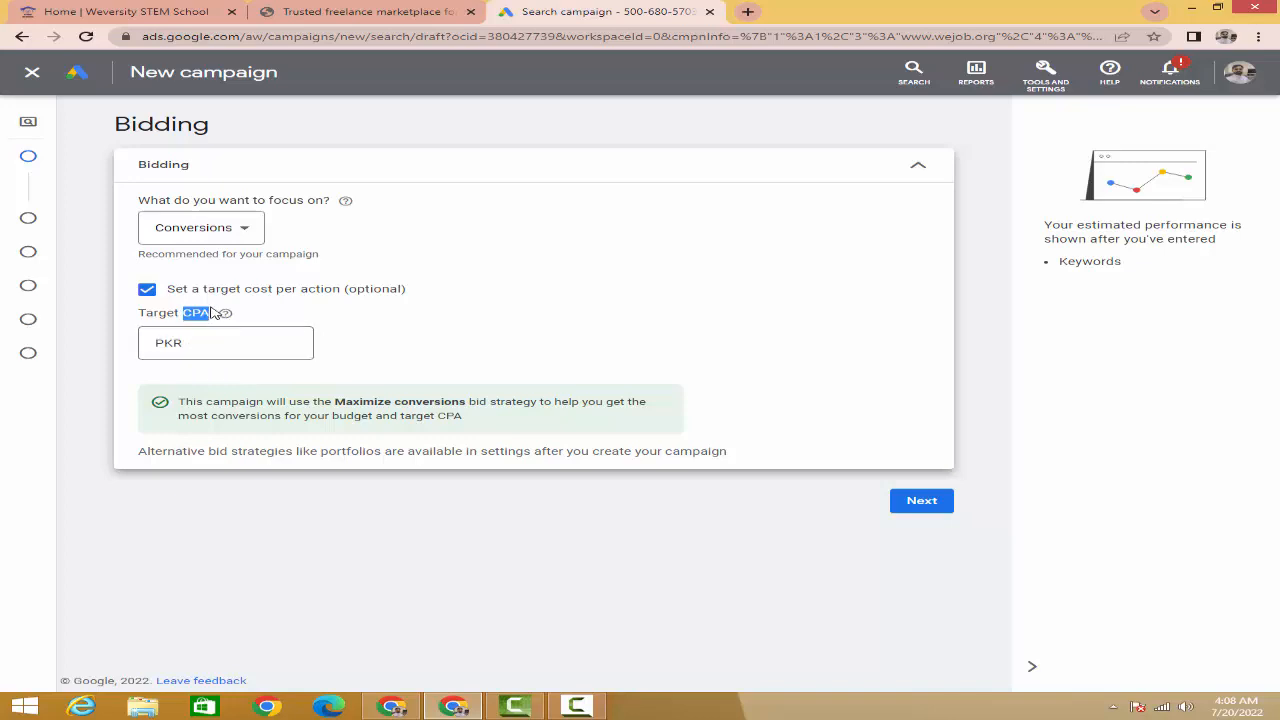
pyautogui.click(149, 291)
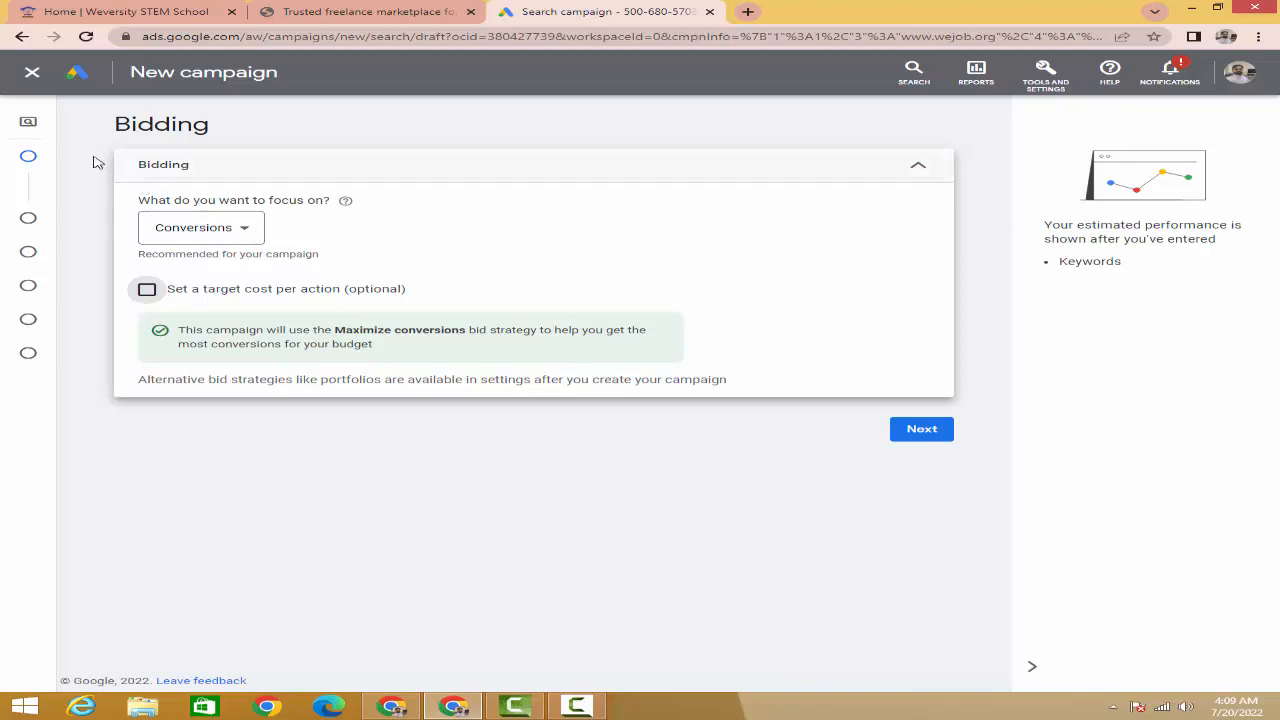
pyautogui.moveTo(31, 158)
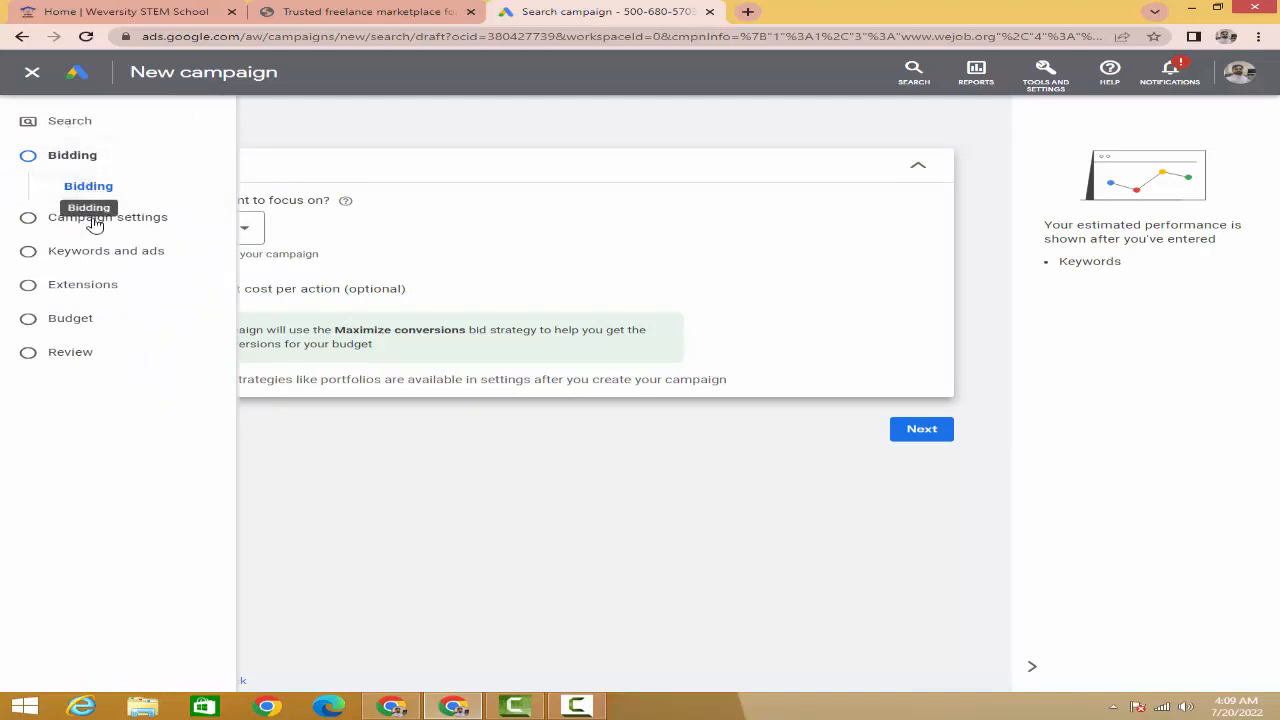
pyautogui.click(924, 433)
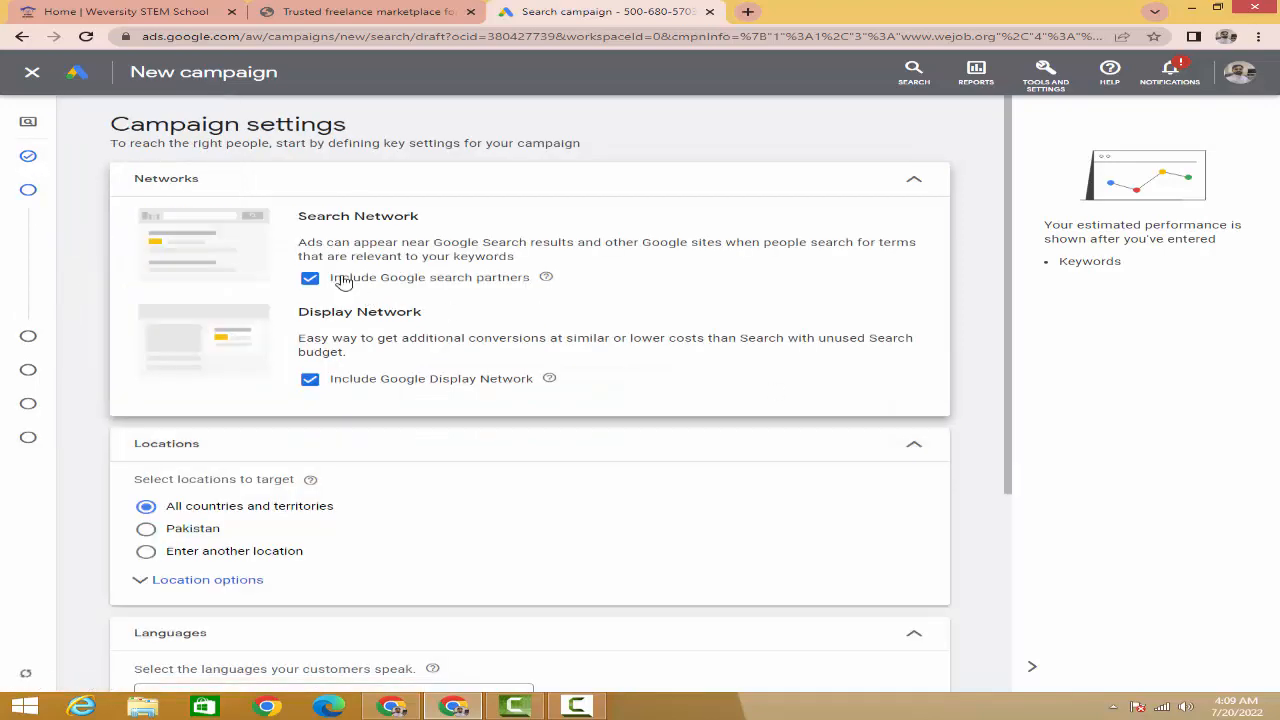
pyautogui.moveTo(110, 122); pyautogui.dragTo(366, 126)
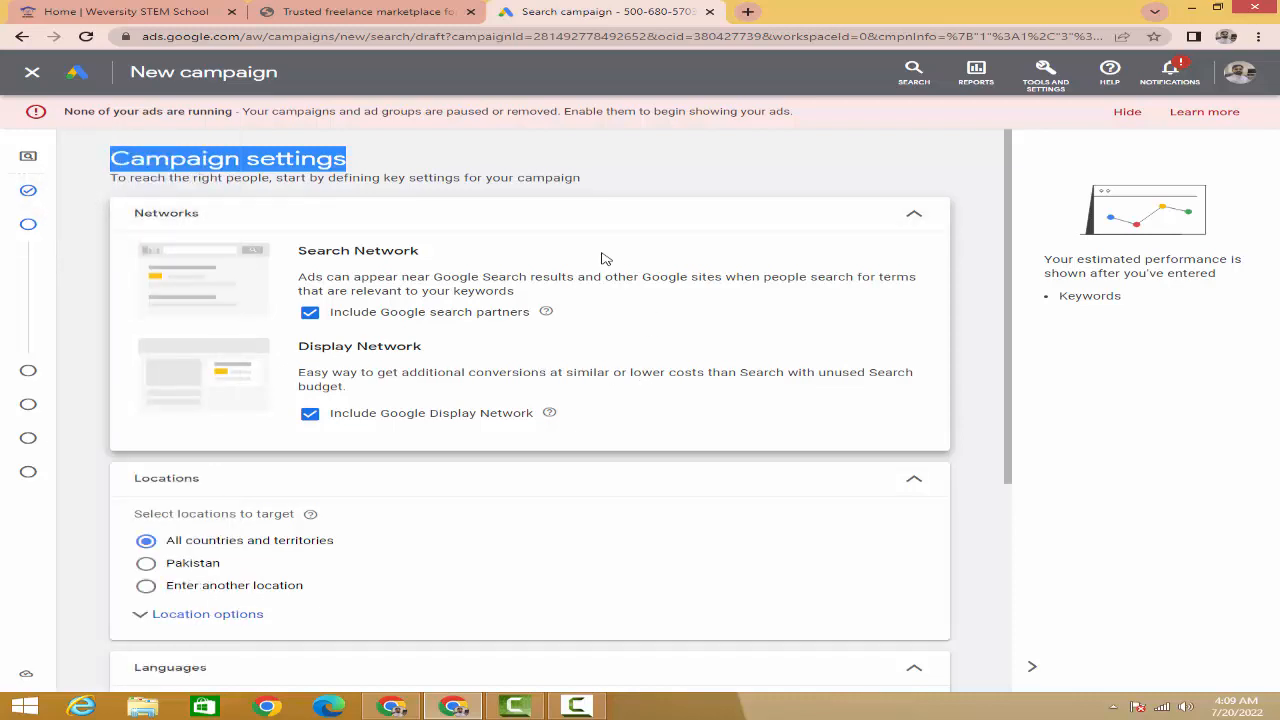
pyautogui.click(381, 172)
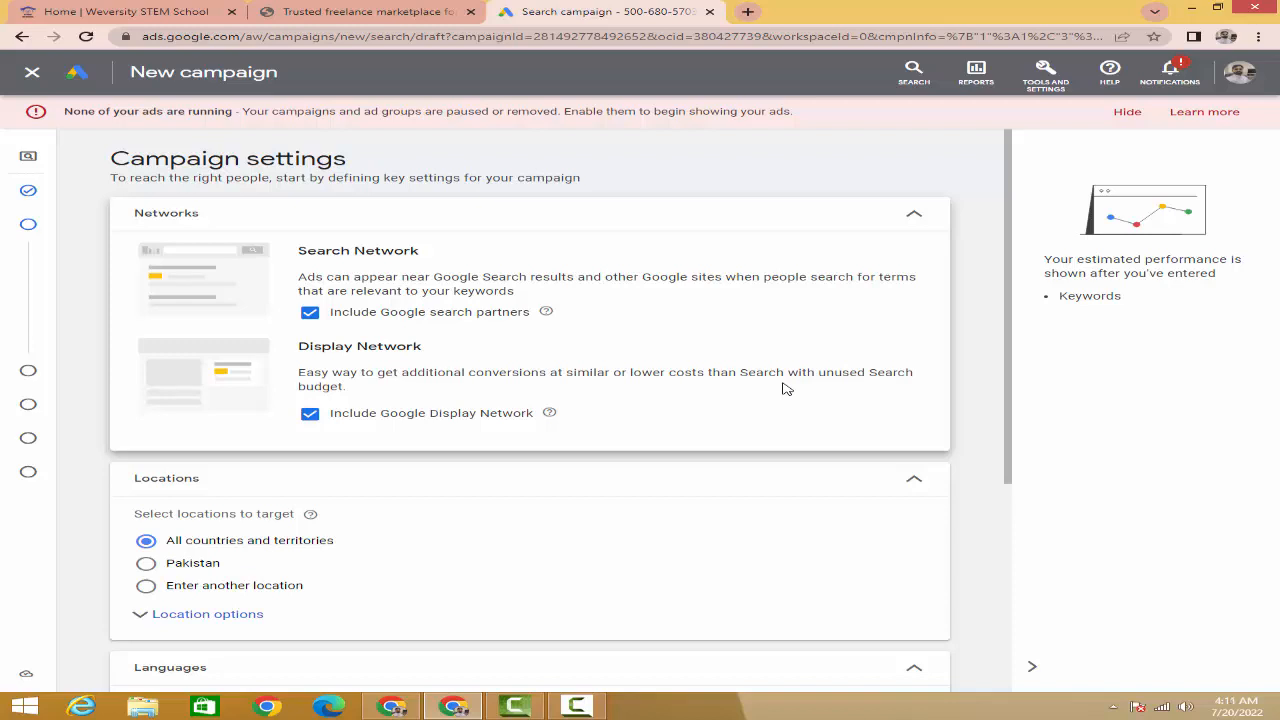
pyautogui.click(310, 414)
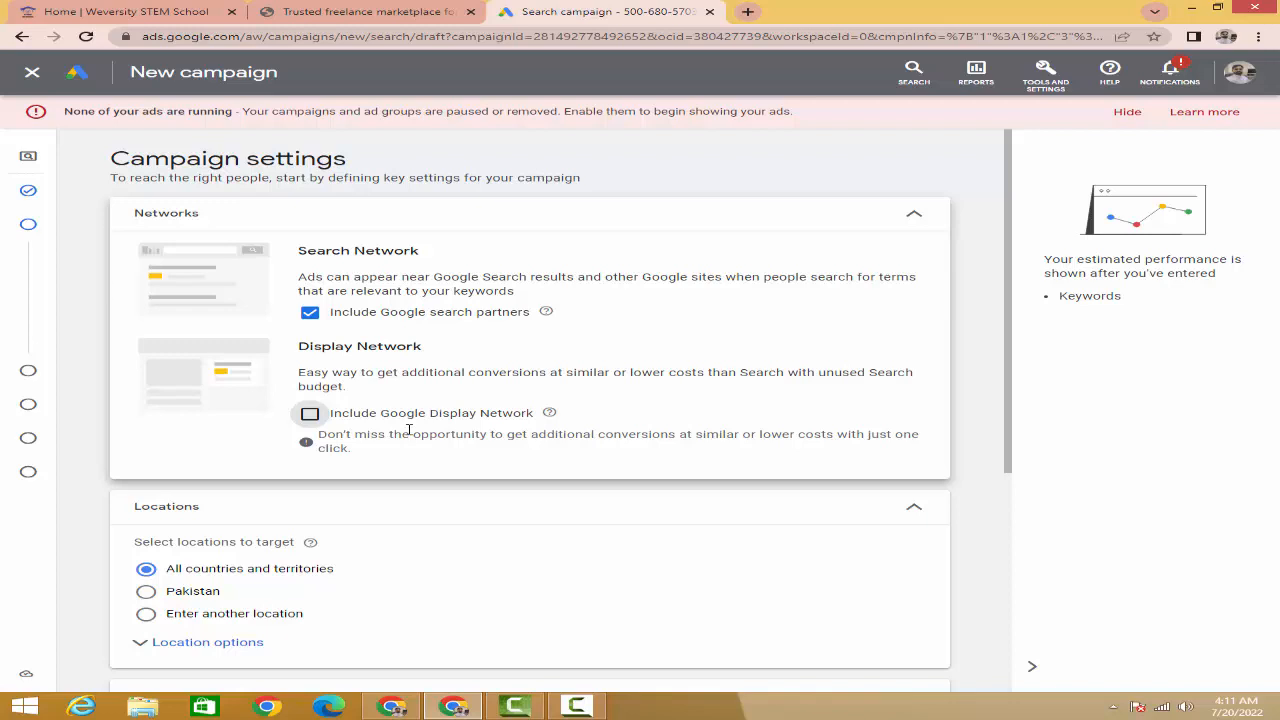
pyautogui.click(312, 416)
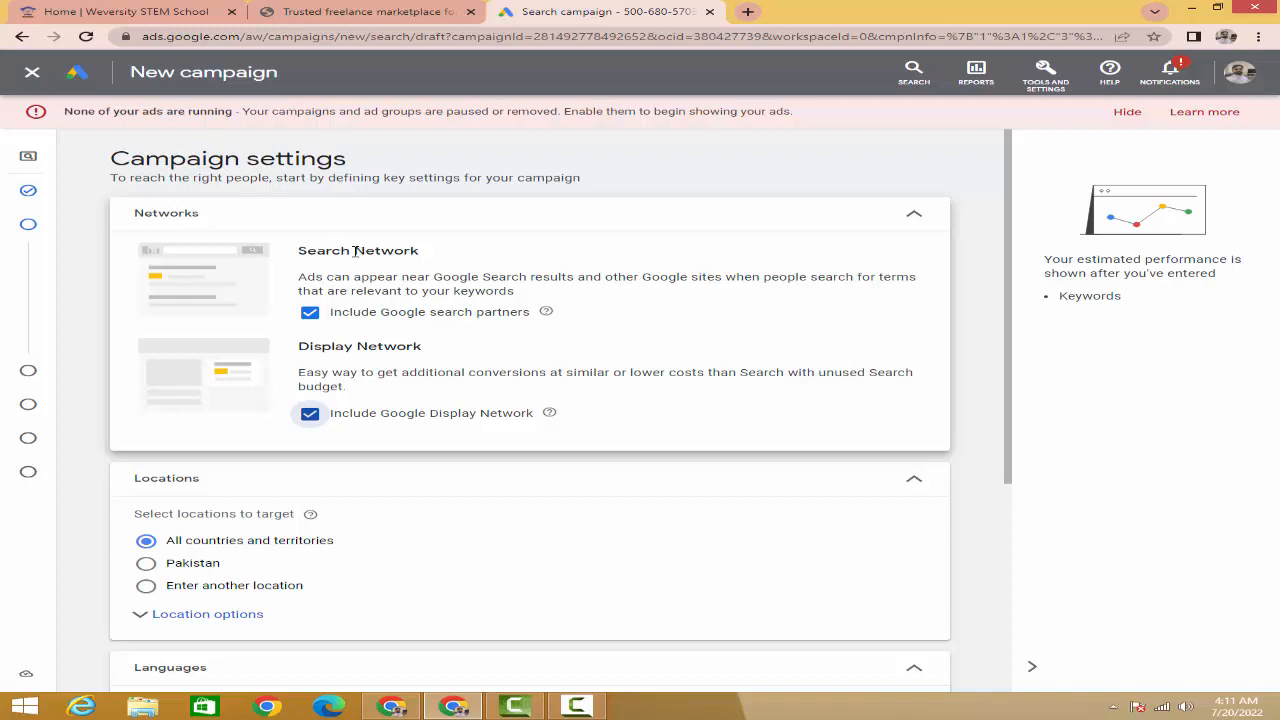
# - Choose 'Enter another location' and target Faisalabad and Lahore, Pakistan
pyautogui.scroll(-1, 355, 251)
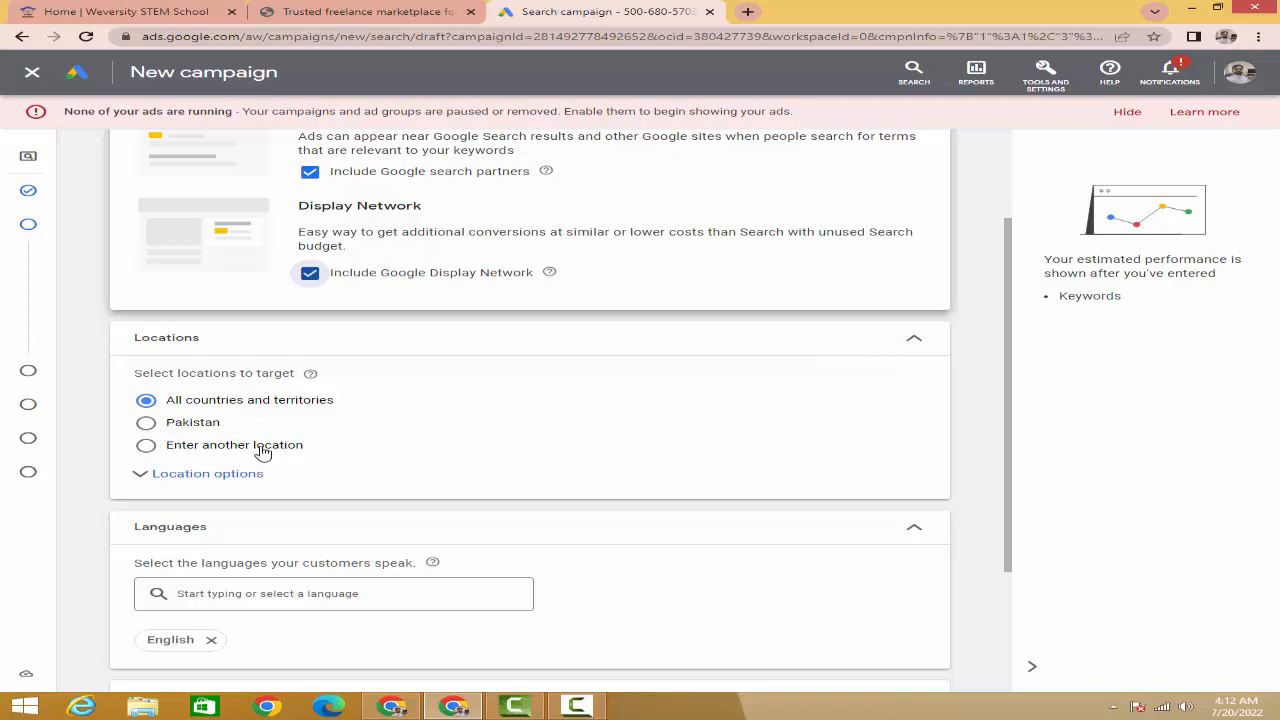
pyautogui.click(147, 447)
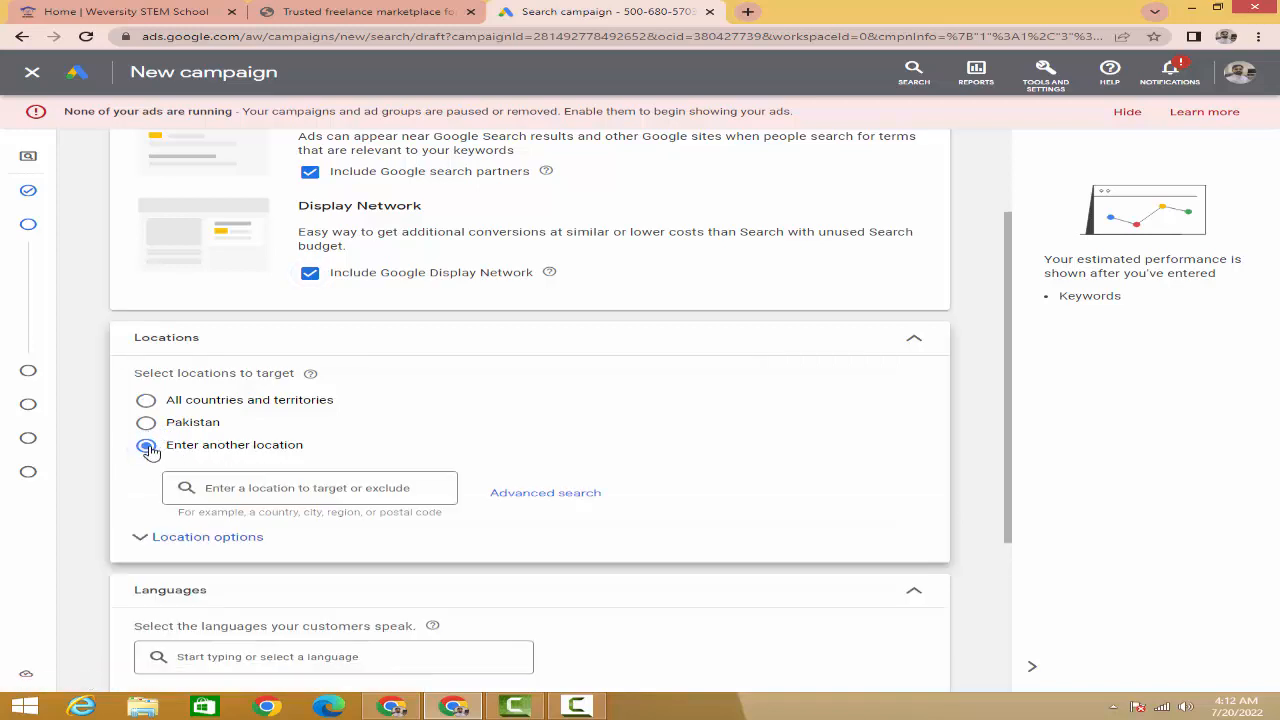
pyautogui.click(275, 487)
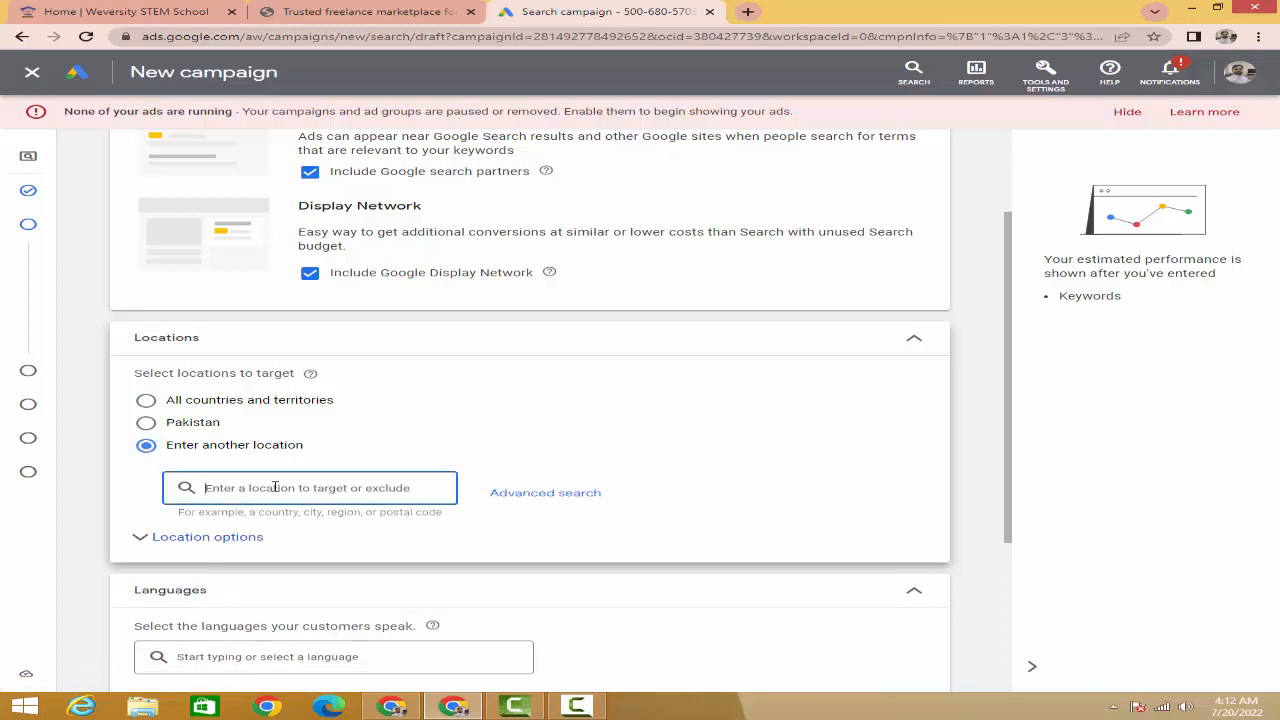
pyautogui.write('fais')
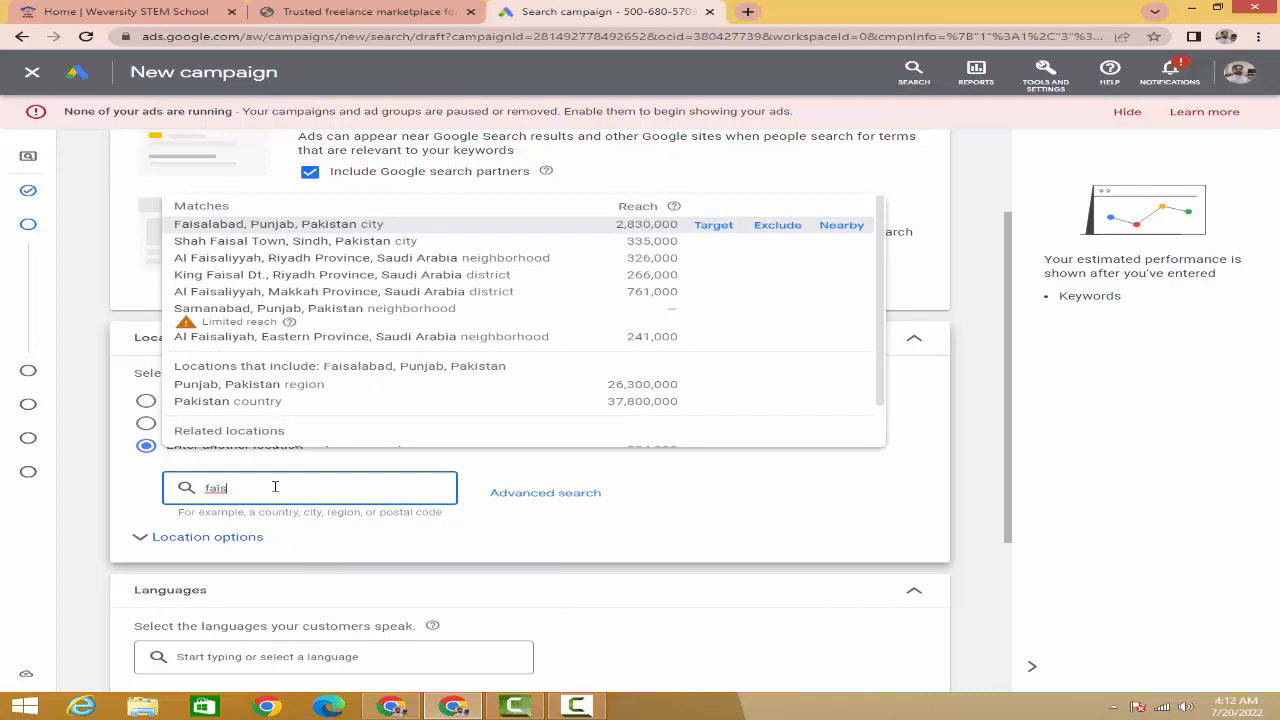
pyautogui.click(267, 224)
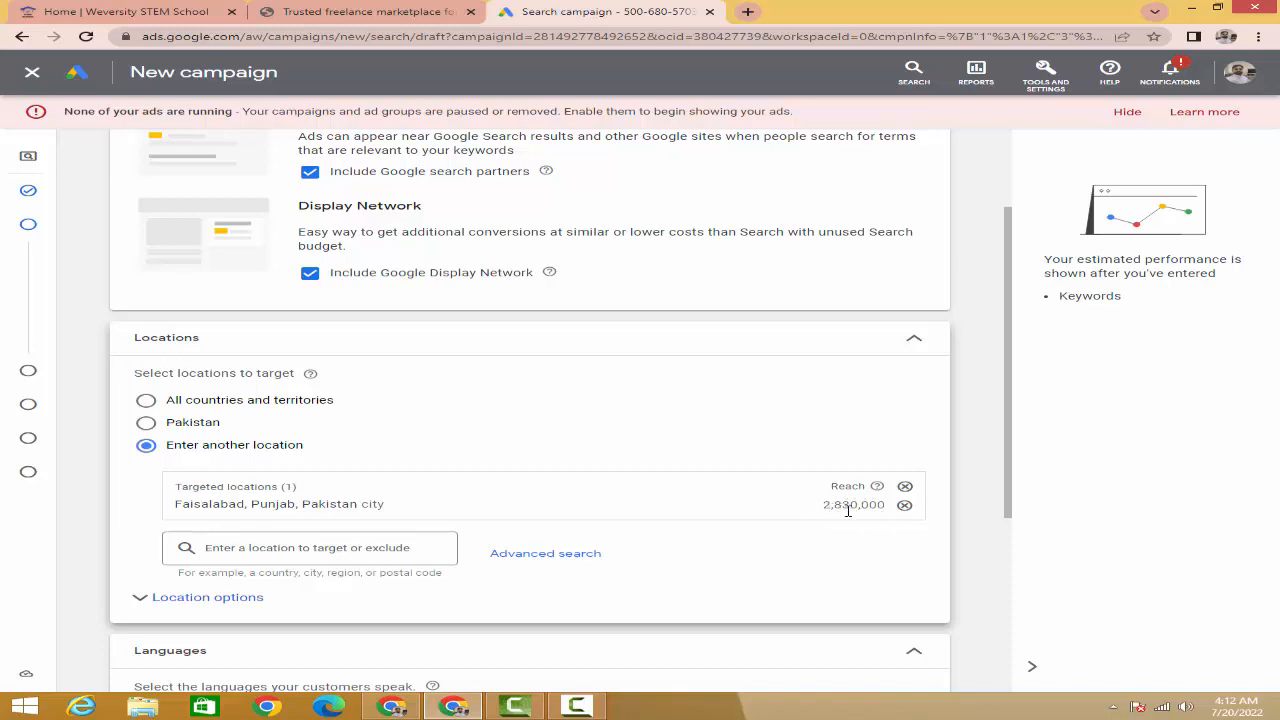
pyautogui.click(336, 552)
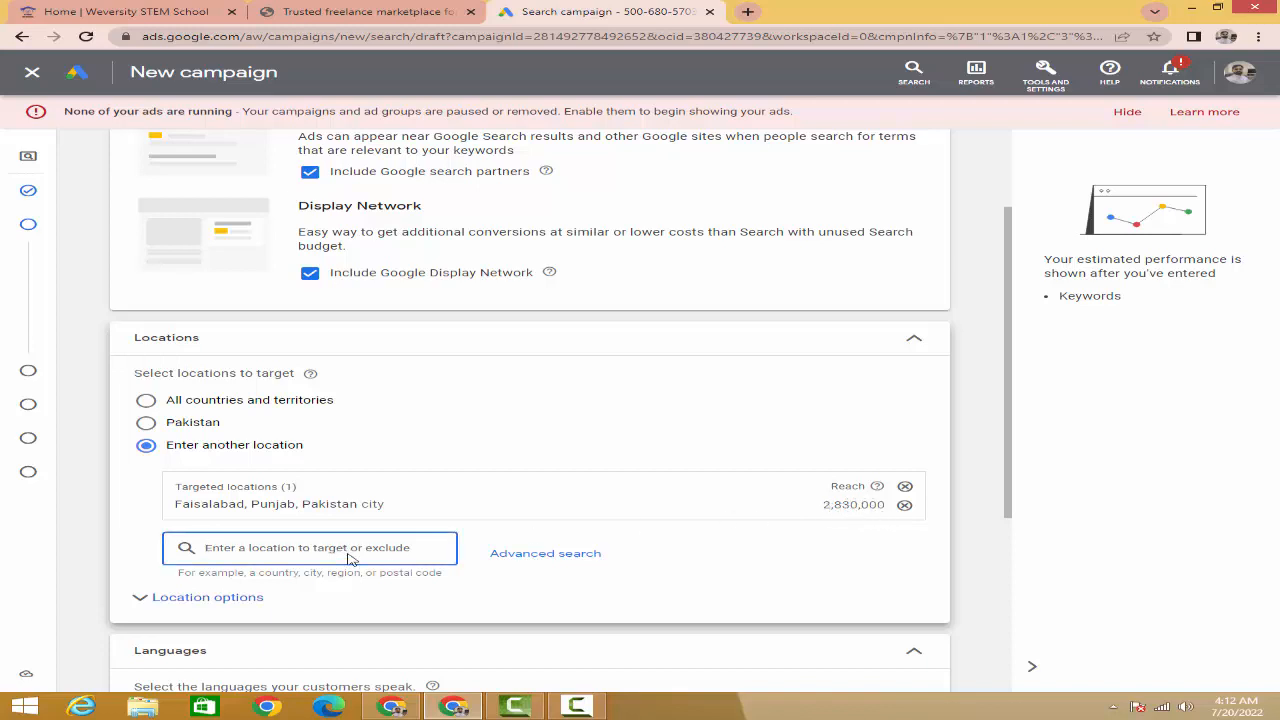
pyautogui.write('l')
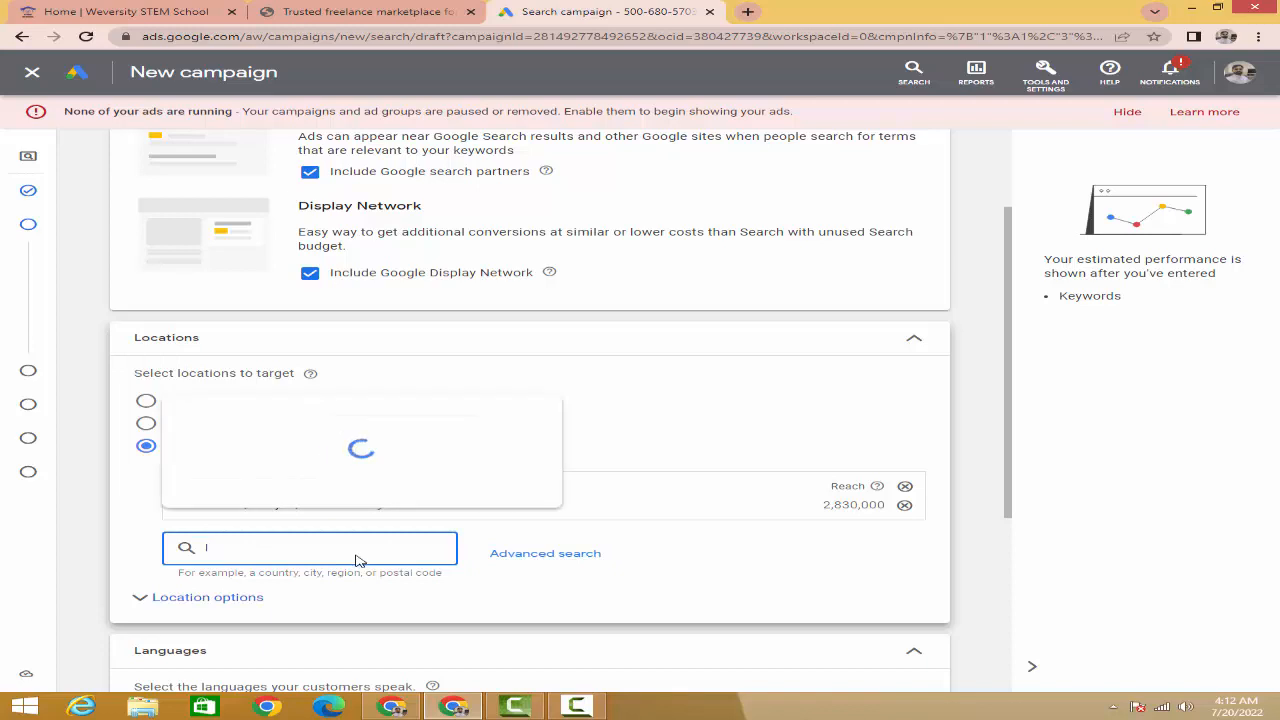
pyautogui.write('ahore')
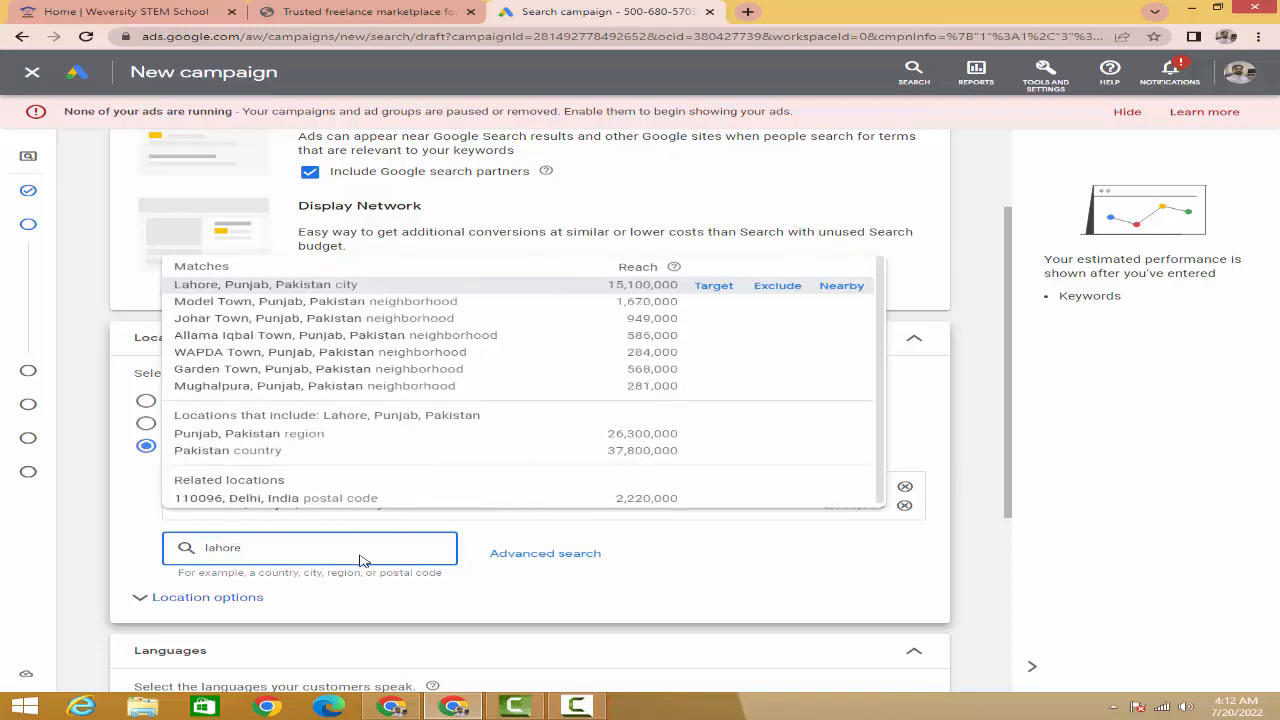
pyautogui.click(256, 286)
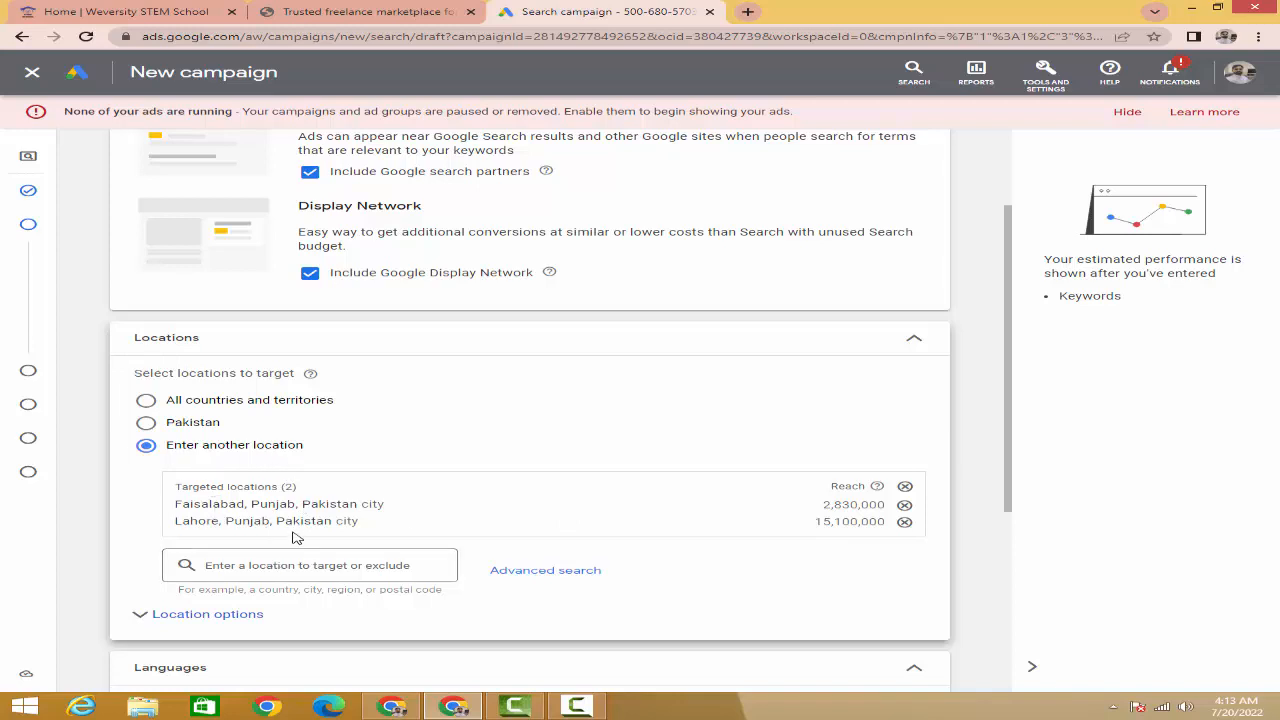
# - Expand the location options (presence or interest) and keep English as the language
pyautogui.scroll(-3, 237, 478)
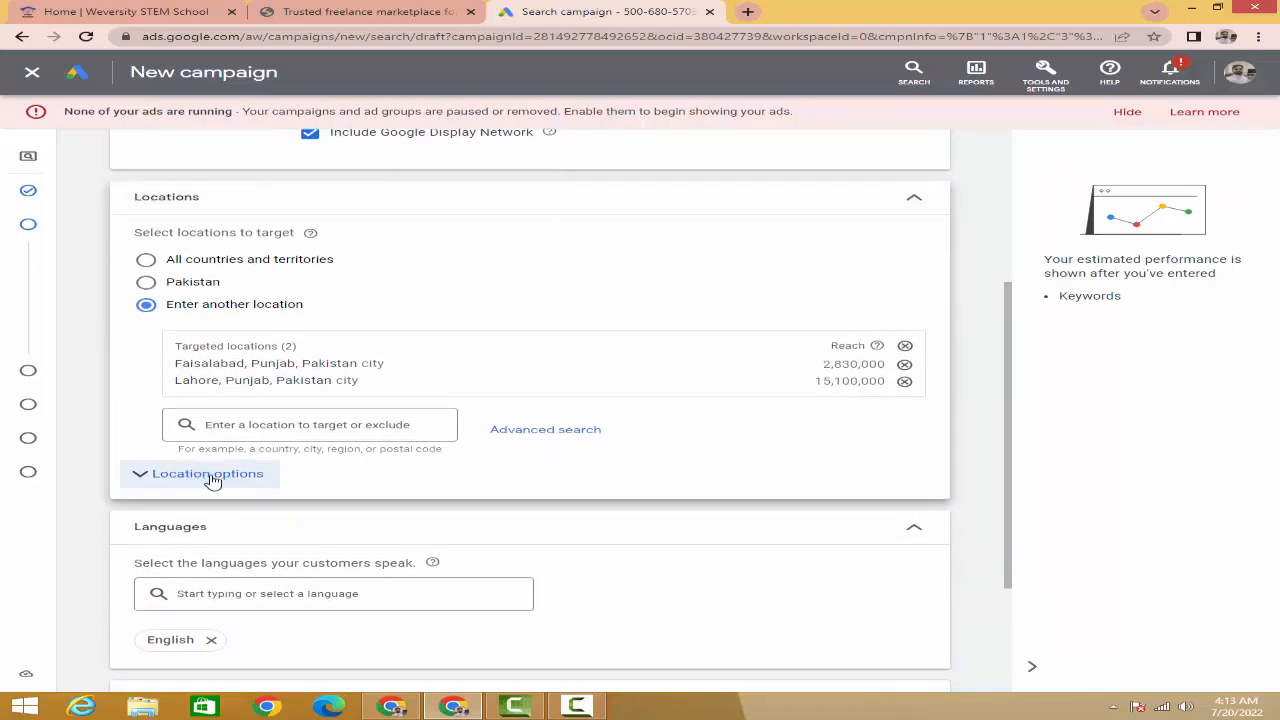
pyautogui.scroll(-2, 148, 404)
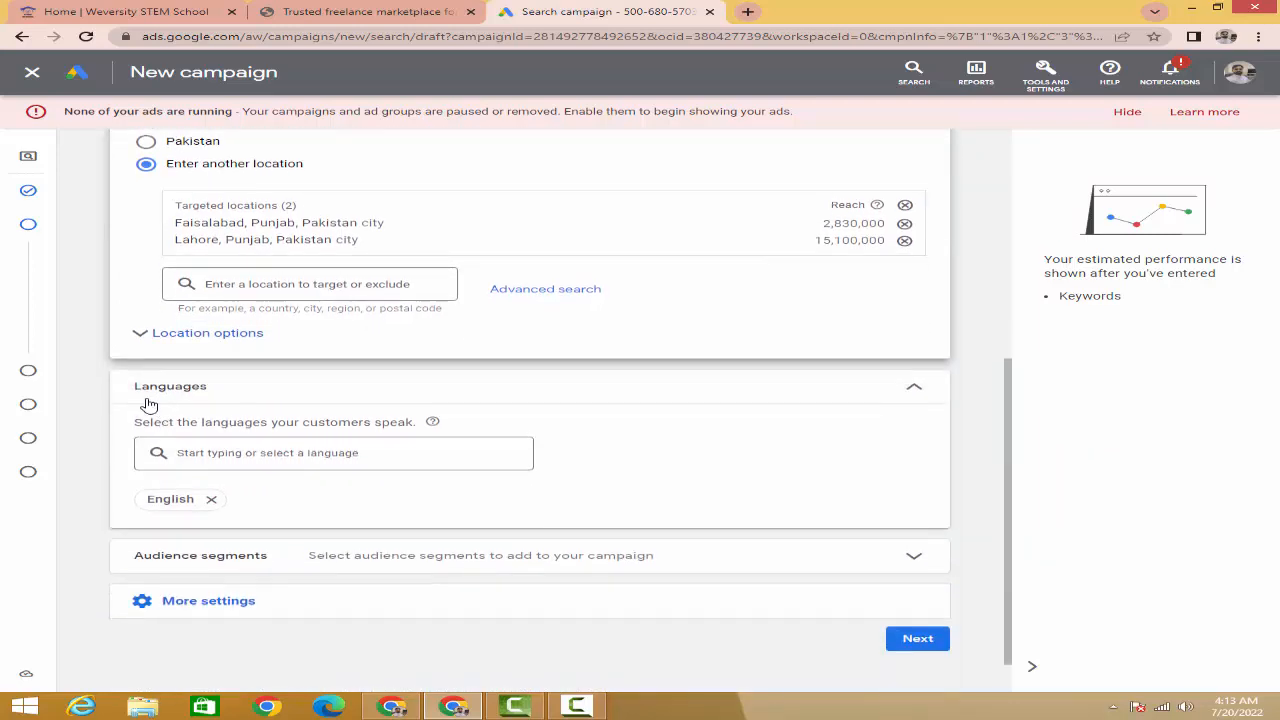
pyautogui.click(143, 338)
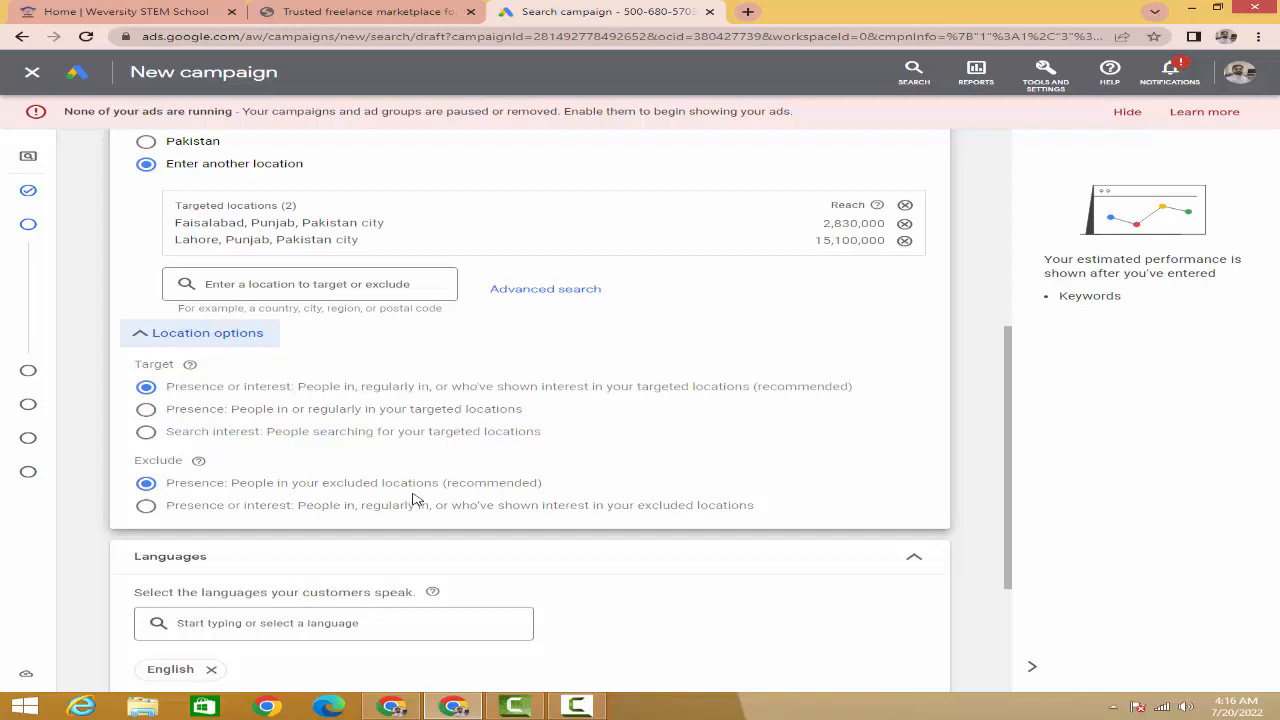
pyautogui.scroll(-3, 221, 456)
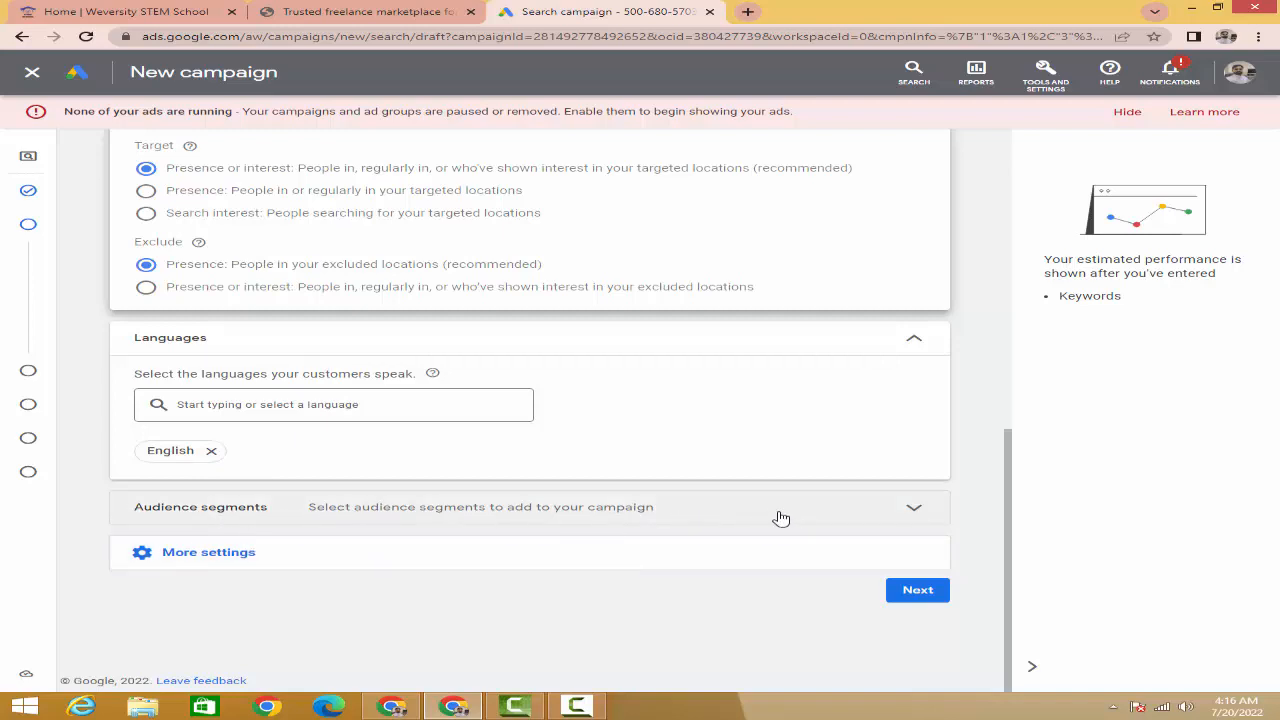
# - Expand Audience segments, look over the suggested segments, and switch to the Browse categories
pyautogui.click(692, 520)
pyautogui.scroll(-4, 568, 511)
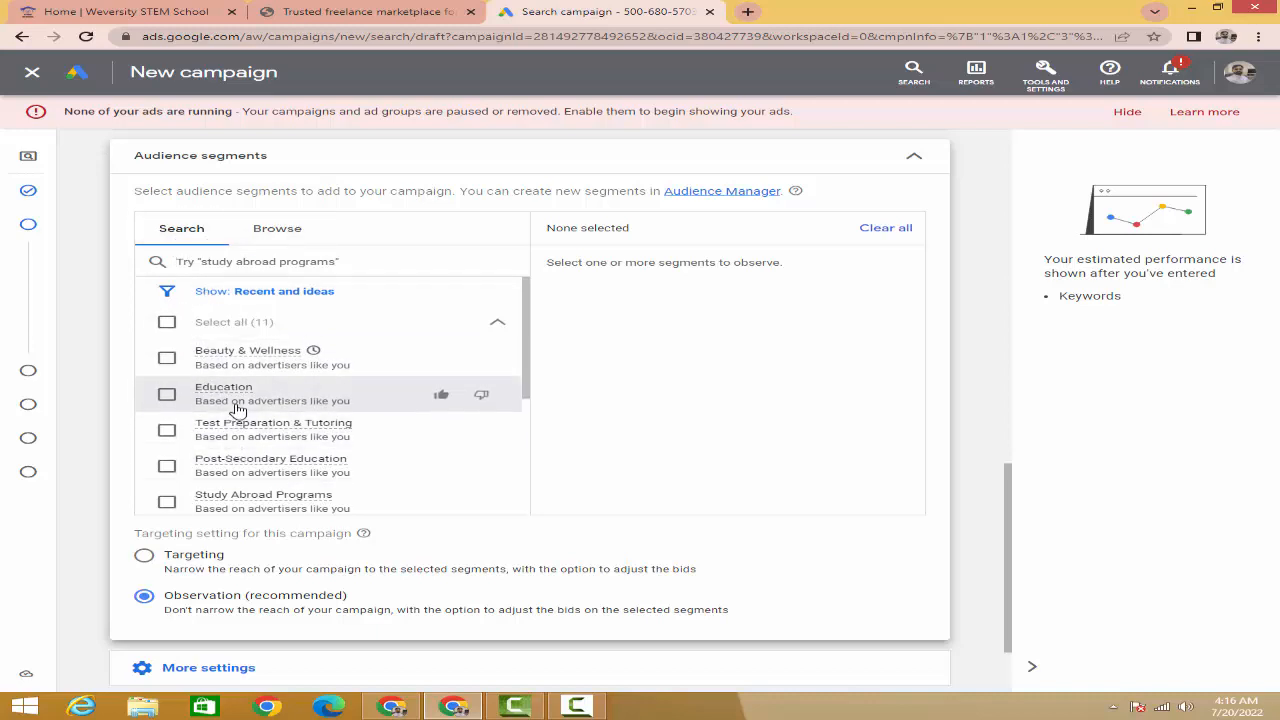
pyautogui.scroll(-3, 238, 410)
pyautogui.scroll(-2, 238, 410)
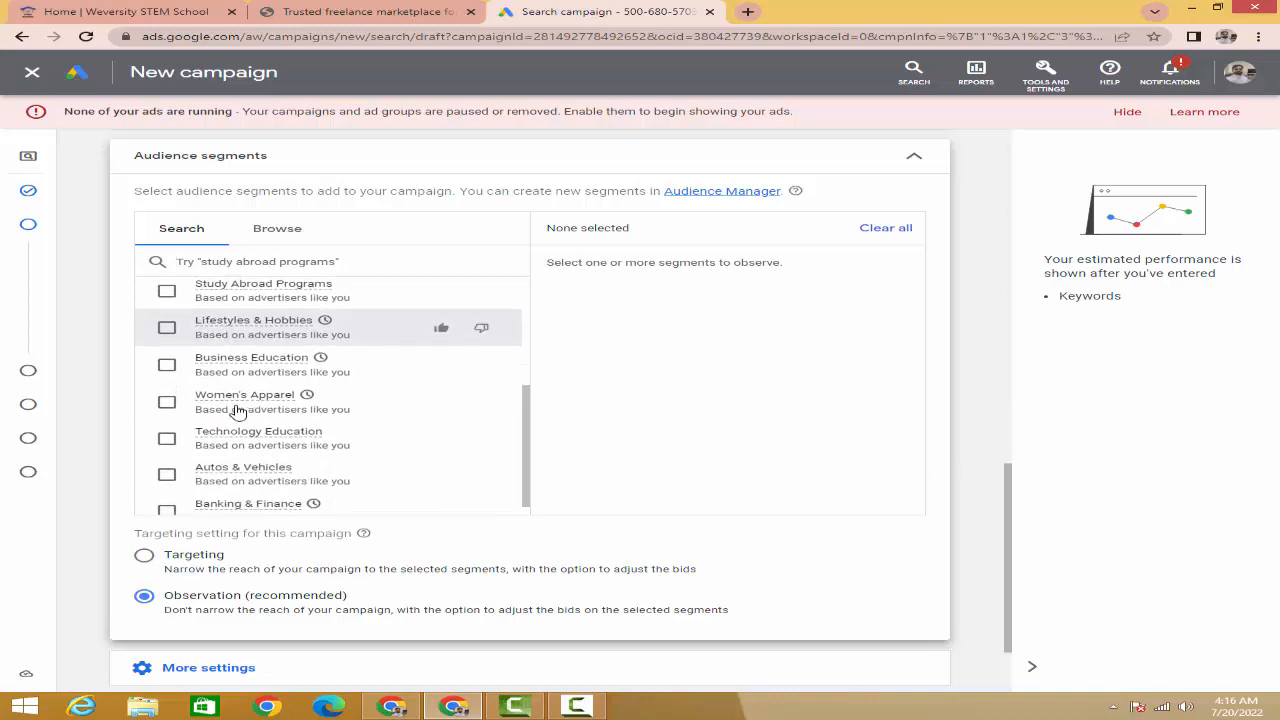
pyautogui.scroll(-1, 258, 408)
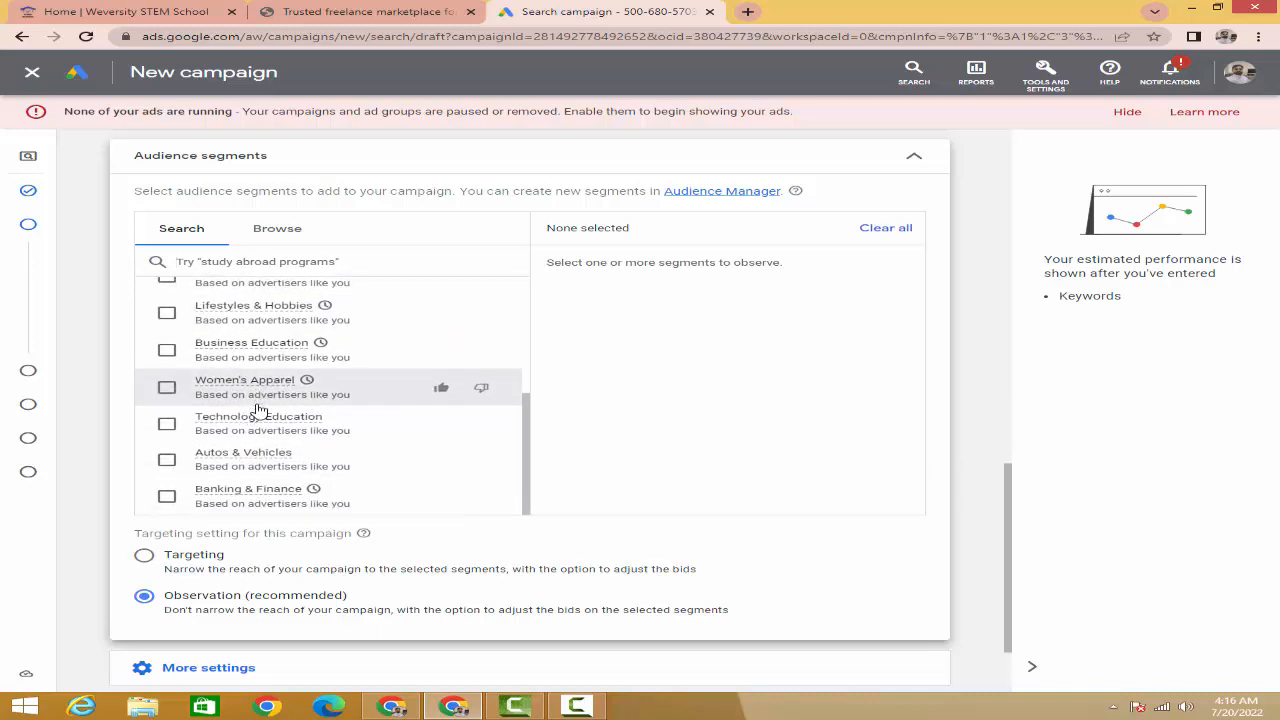
pyautogui.scroll(5, 258, 408)
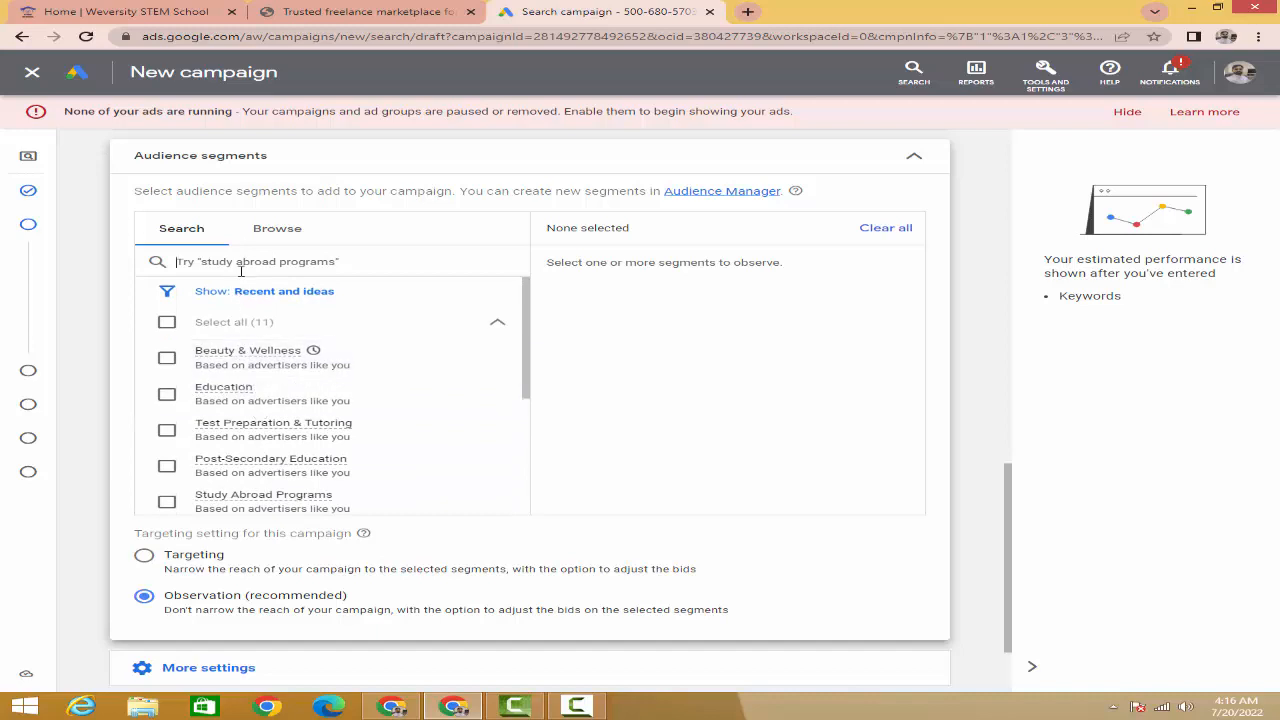
pyautogui.click(266, 238)
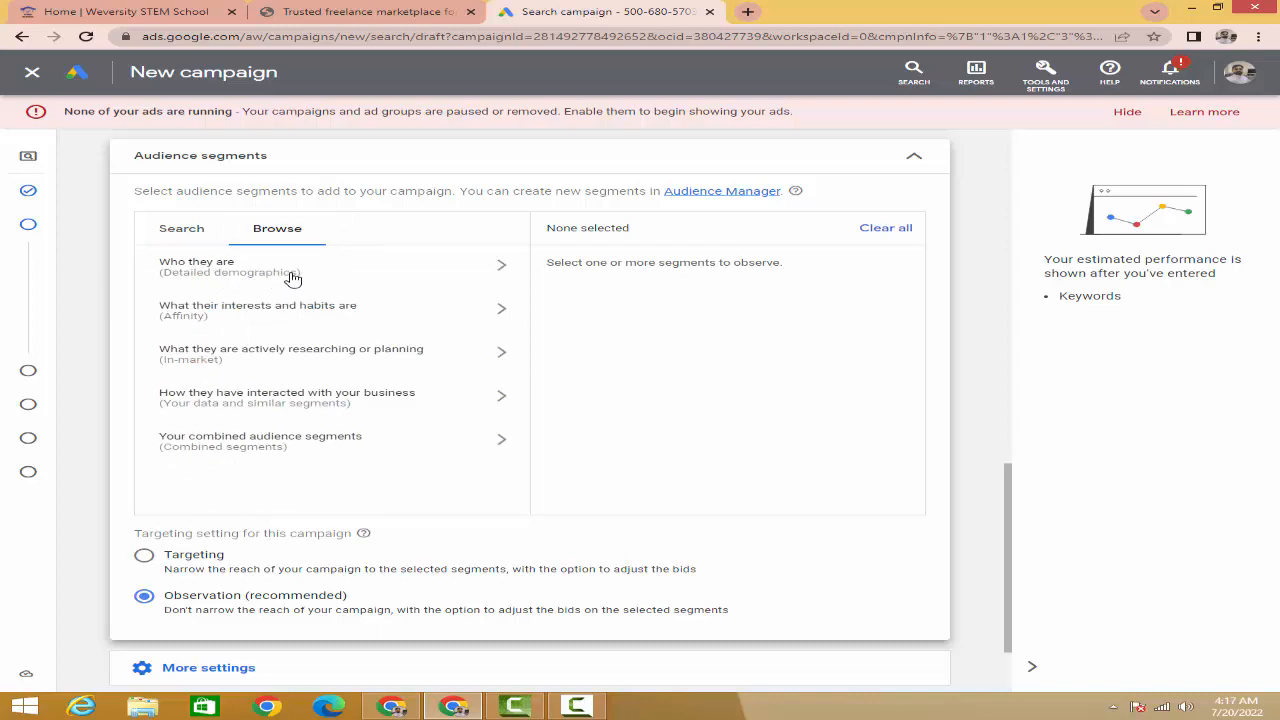
# - Under Who they are, expand Parental Status and Parents to show the parent age ranges
pyautogui.click(290, 273)
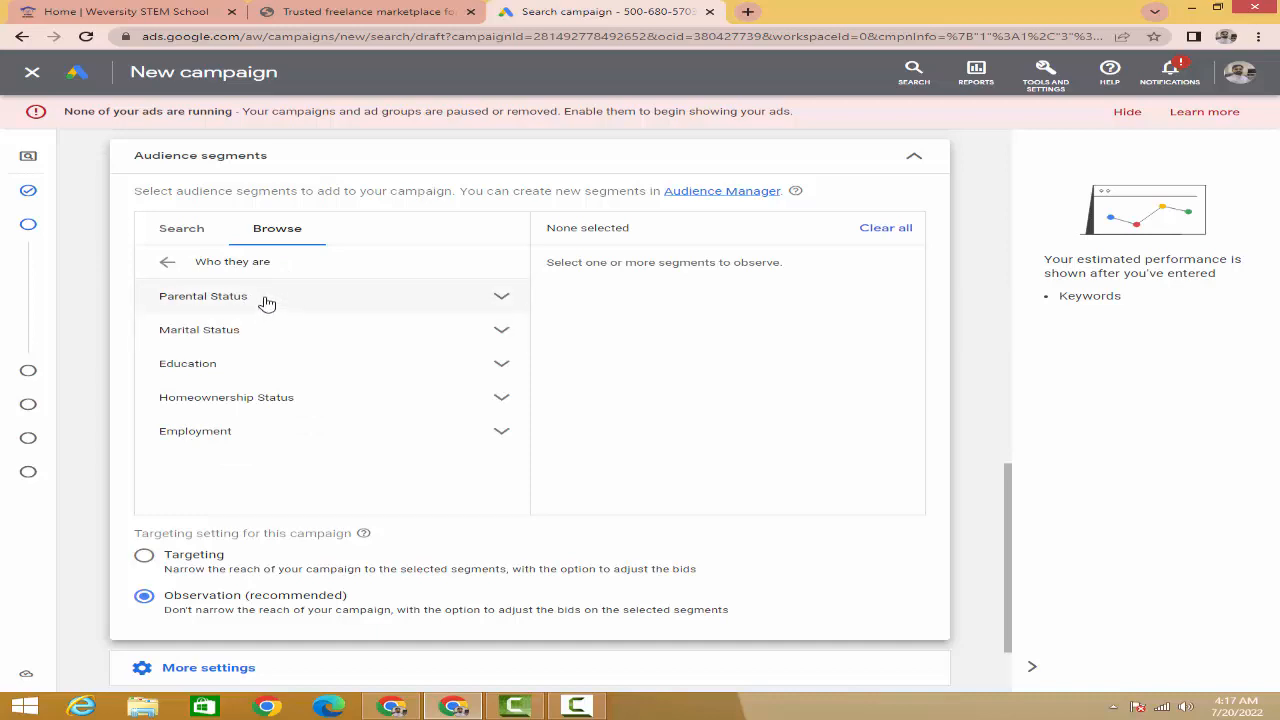
pyautogui.click(266, 300)
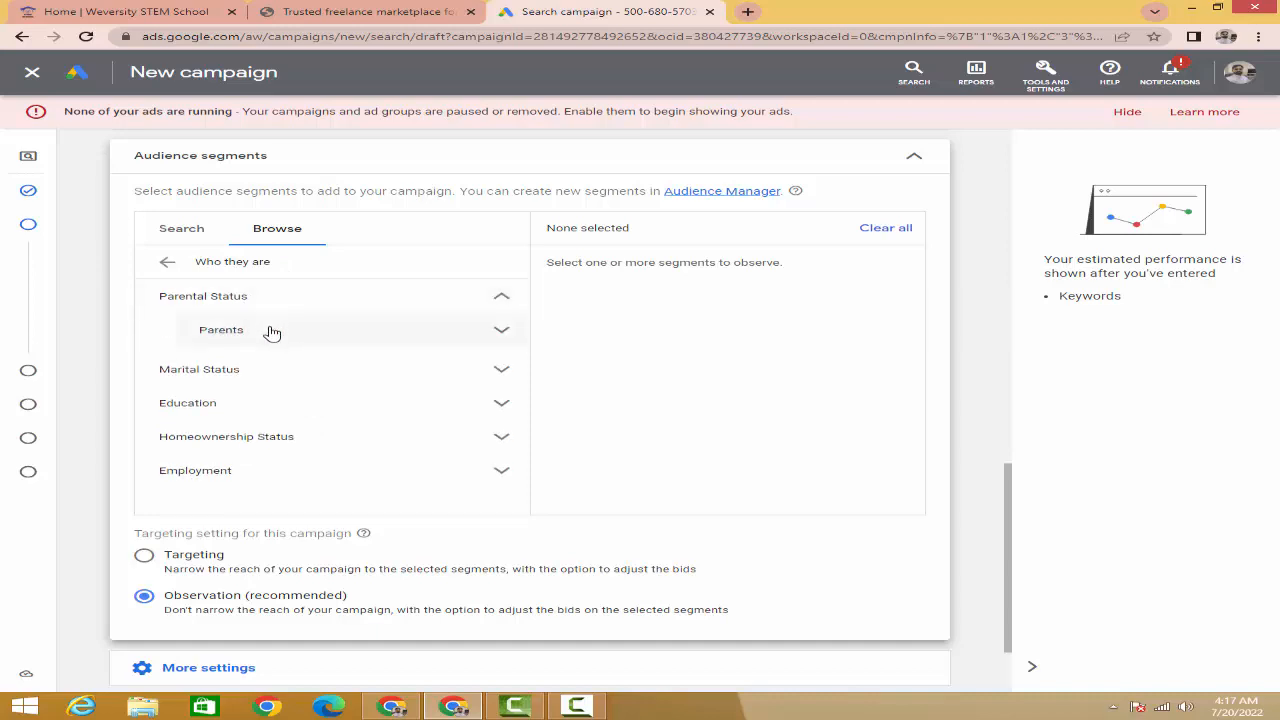
pyautogui.click(271, 332)
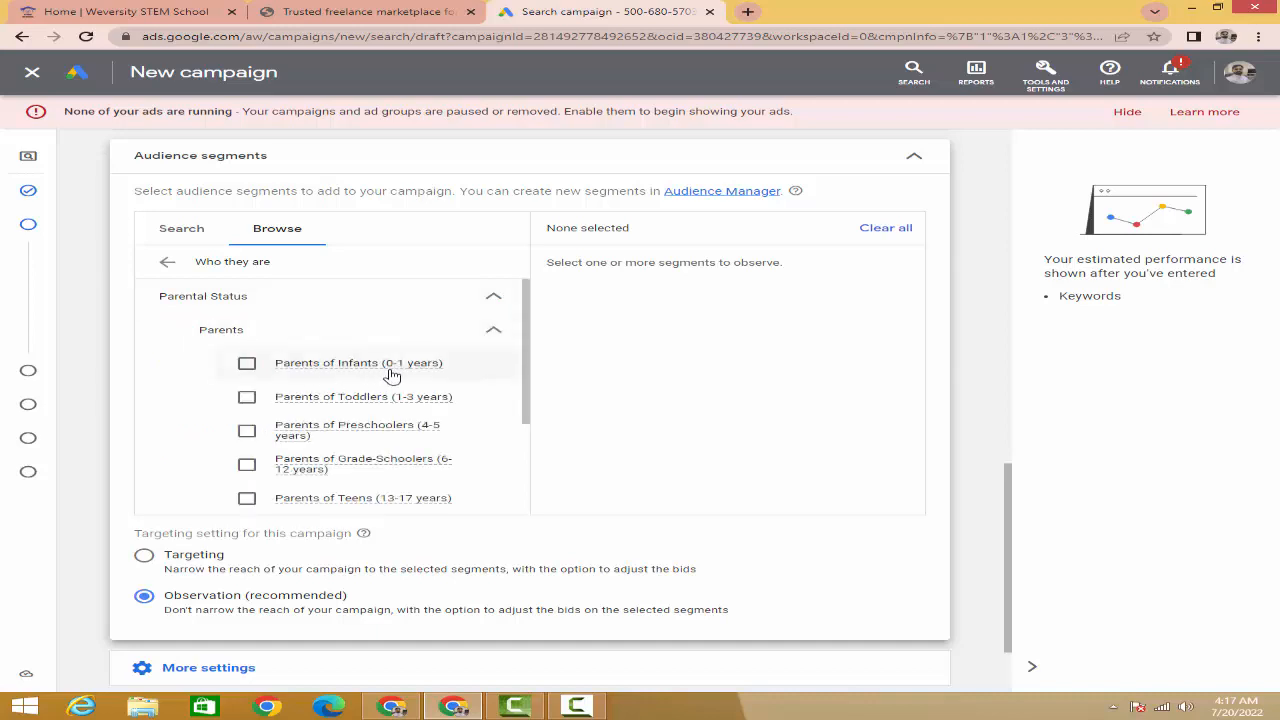
pyautogui.moveTo(424, 375)
# - Collapse Parents and add Married from Marital Status as an audience segment
pyautogui.click(487, 336)
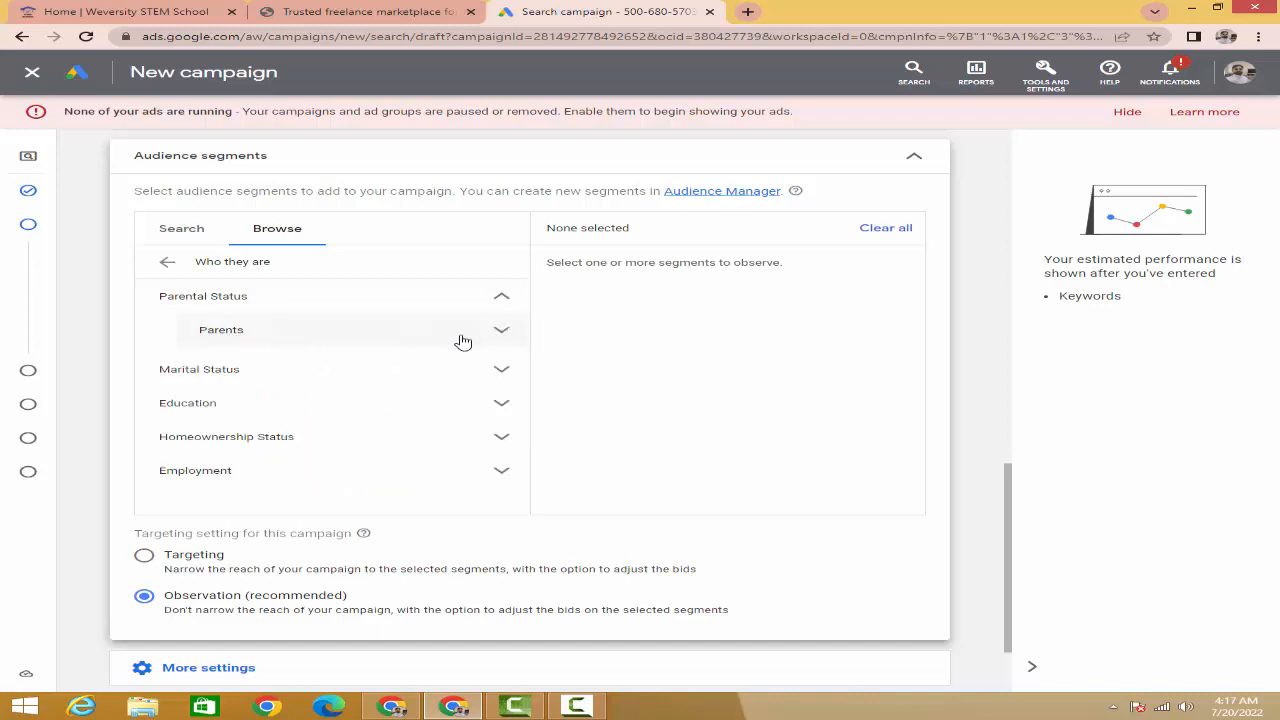
pyautogui.click(273, 375)
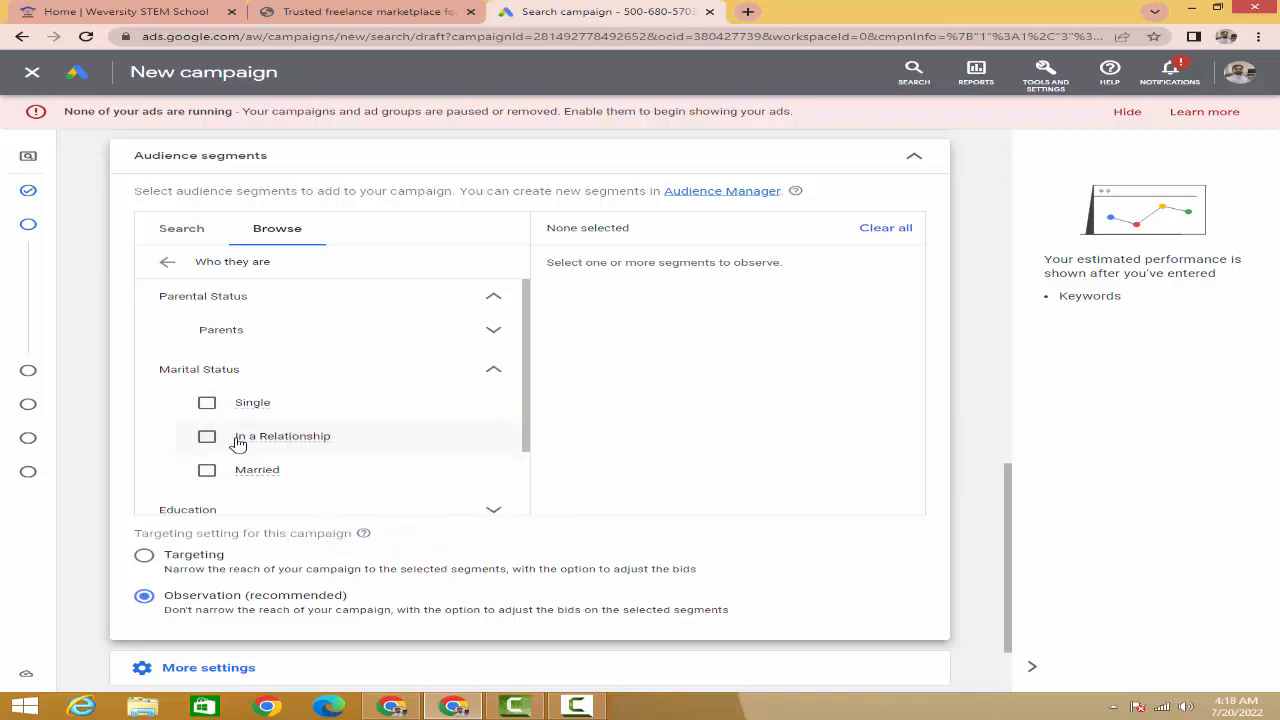
pyautogui.moveTo(271, 443)
pyautogui.moveTo(257, 471)
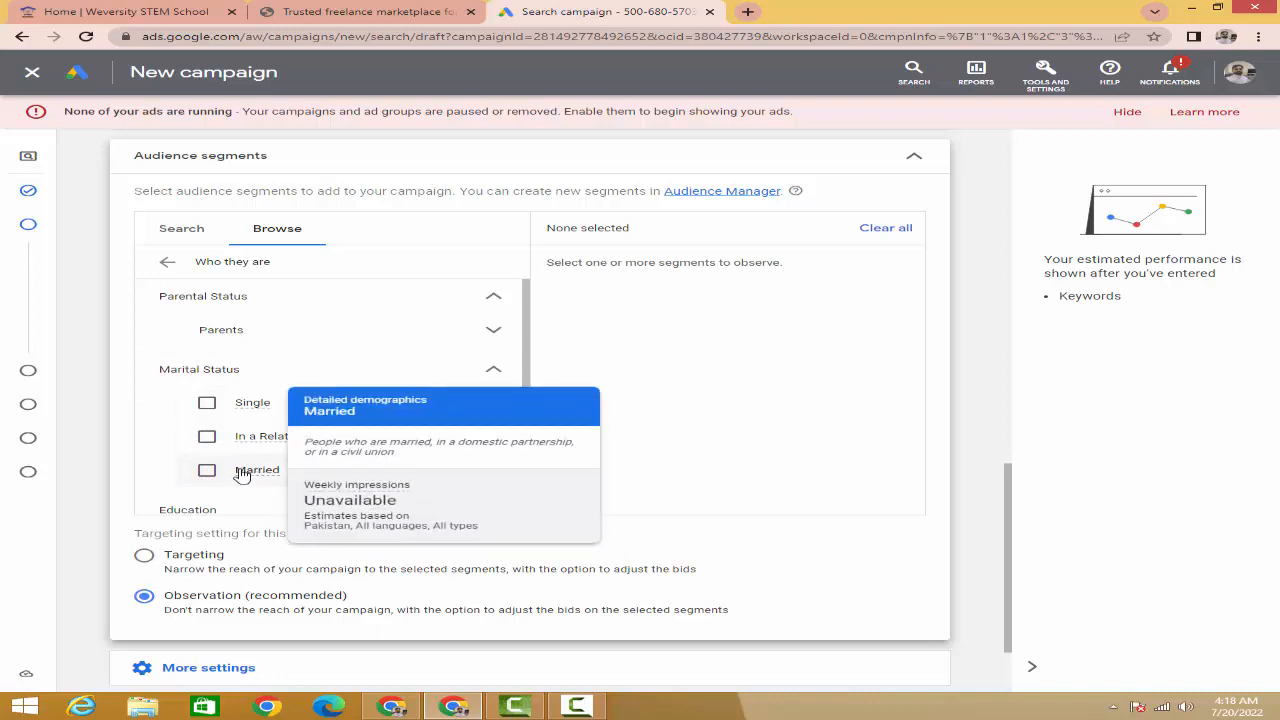
pyautogui.click(208, 474)
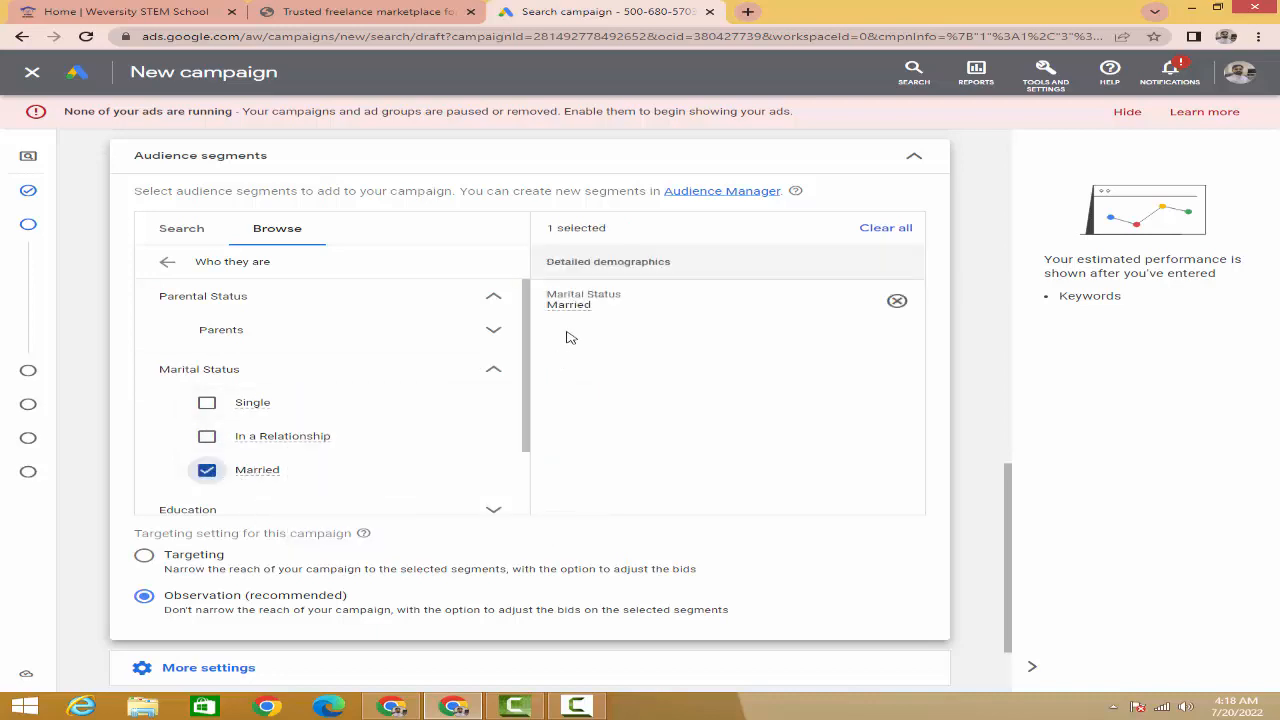
# - Add Bachelor's Degree and Advanced Degree from Education as audience segments
pyautogui.moveTo(585, 314)
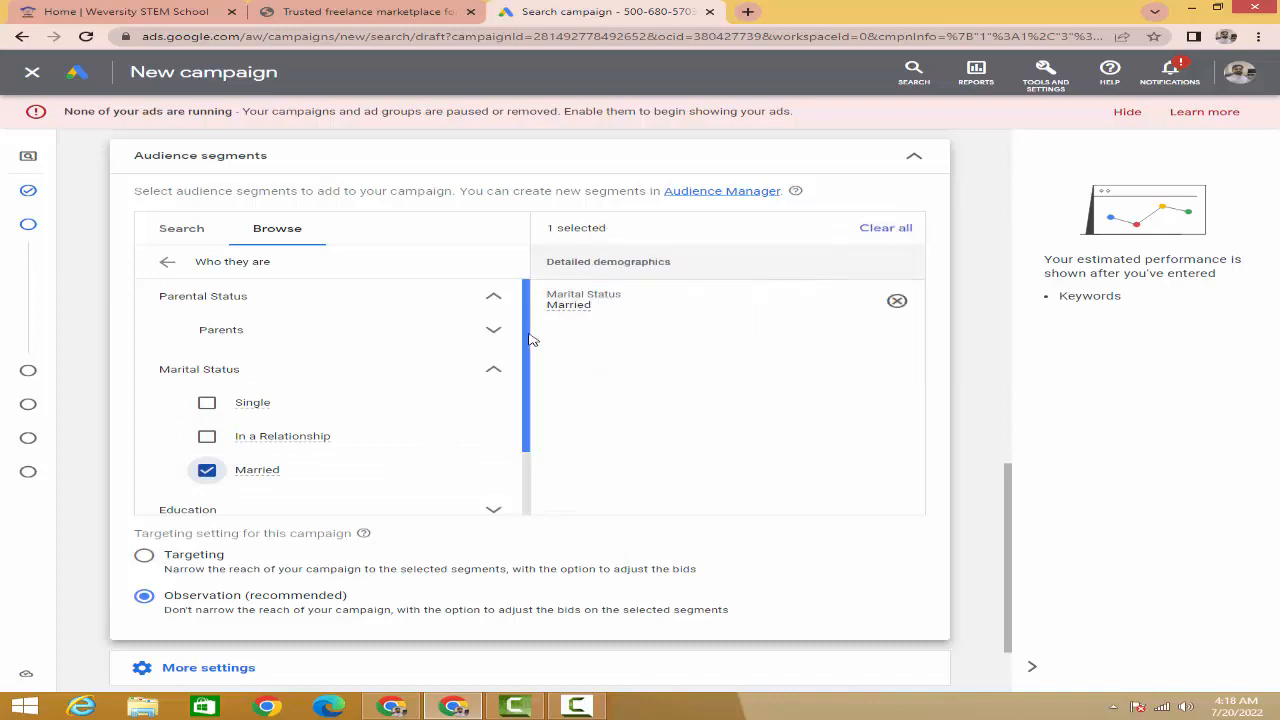
pyautogui.scroll(-1, 527, 350)
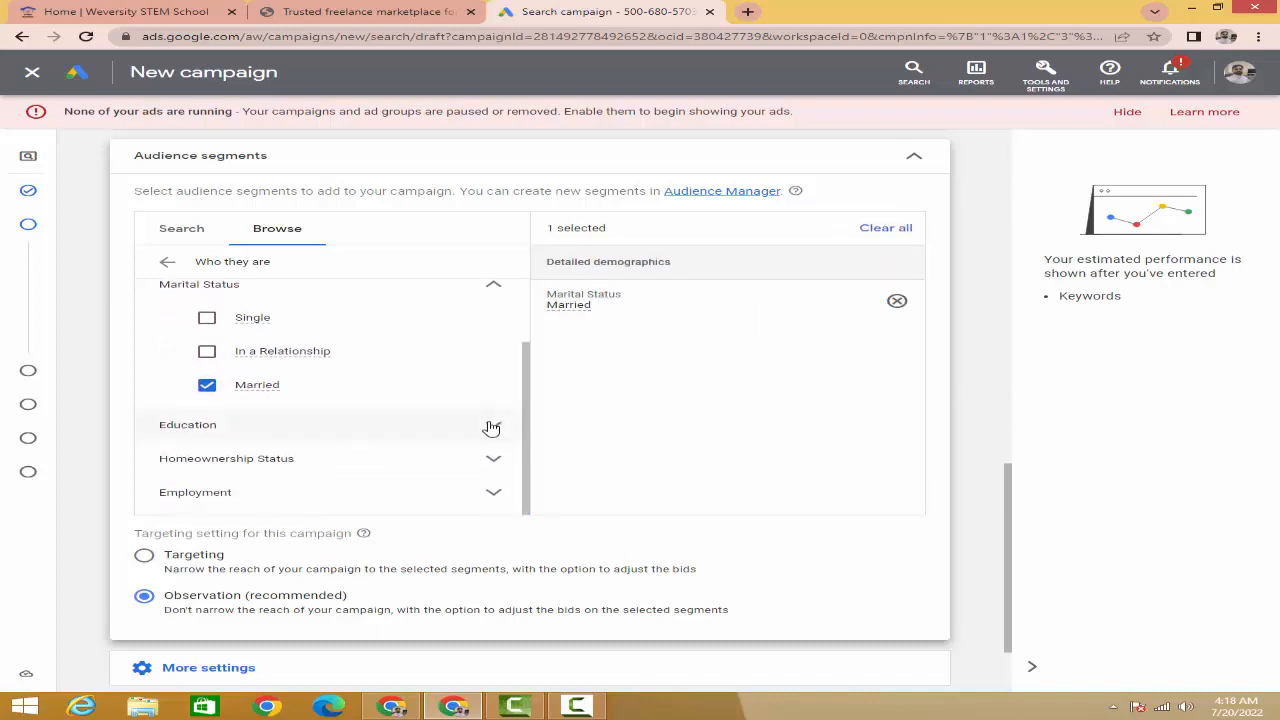
pyautogui.click(490, 425)
pyautogui.scroll(-1, 365, 430)
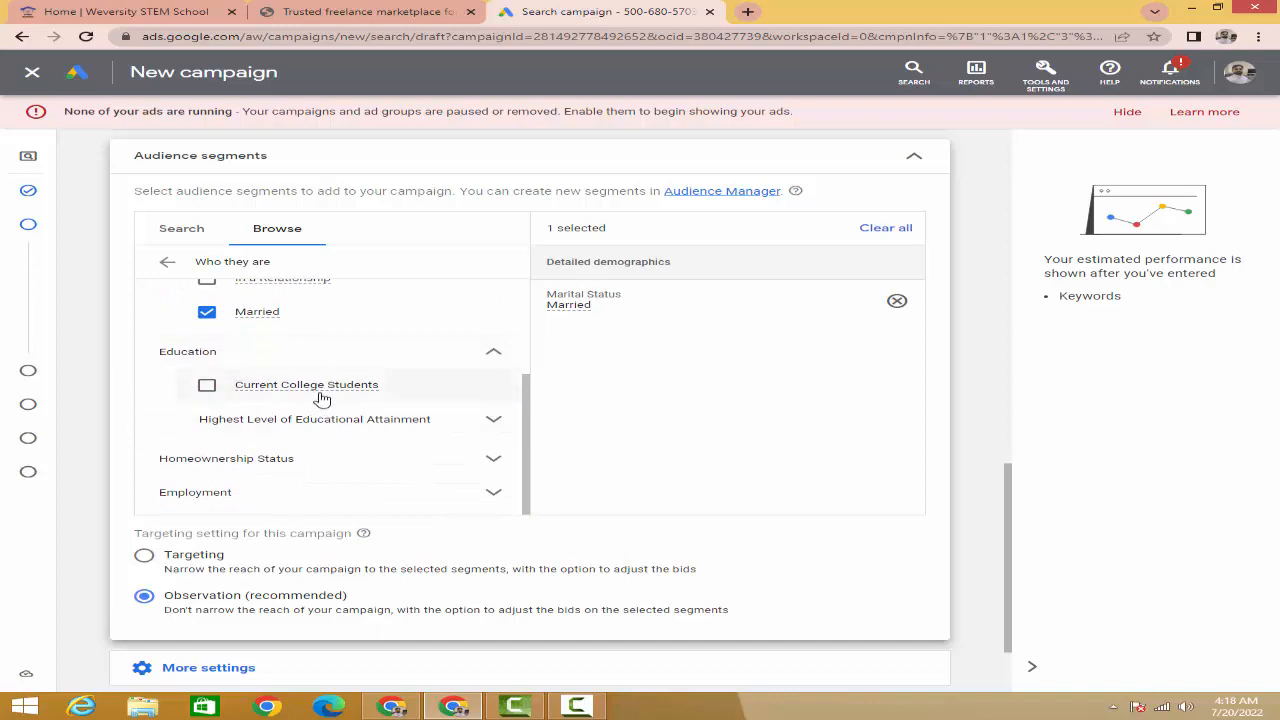
pyautogui.click(390, 424)
pyautogui.scroll(-1, 390, 424)
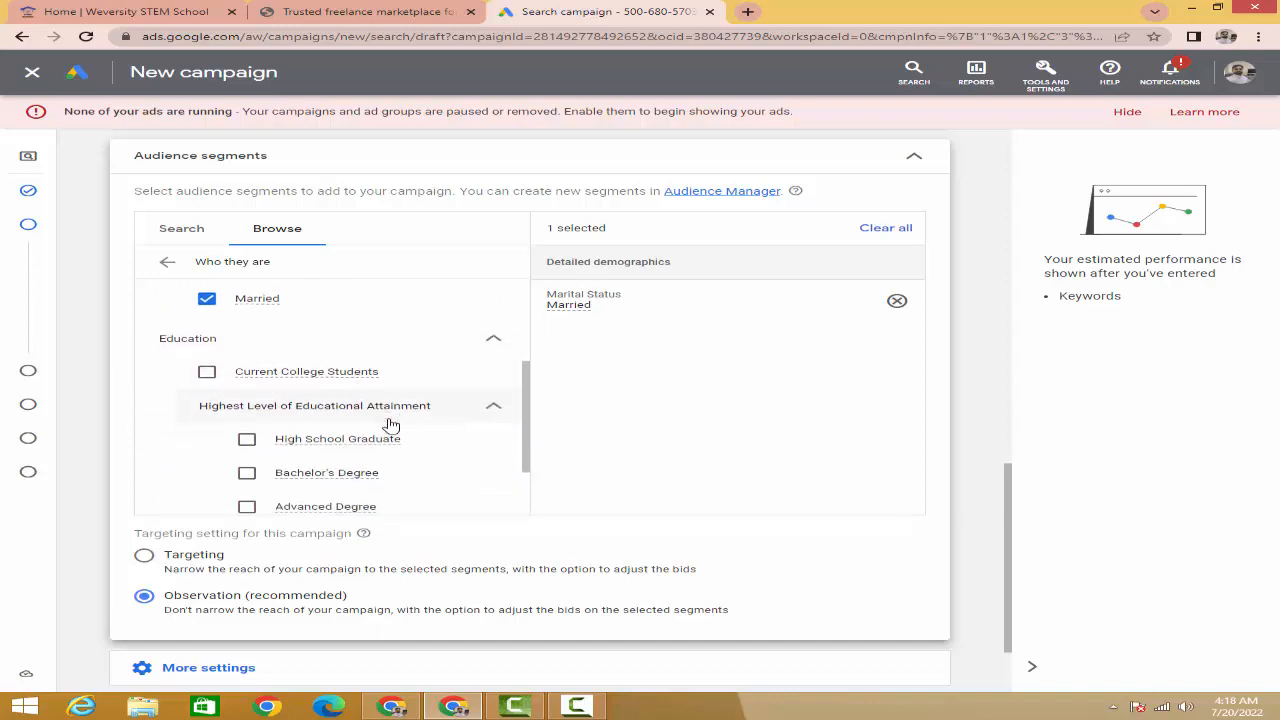
pyautogui.click(246, 418)
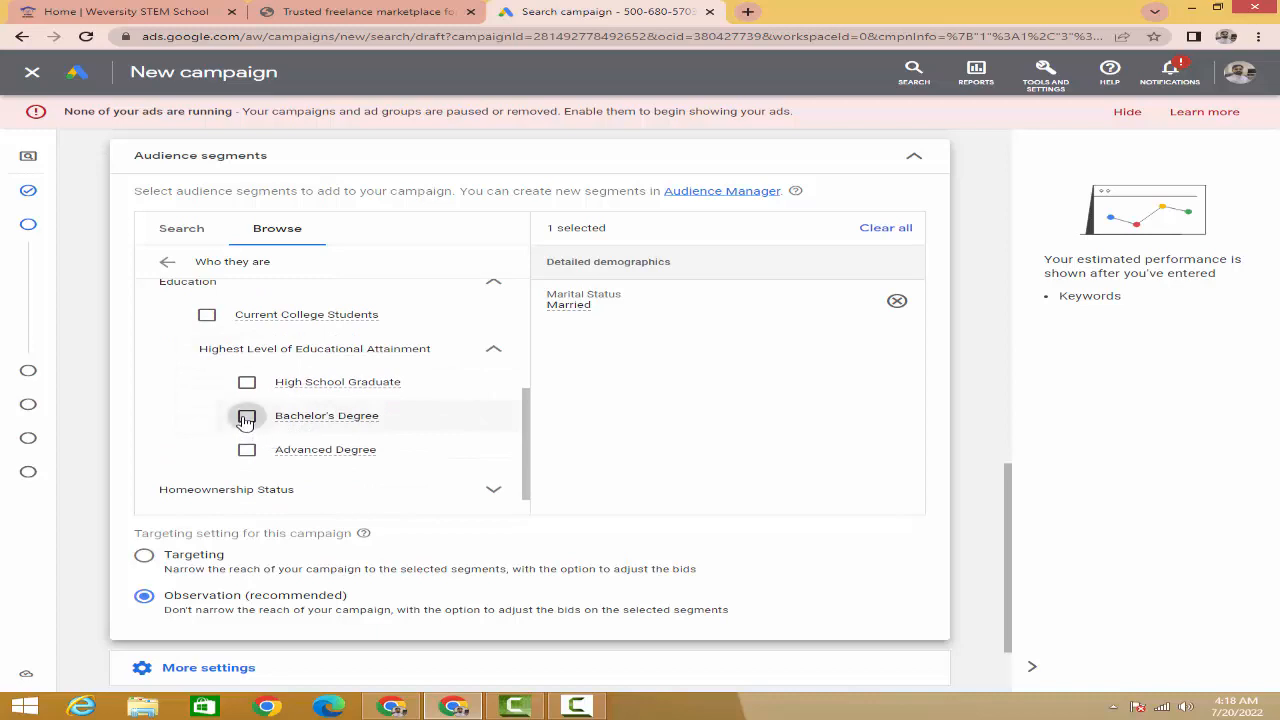
pyautogui.click(247, 451)
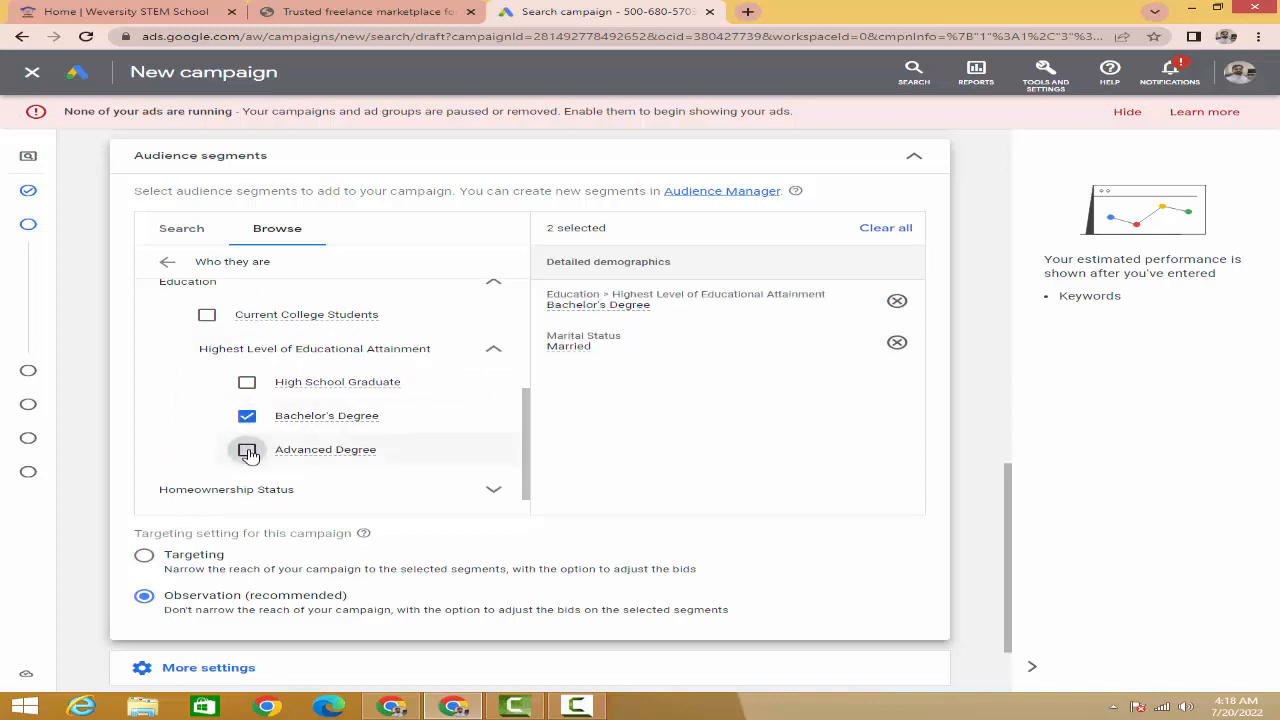
pyautogui.scroll(-1, 320, 453)
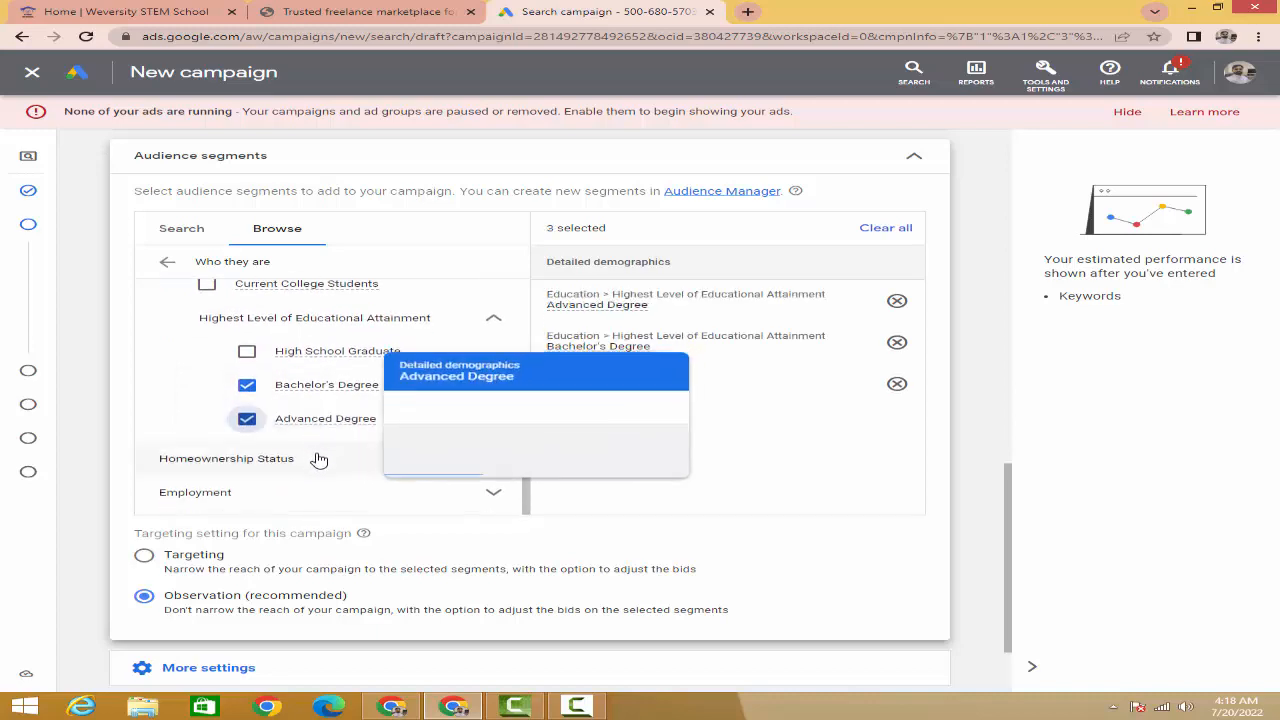
pyautogui.scroll(3, 337, 366)
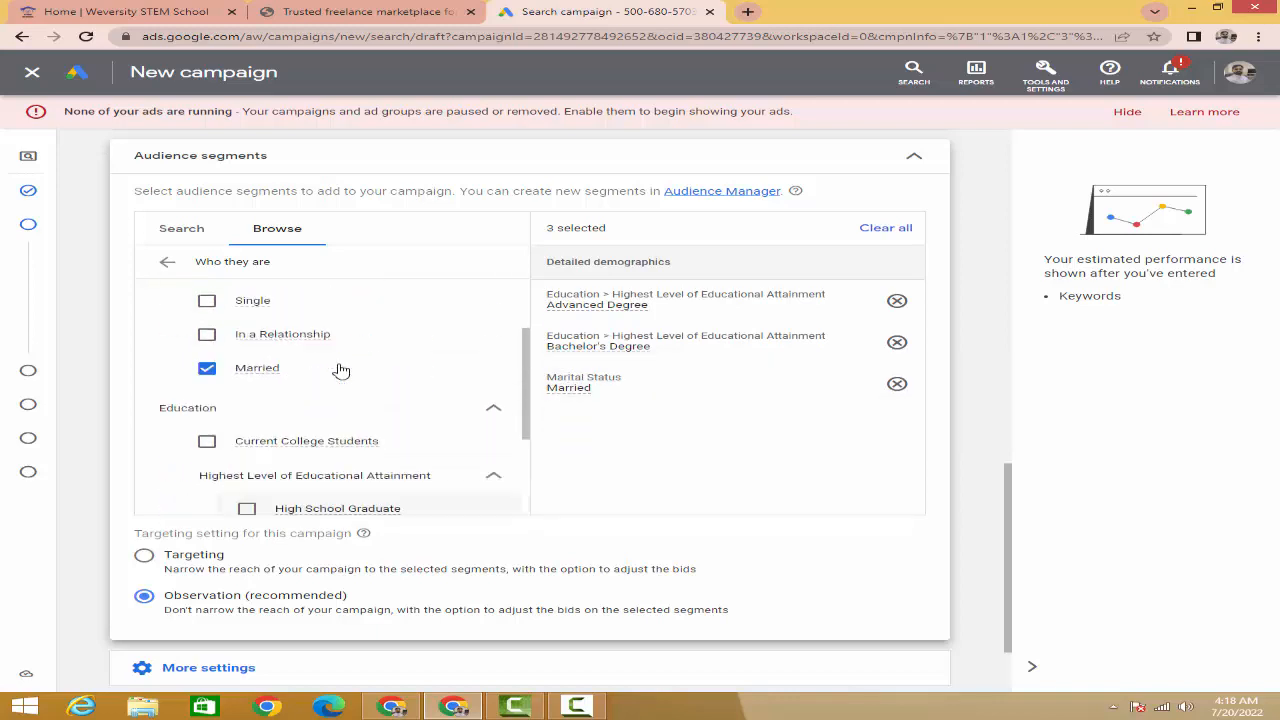
# - Browse the interests and habits affinity segments, then collapse Audience segments to 'Advanced Degree + 2 more'
pyautogui.click(167, 265)
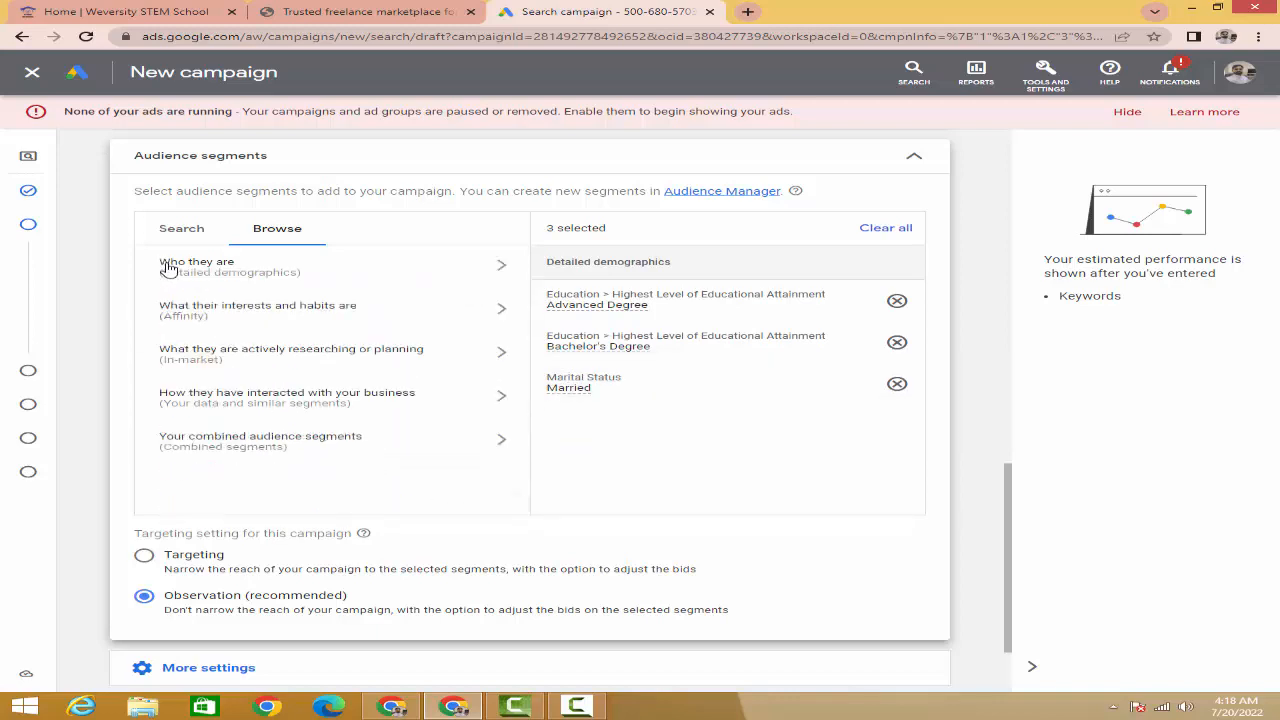
pyautogui.click(312, 311)
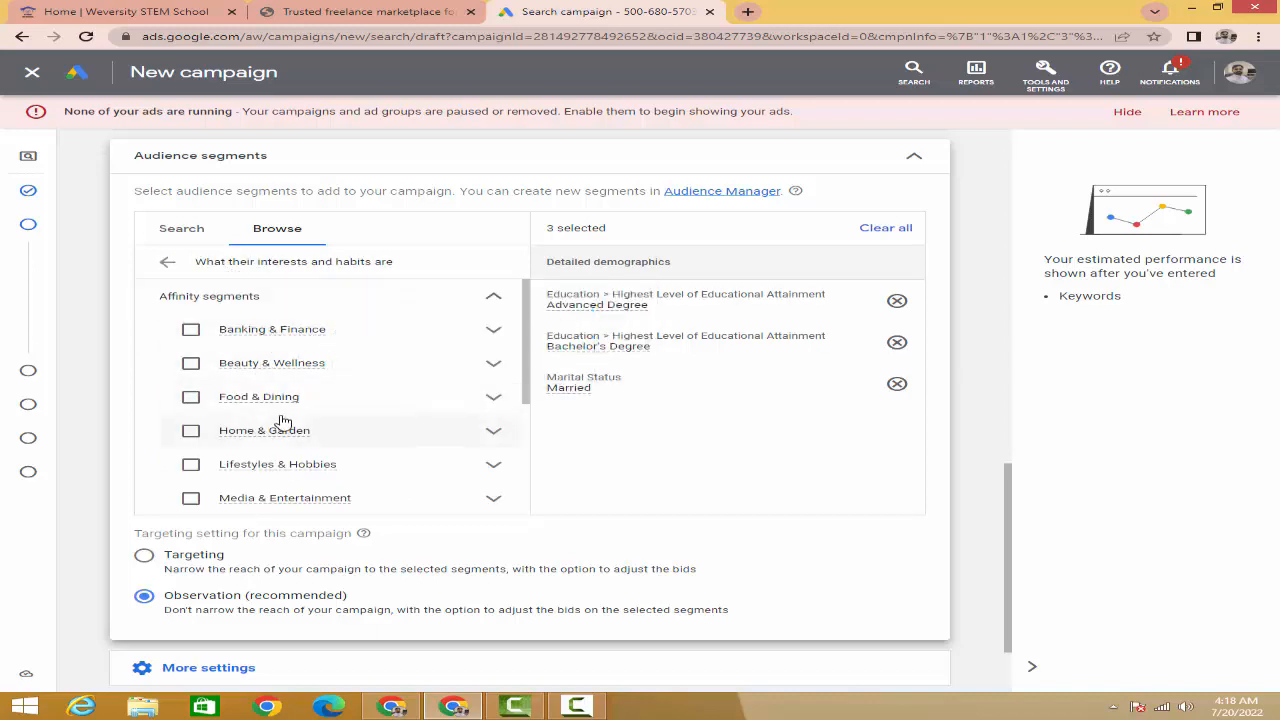
pyautogui.scroll(-3, 280, 420)
pyautogui.scroll(-2, 281, 420)
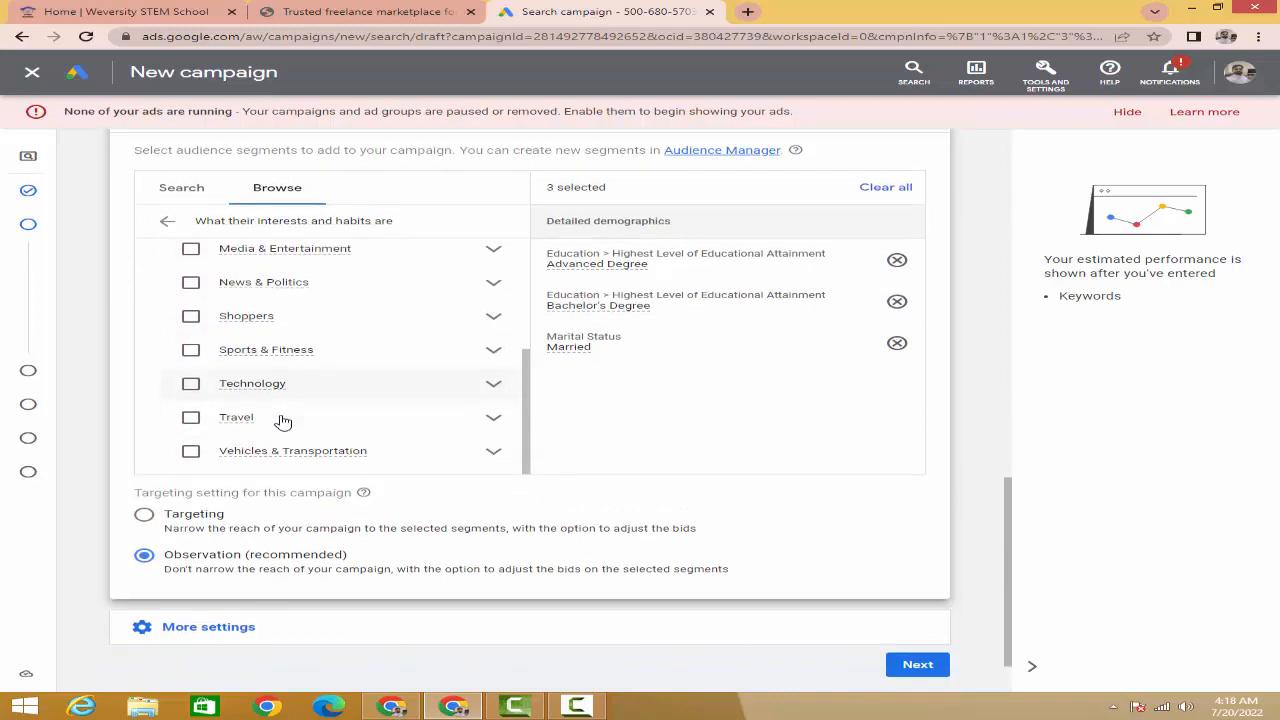
pyautogui.scroll(2, 282, 385)
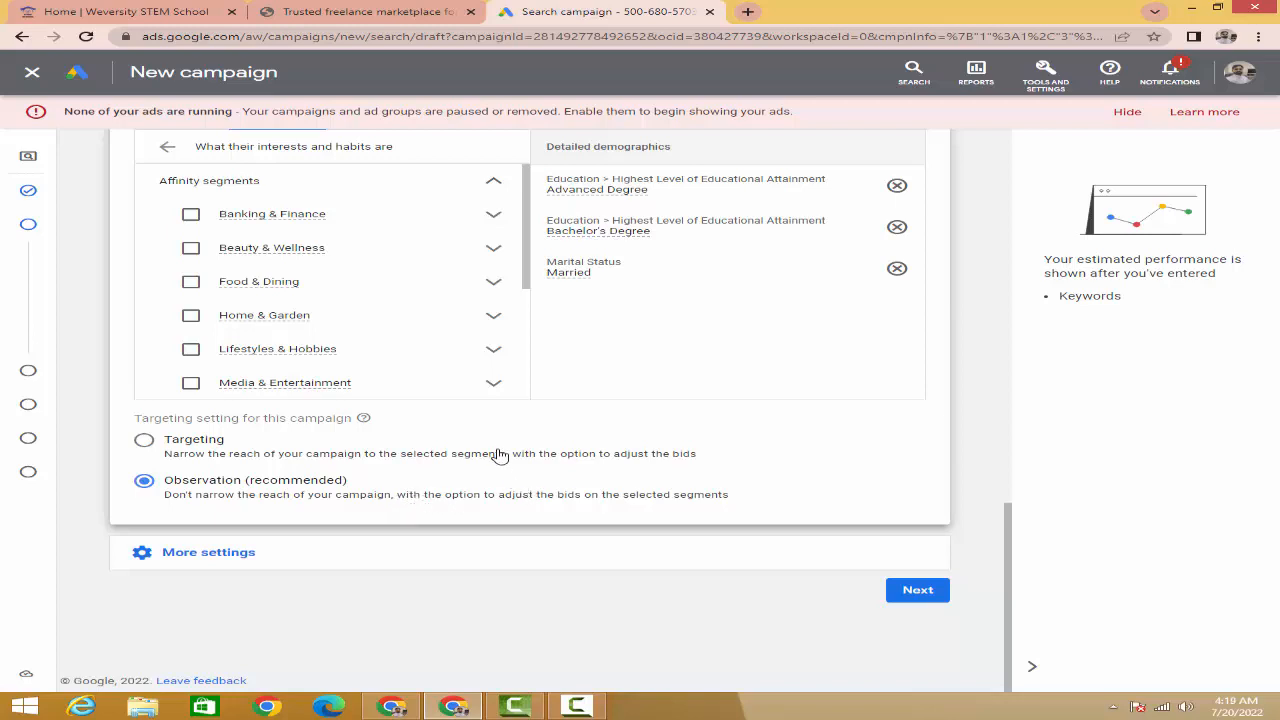
pyautogui.scroll(3, 336, 295)
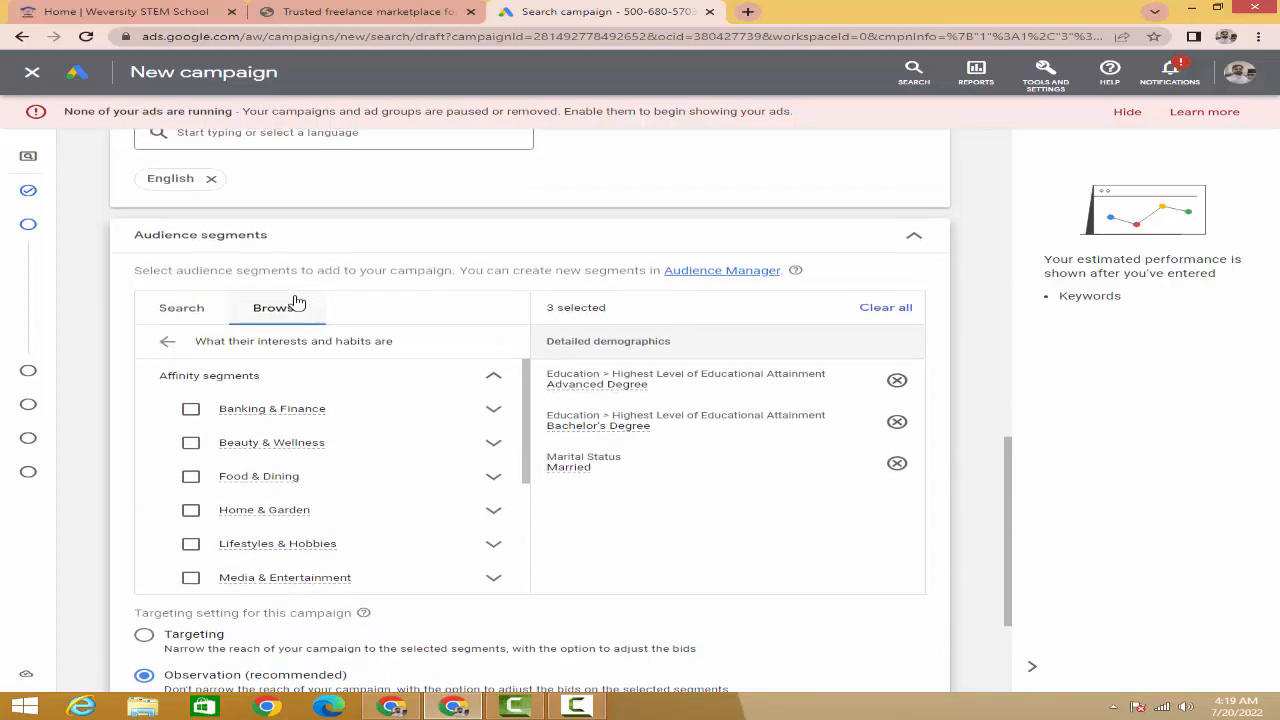
pyautogui.scroll(-1, 556, 430)
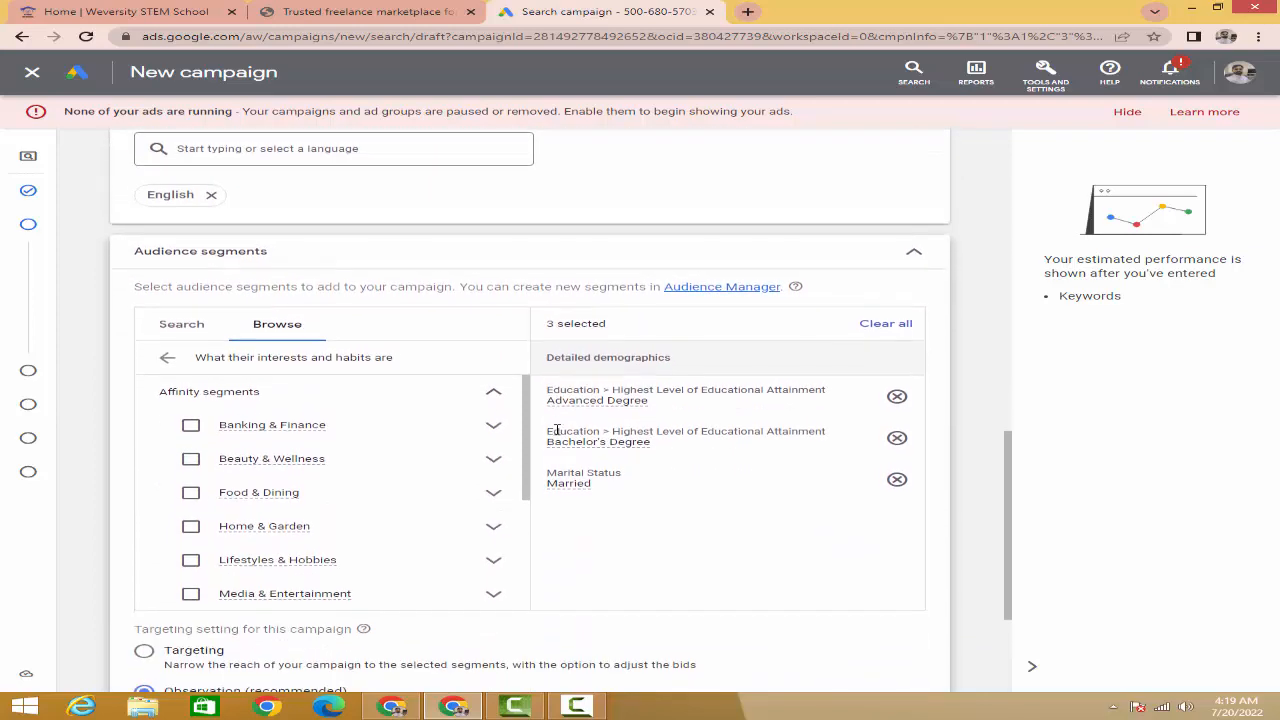
pyautogui.scroll(-2, 698, 400)
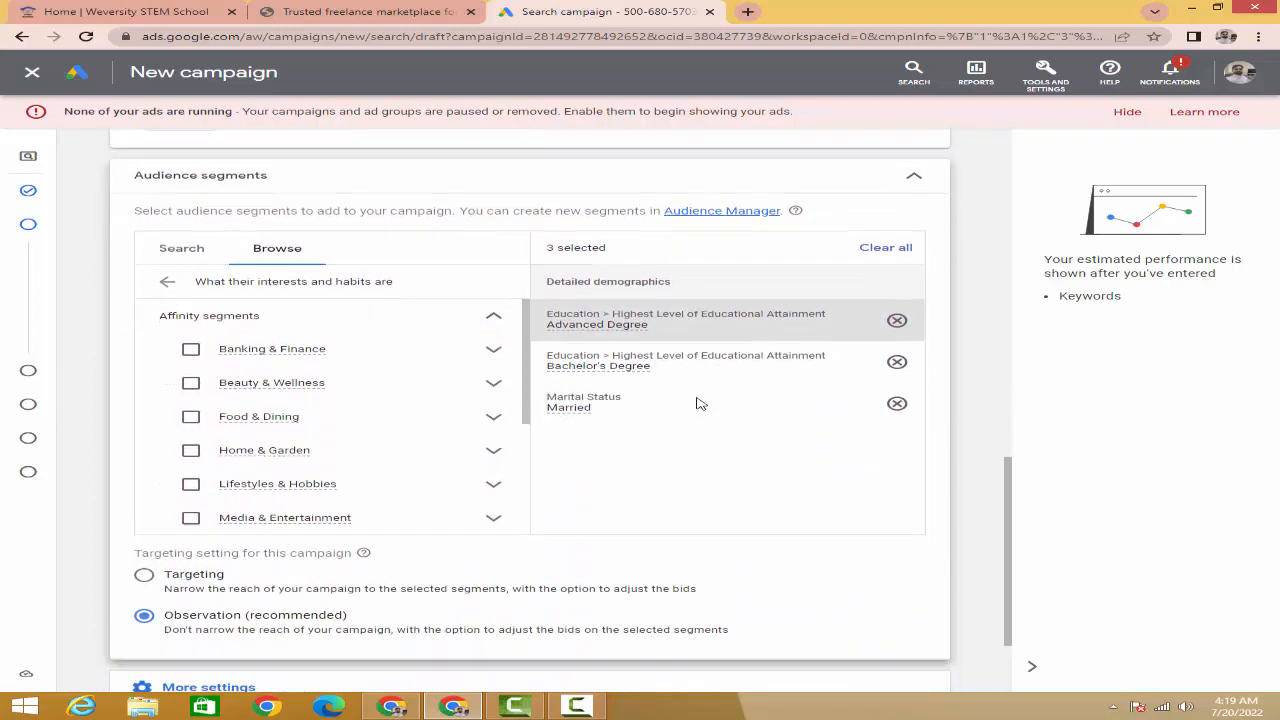
pyautogui.scroll(1, 800, 280)
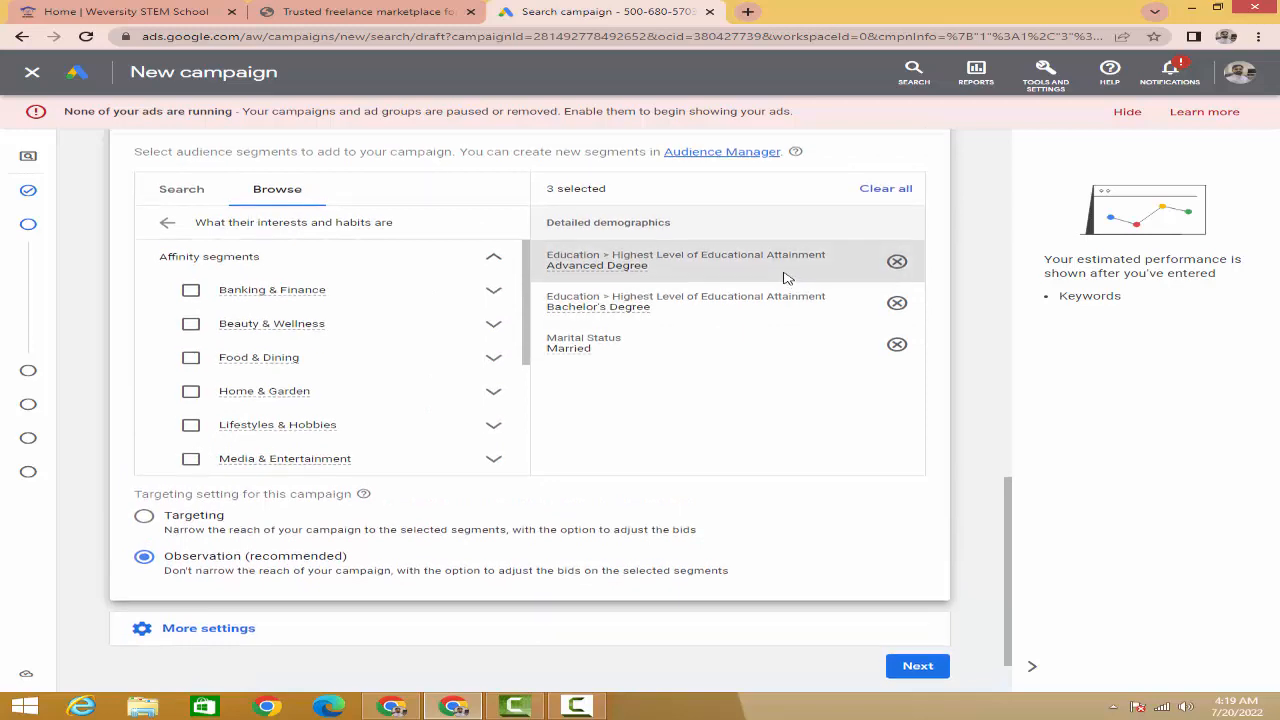
pyautogui.scroll(1, 700, 340)
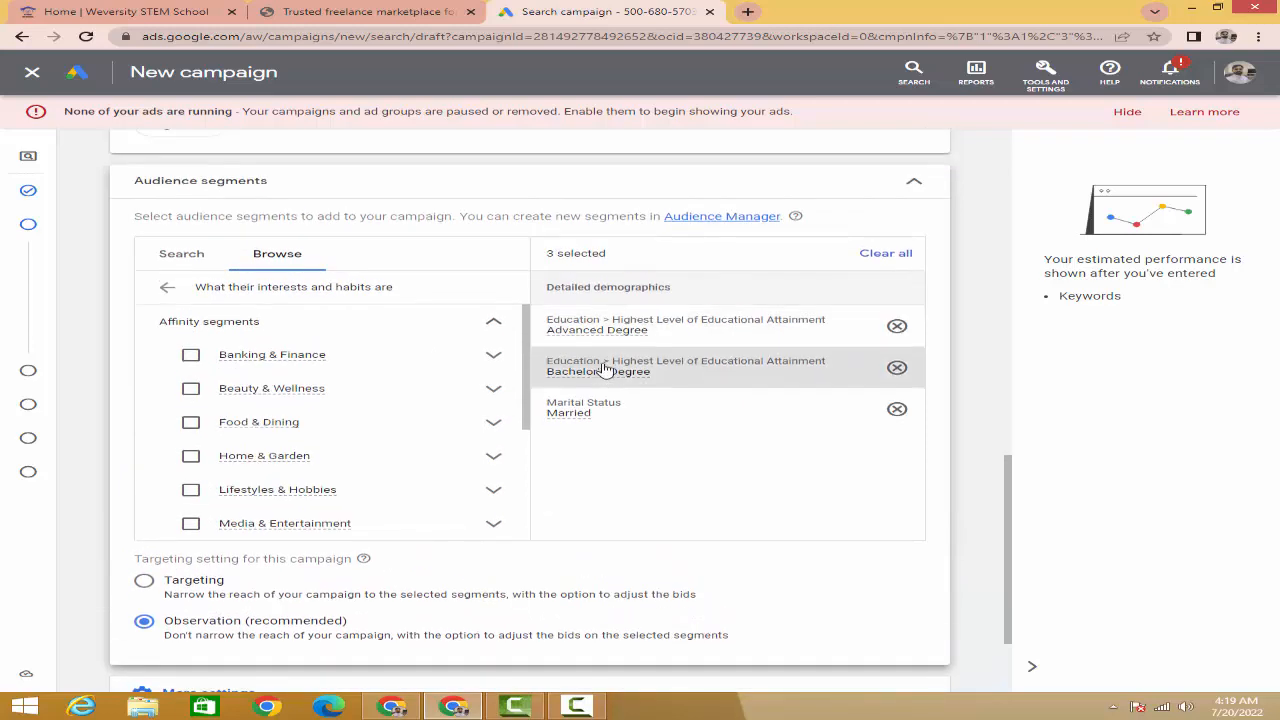
pyautogui.click(913, 188)
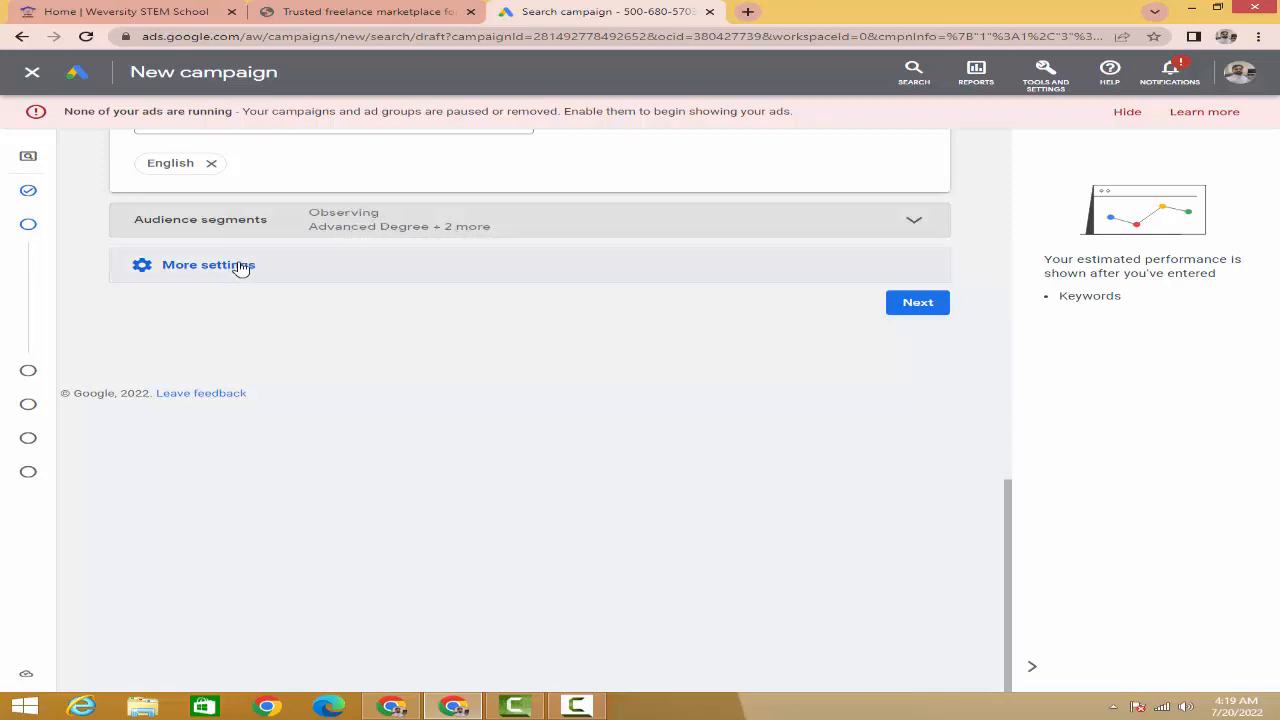
# - Review the campaign settings and expand More settings for rotation, dates, schedule and URL options
pyautogui.scroll(3, 240, 266)
pyautogui.scroll(7, 240, 266)
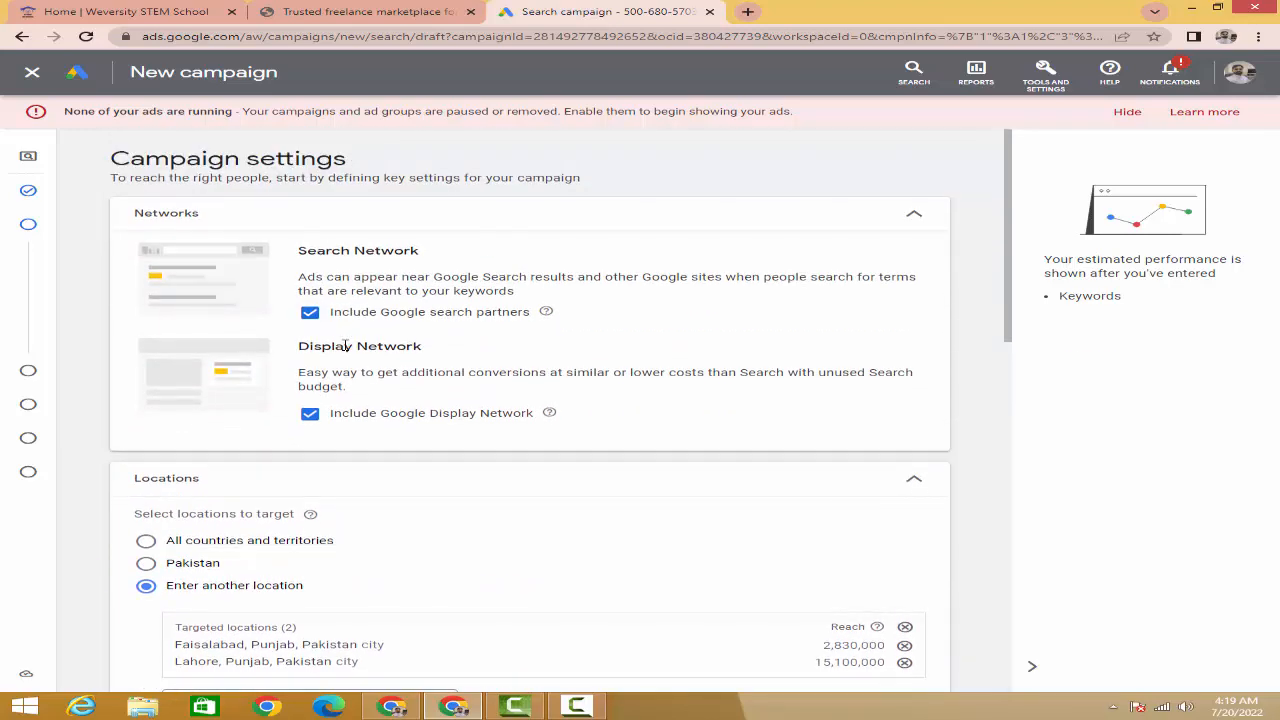
pyautogui.scroll(-4, 345, 345)
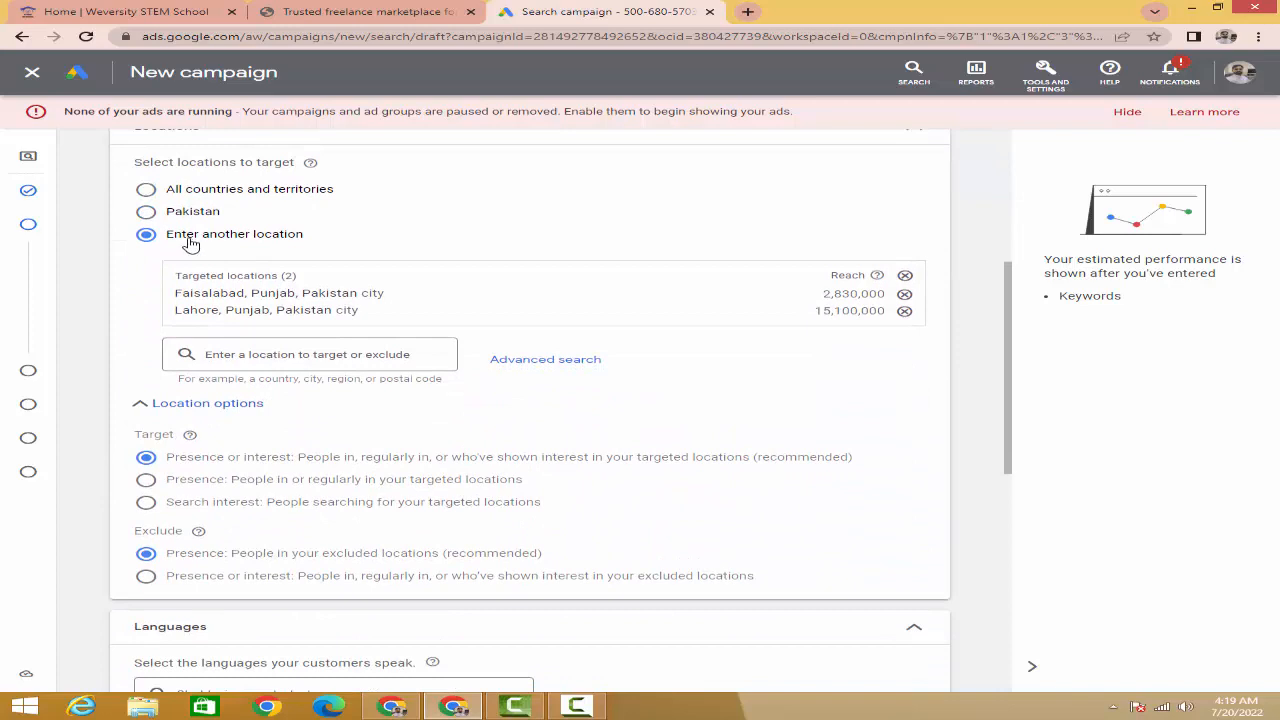
pyautogui.scroll(-2, 263, 349)
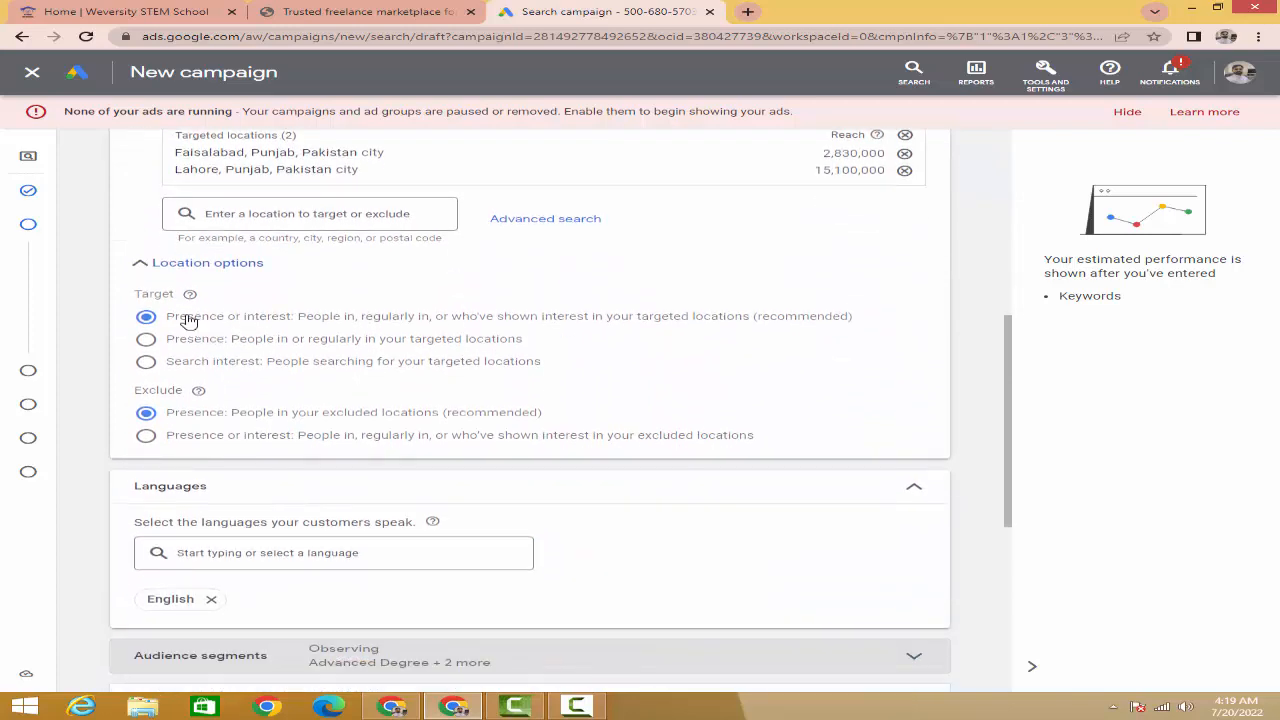
pyautogui.scroll(-2, 243, 335)
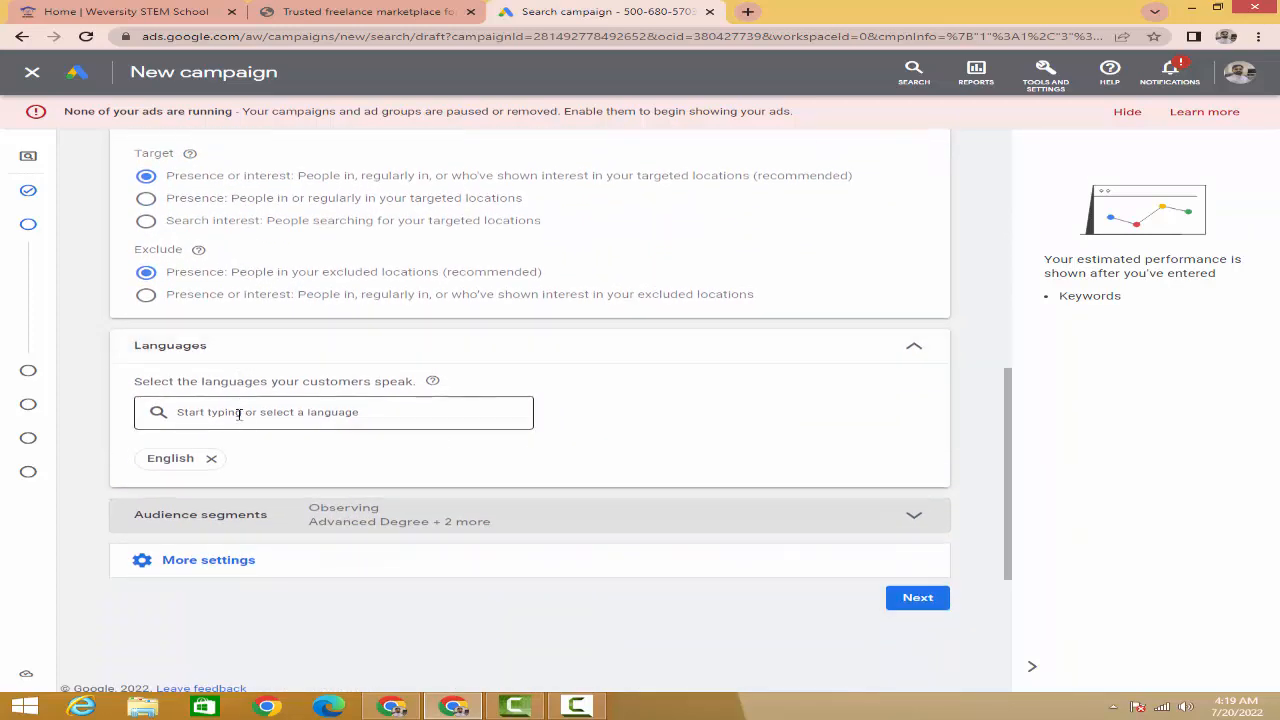
pyautogui.scroll(-2, 248, 415)
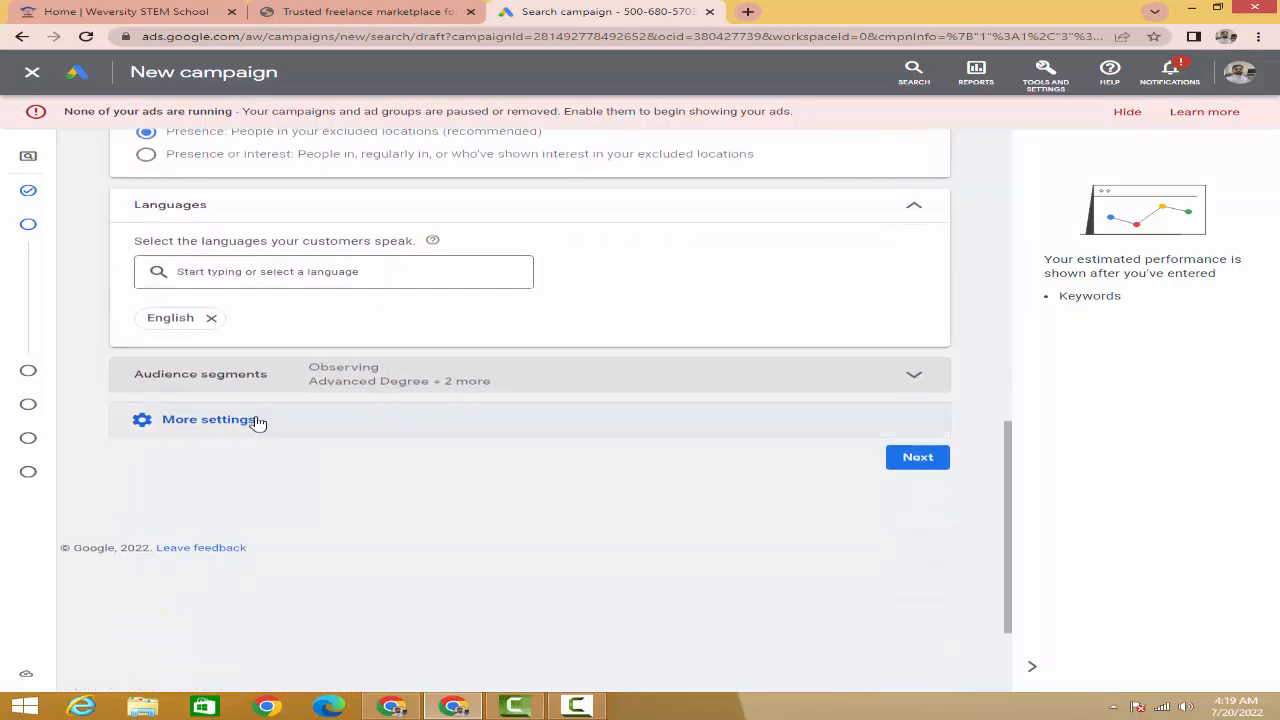
pyautogui.click(202, 426)
# - Open Ad rotation, leaving 'Optimize: Prefer best performing ads' selected
pyautogui.scroll(-2, 202, 426)
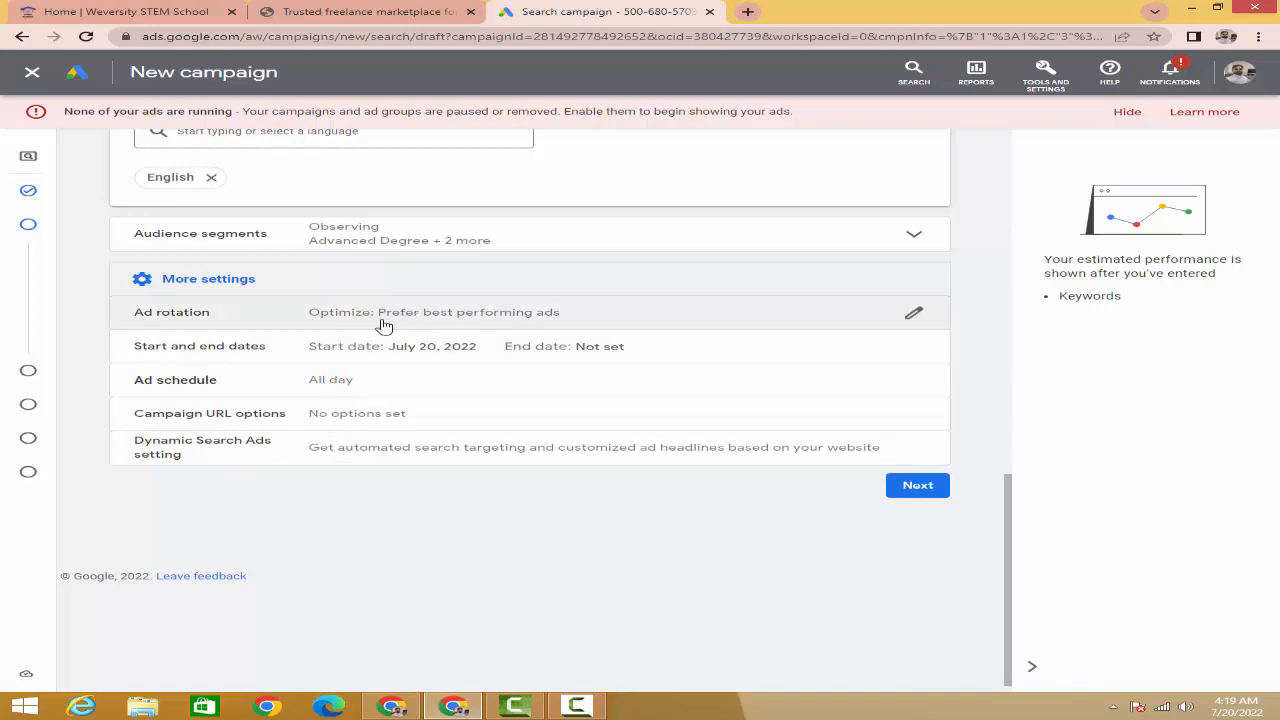
pyautogui.click(605, 317)
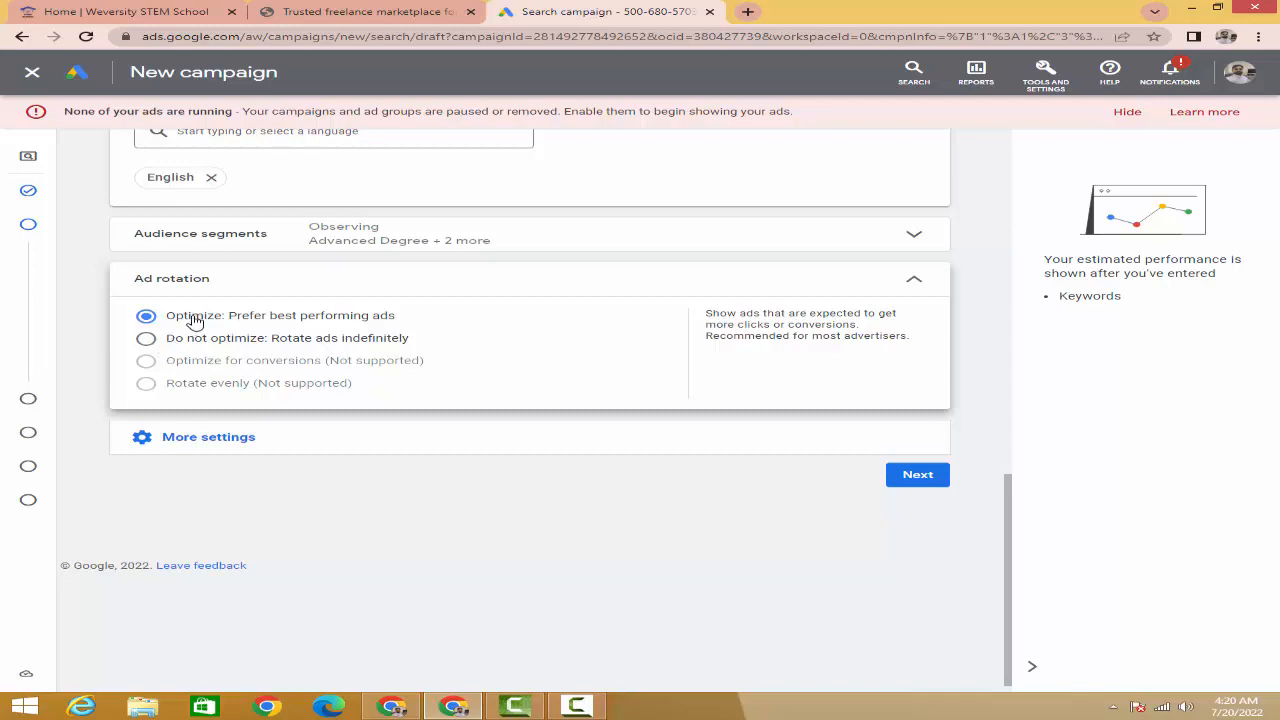
# - Give the campaign an end date of July 31, 2022, keeping the July 20, 2022 start
pyautogui.click(916, 286)
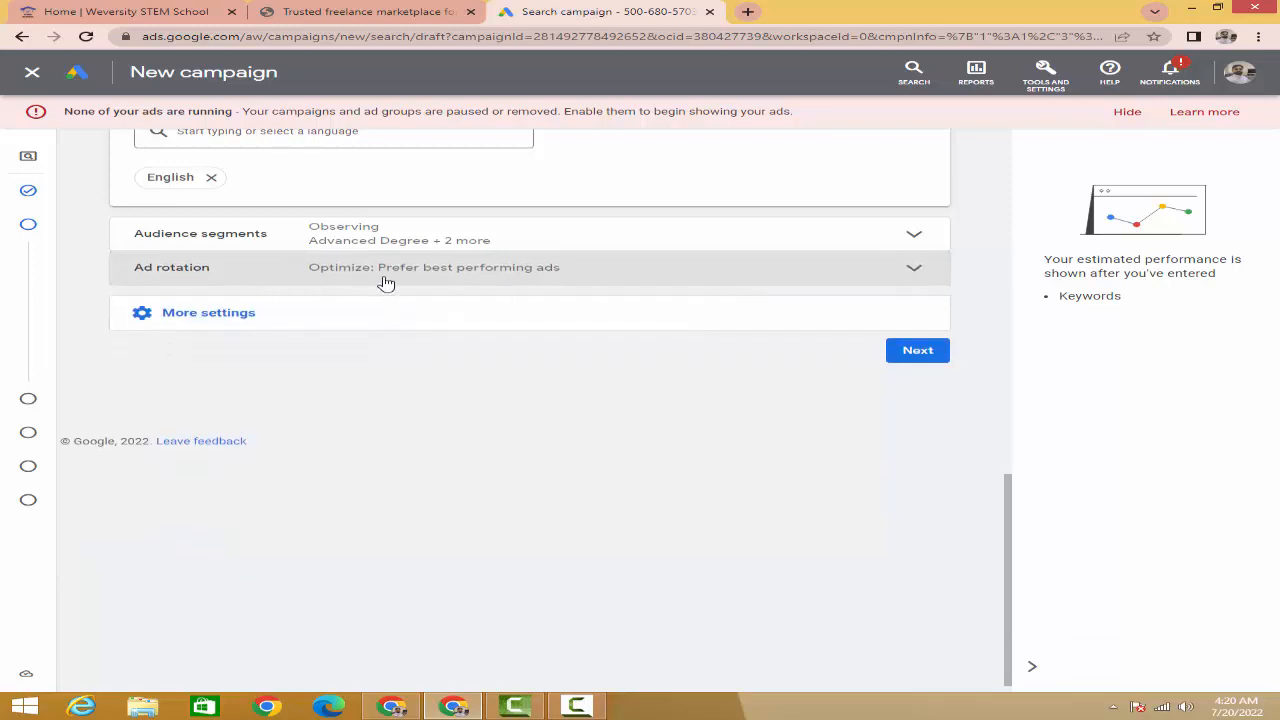
pyautogui.click(246, 316)
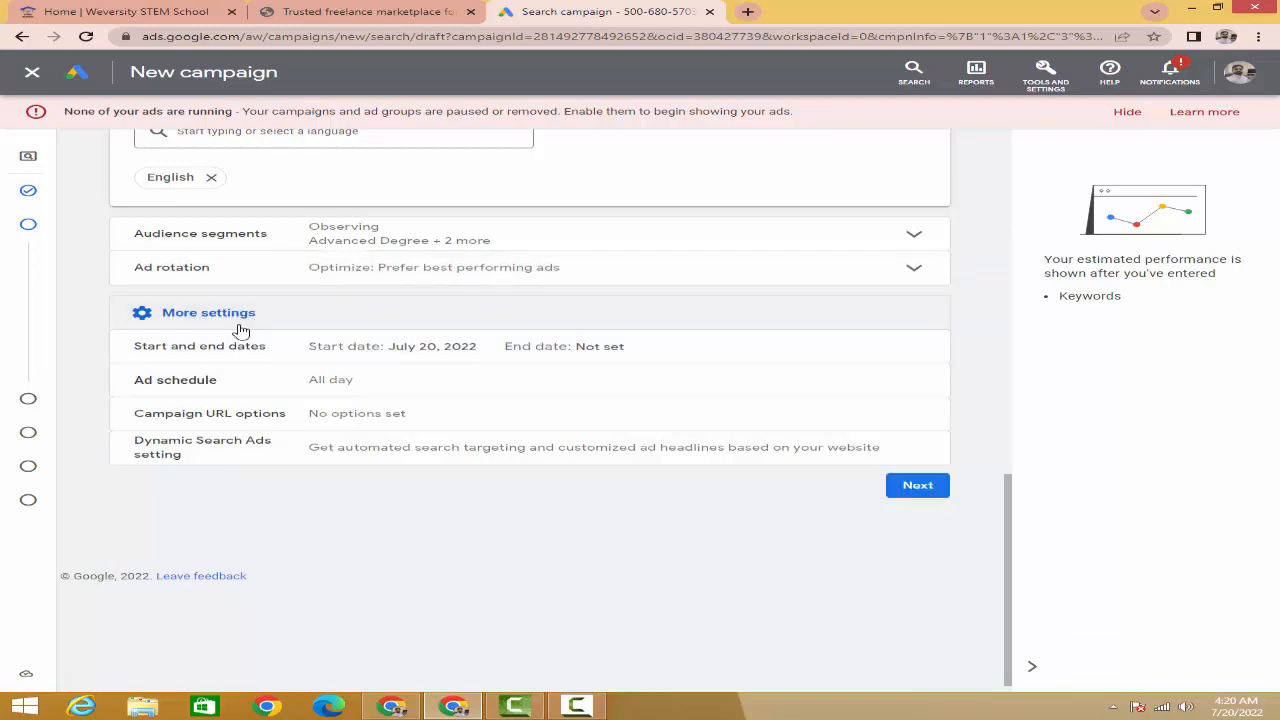
pyautogui.click(378, 348)
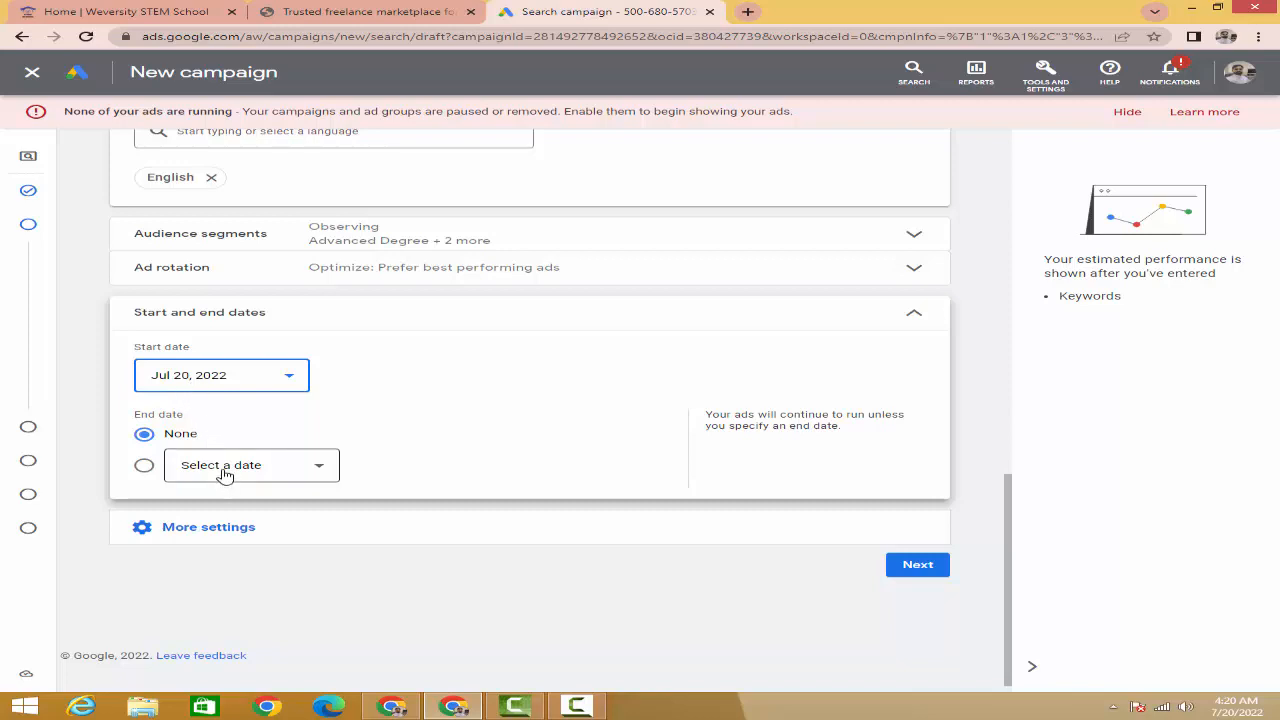
pyautogui.click(141, 469)
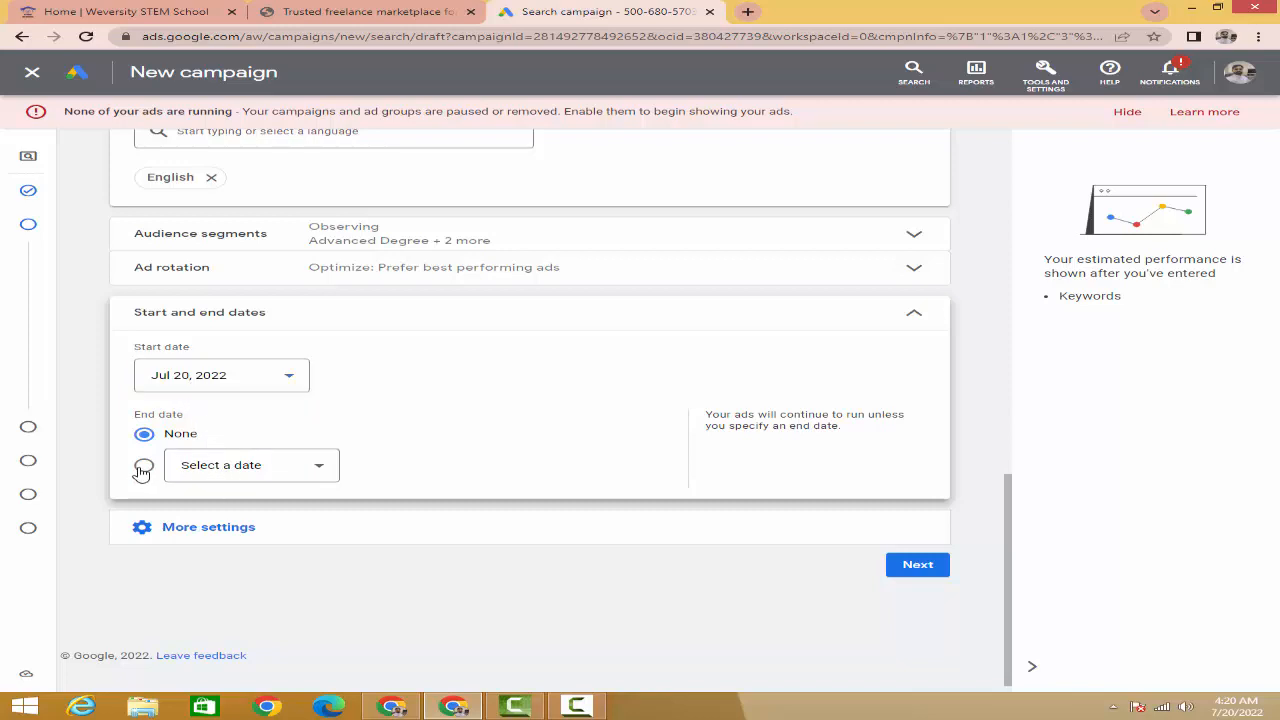
pyautogui.click(222, 467)
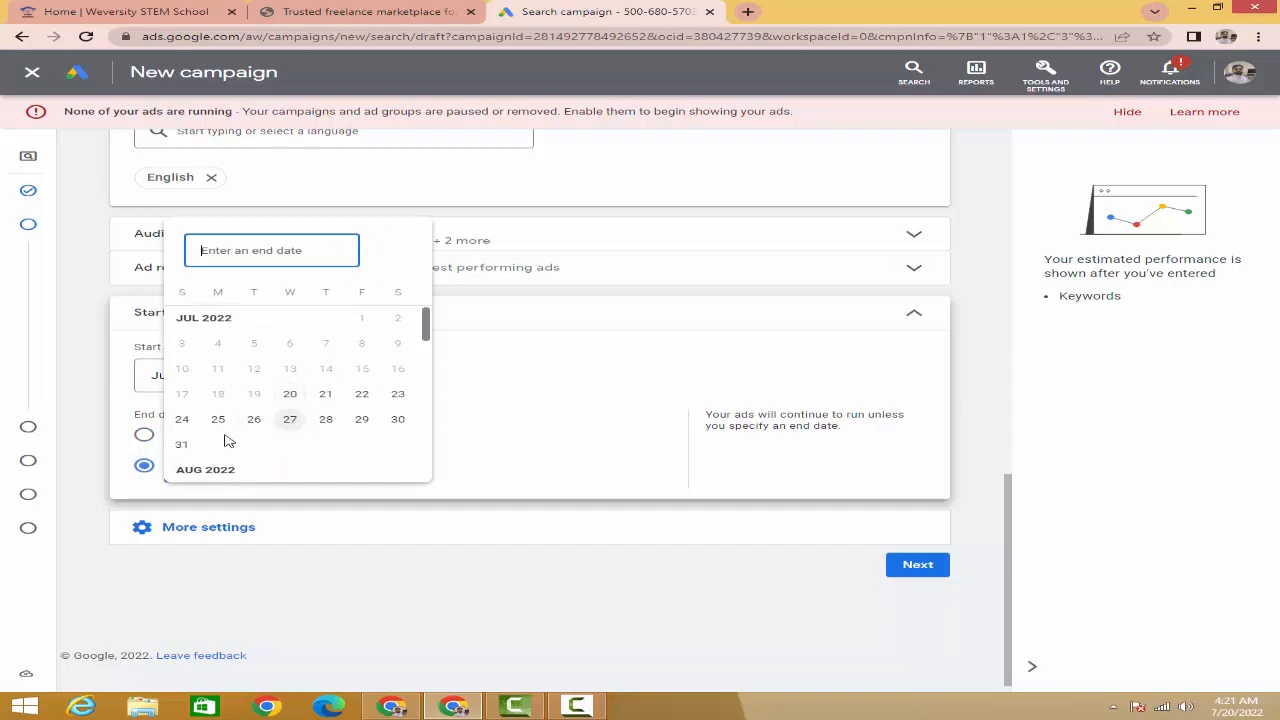
pyautogui.click(181, 444)
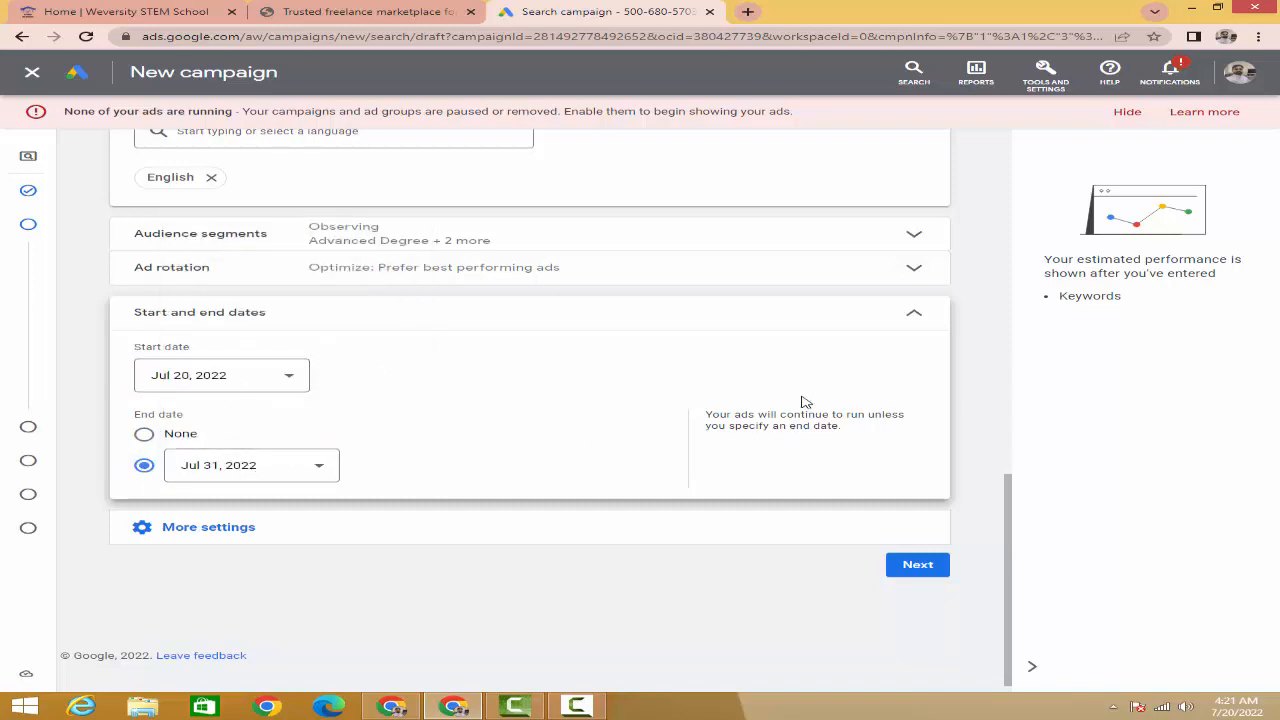
pyautogui.click(914, 317)
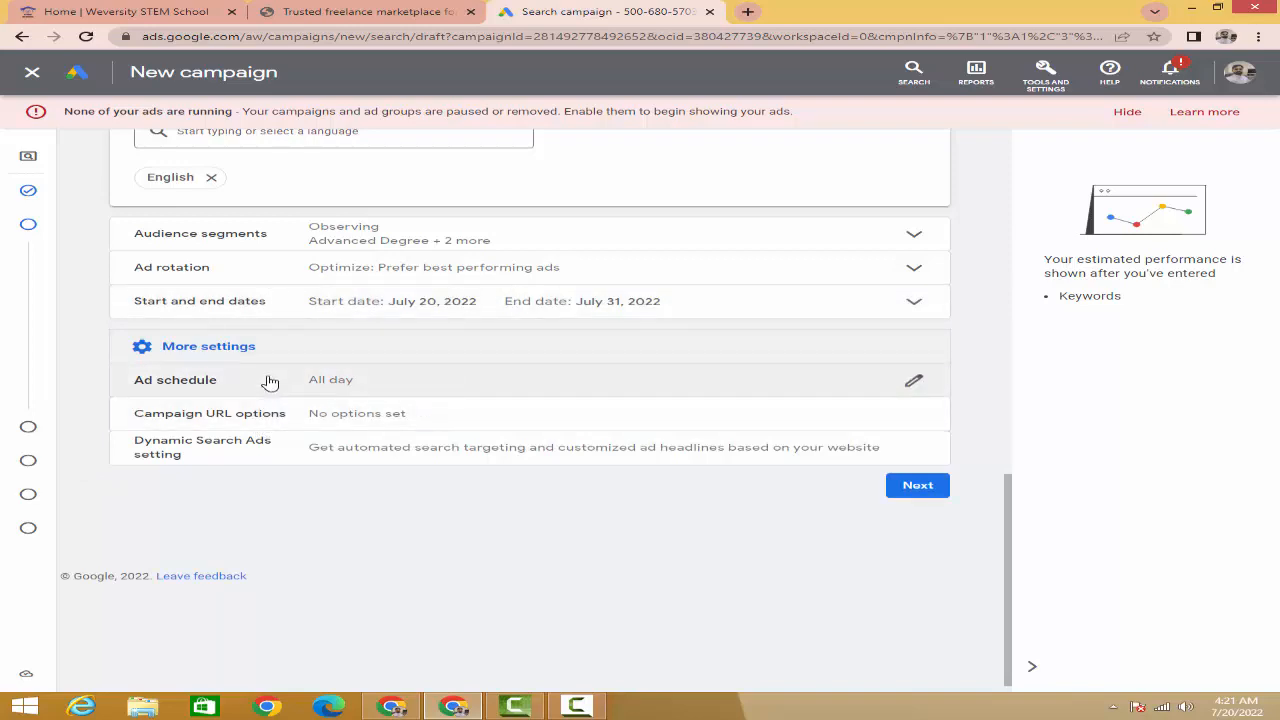
pyautogui.click(380, 380)
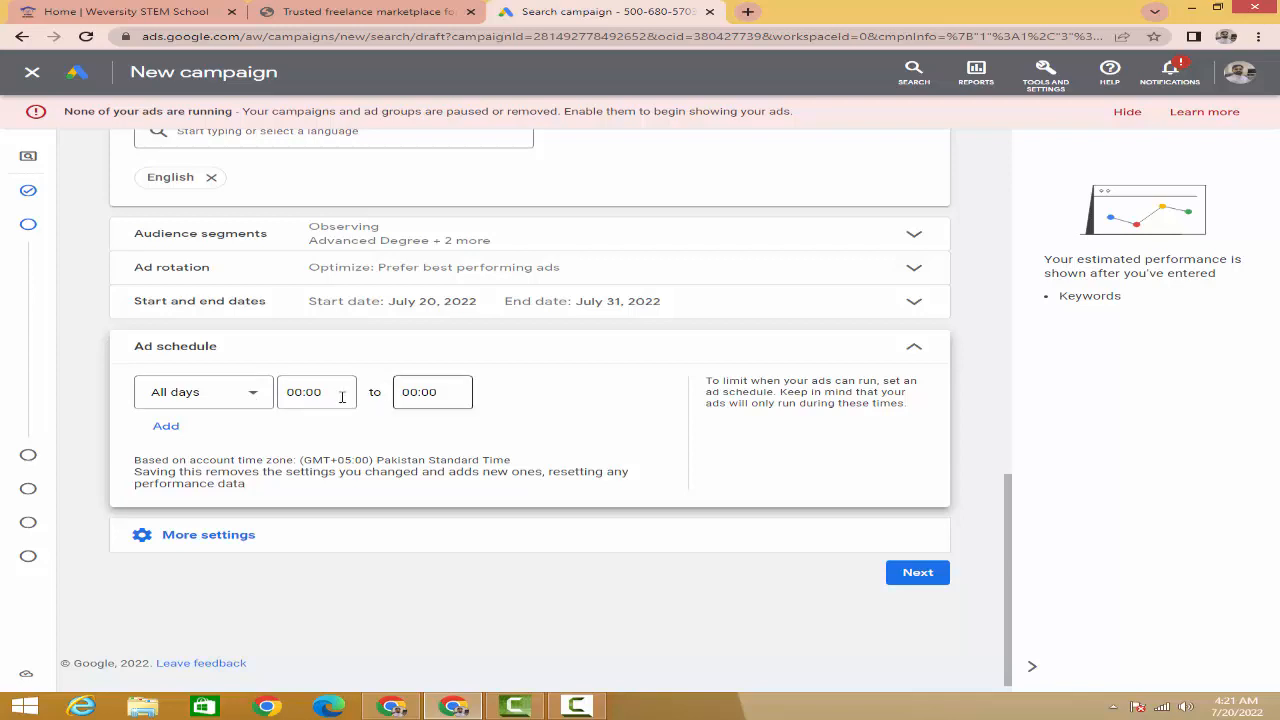
pyautogui.click(237, 394)
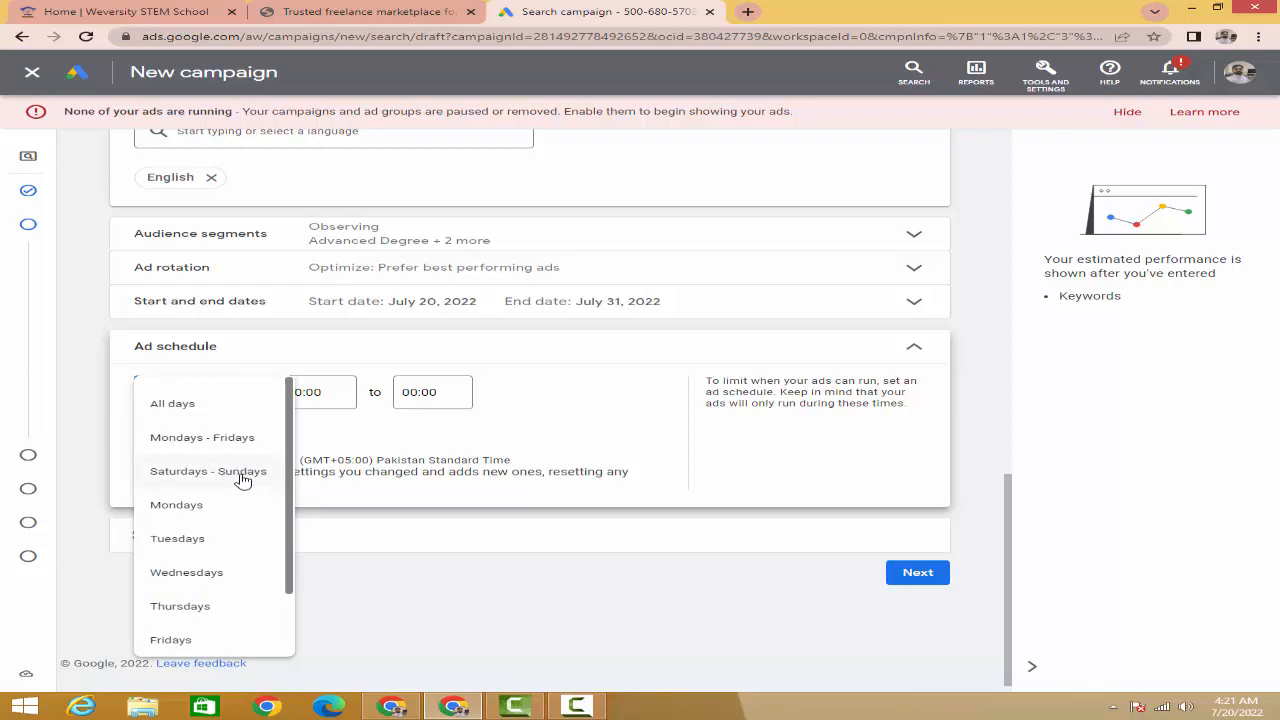
pyautogui.click(204, 506)
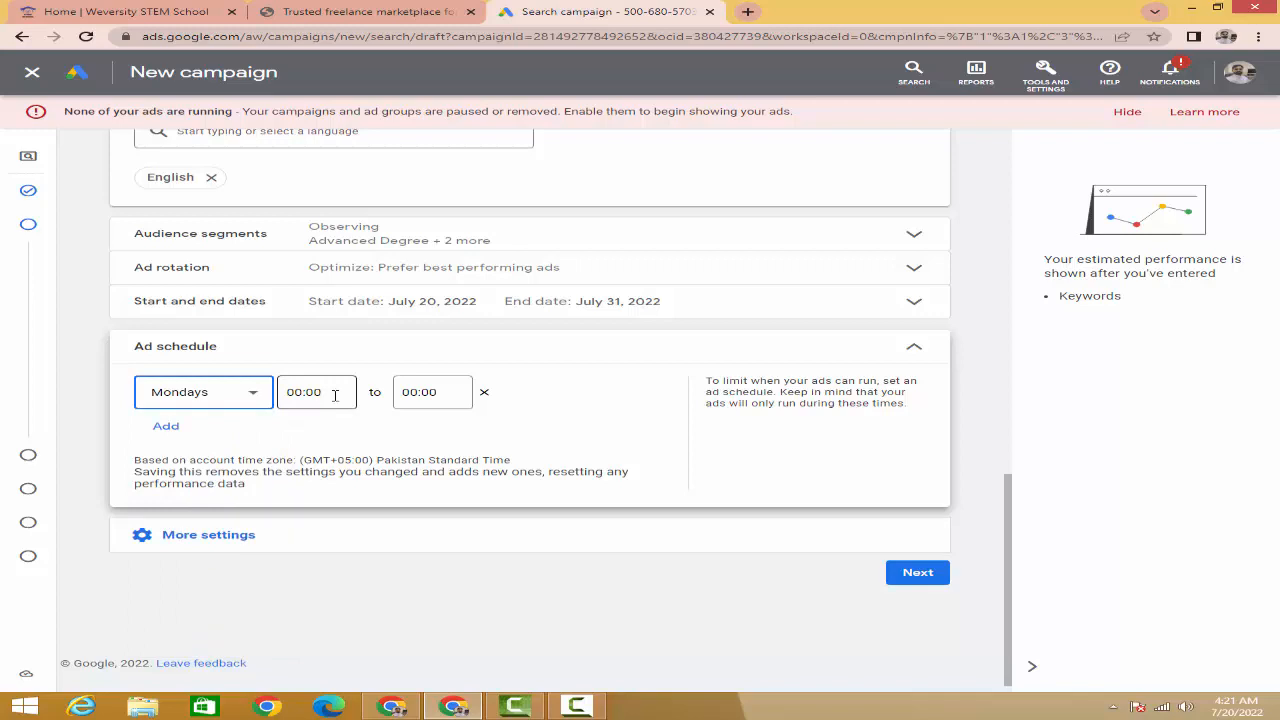
pyautogui.click(170, 429)
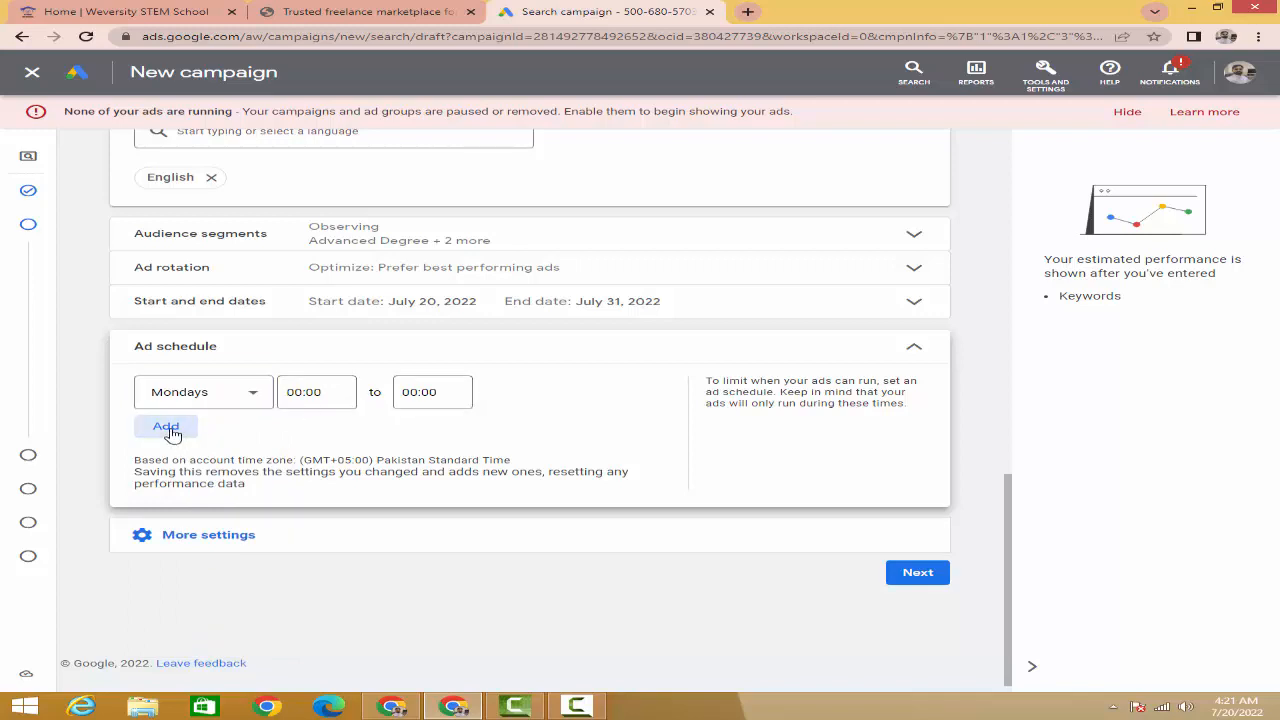
pyautogui.click(192, 440)
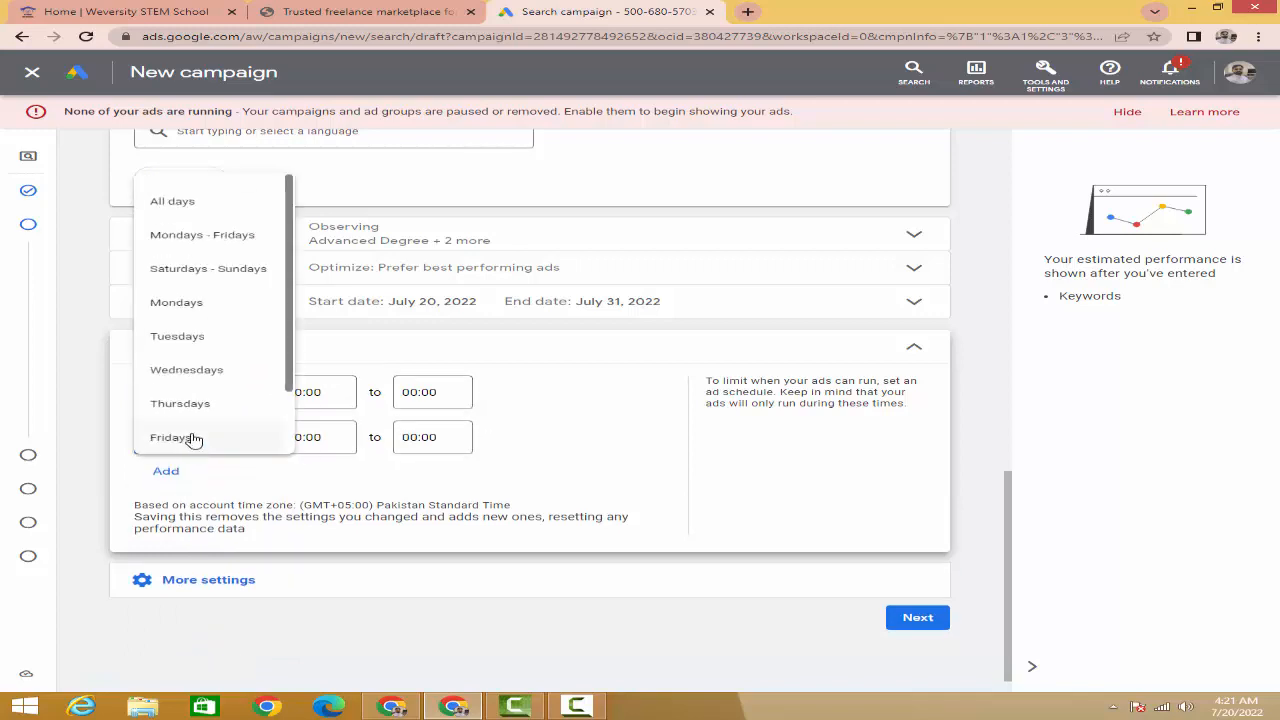
pyautogui.click(192, 338)
pyautogui.click(311, 437)
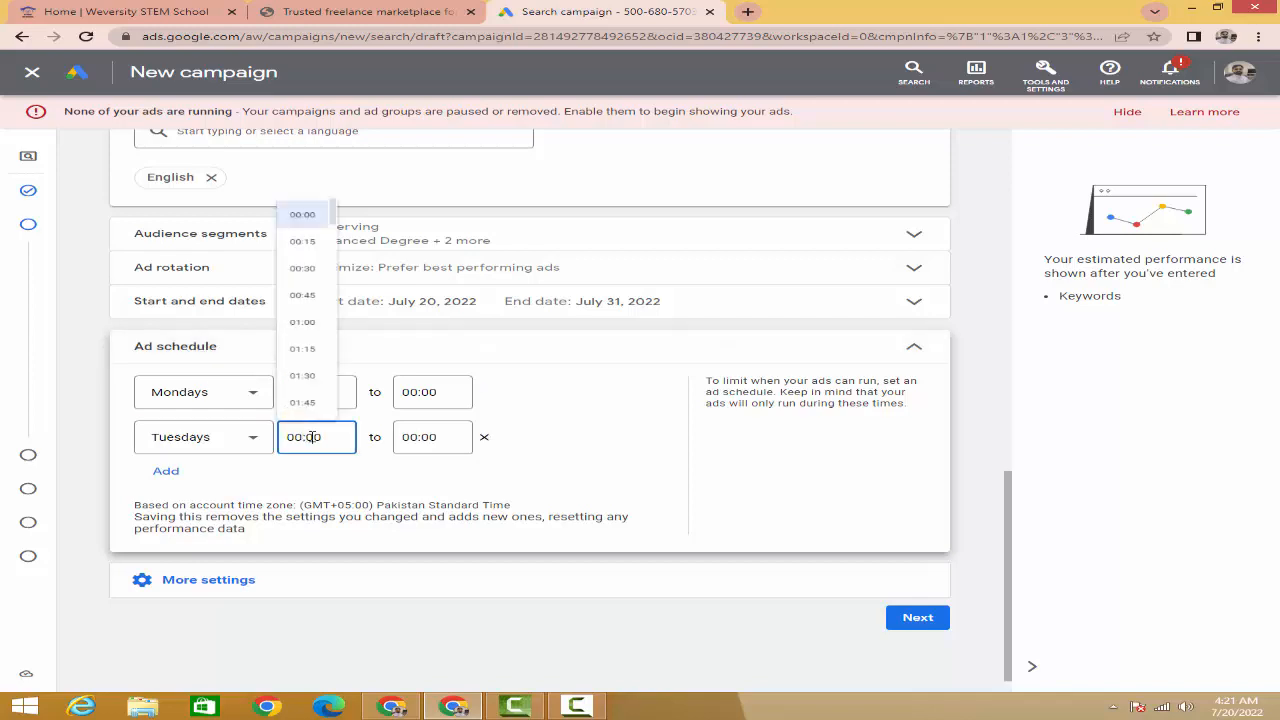
pyautogui.scroll(-5, 312, 260)
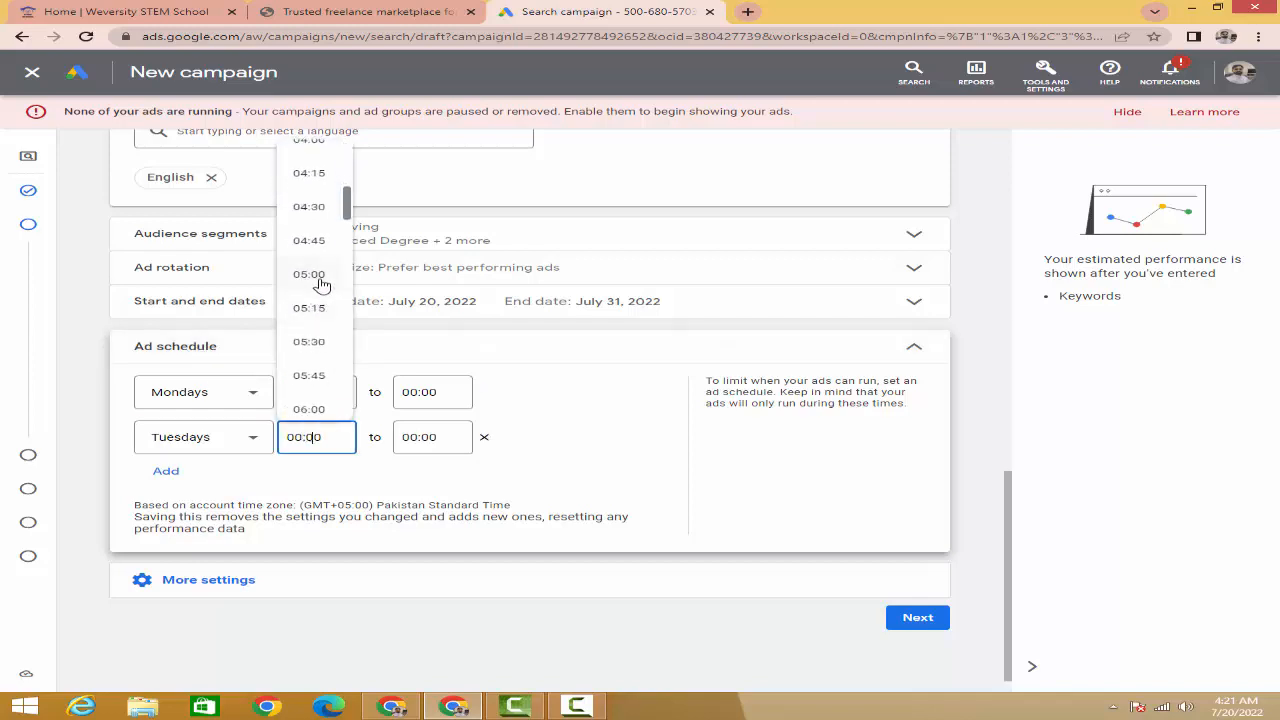
pyautogui.click(320, 285)
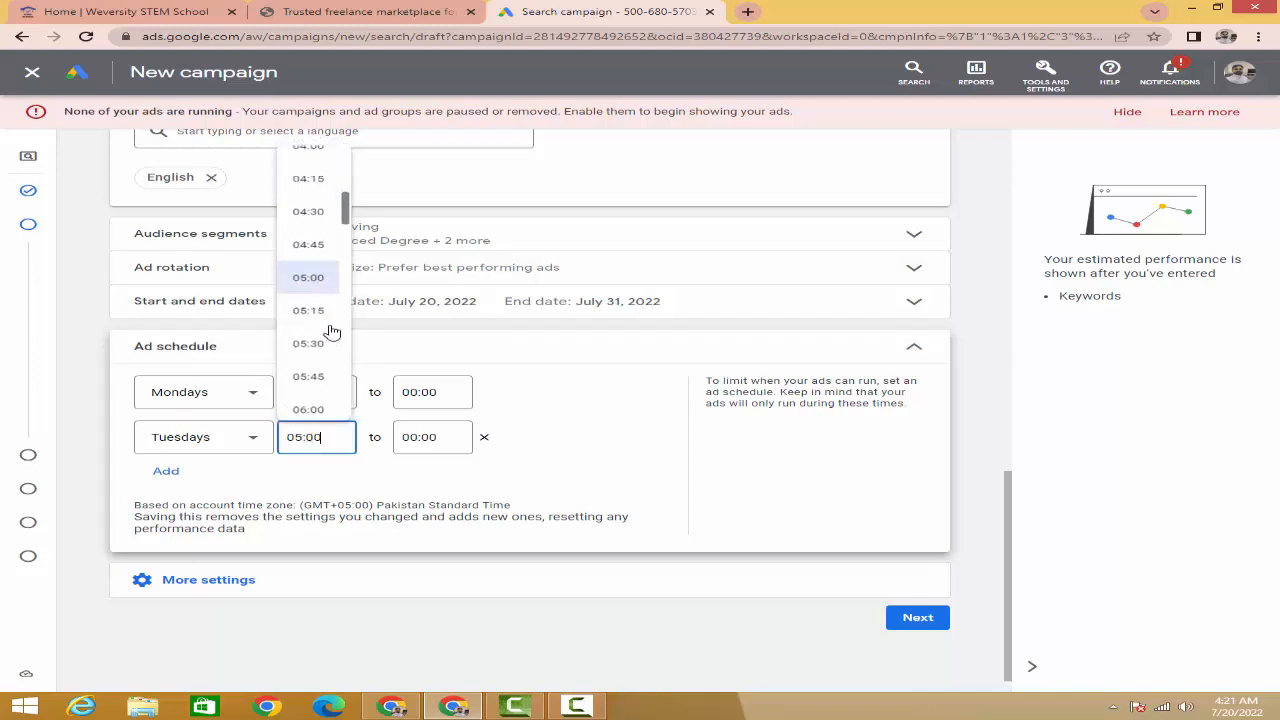
pyautogui.click(420, 437)
pyautogui.scroll(-12, 438, 348)
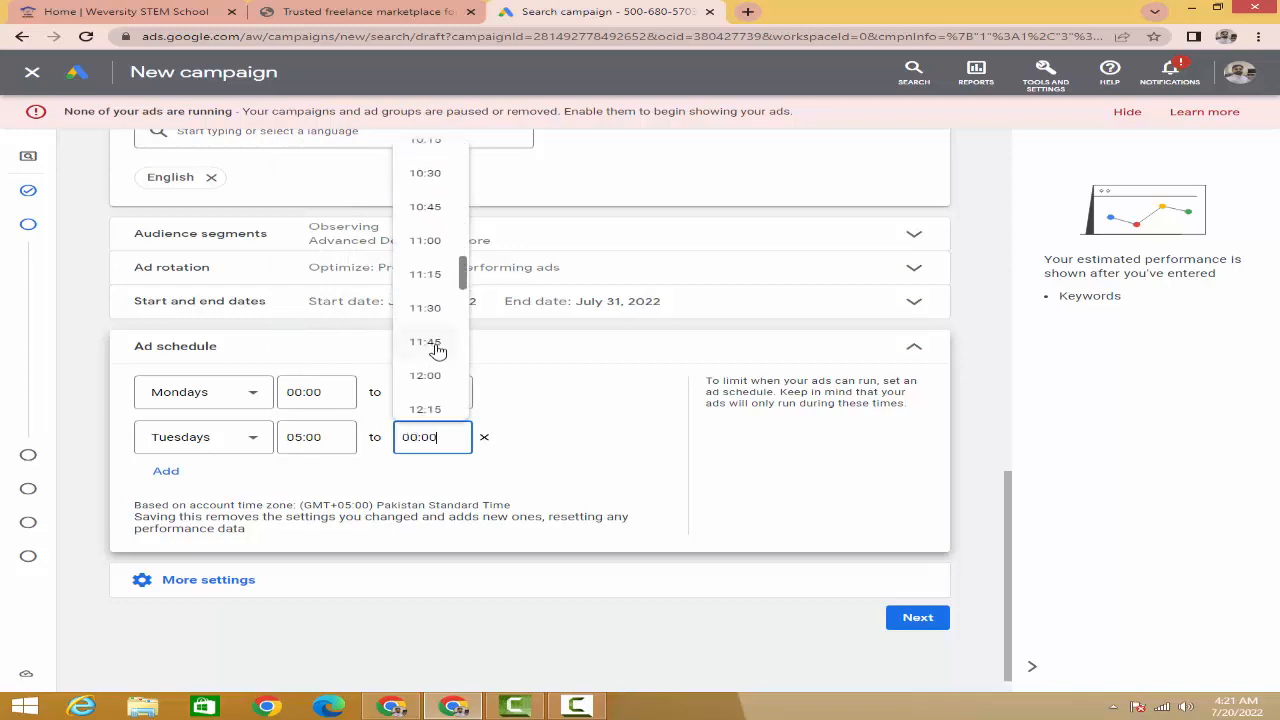
pyautogui.click(432, 375)
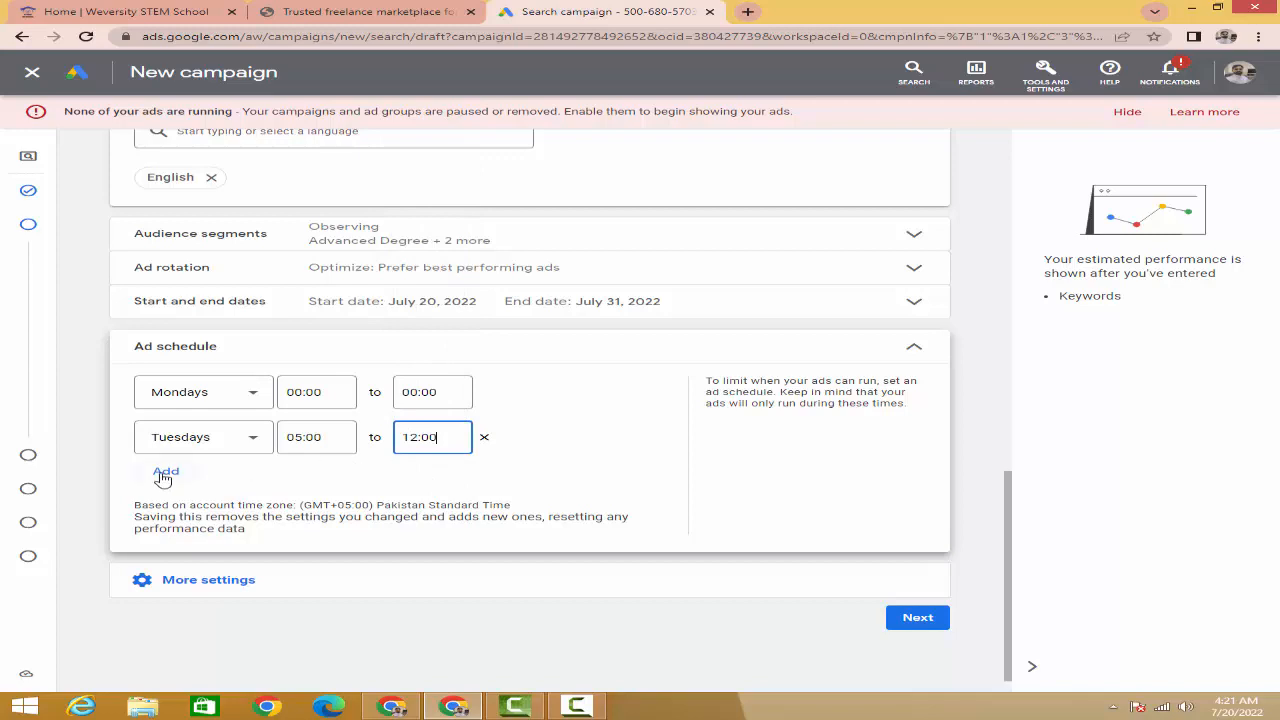
pyautogui.click(164, 474)
pyautogui.click(199, 486)
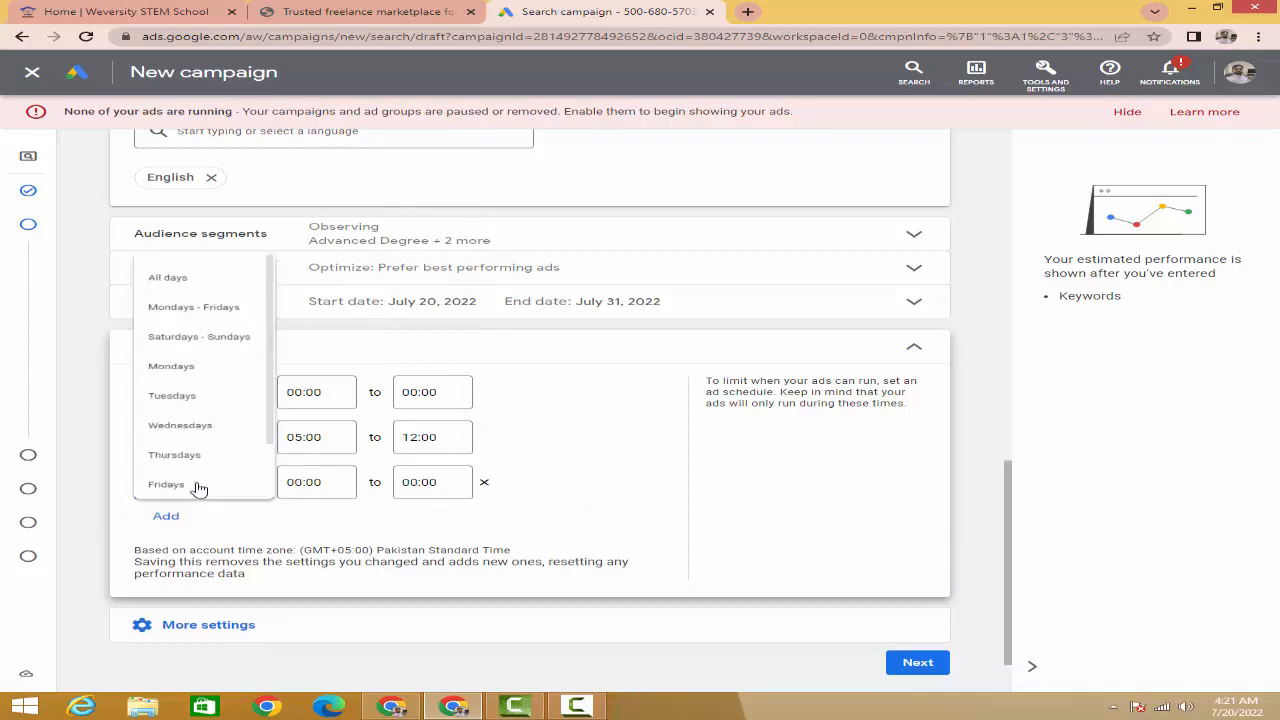
pyautogui.click(194, 422)
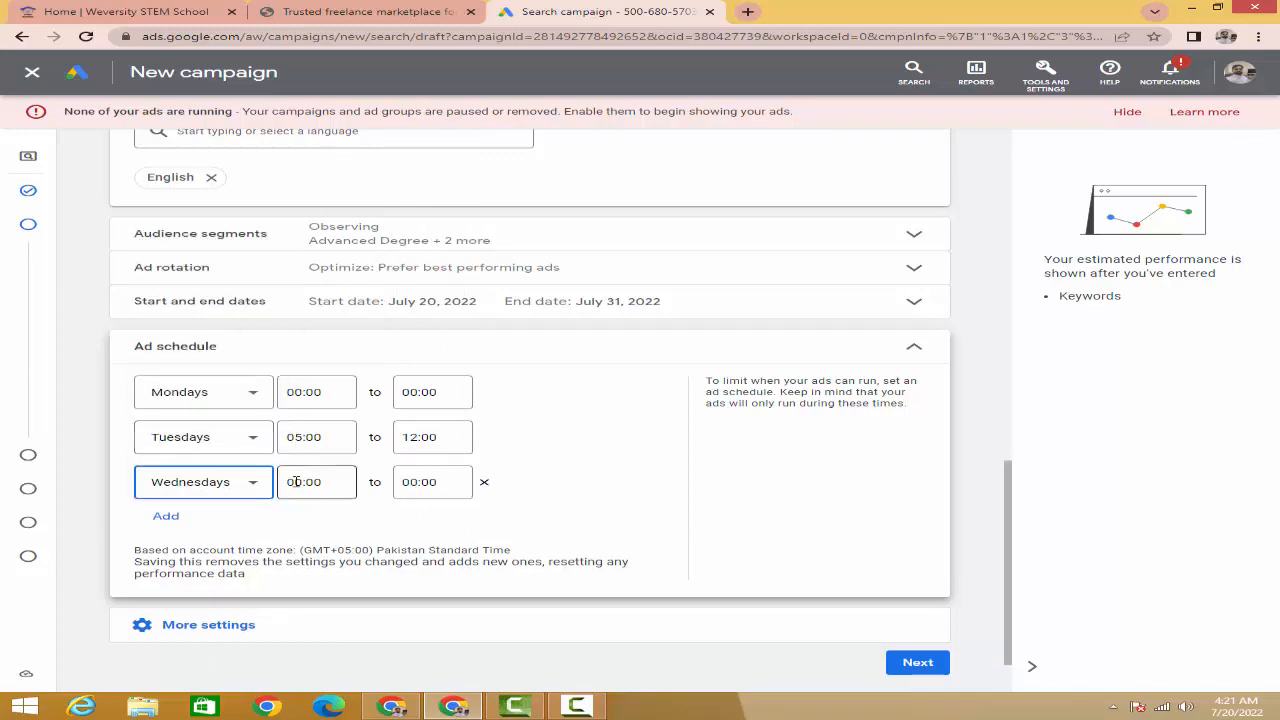
pyautogui.click(296, 482)
pyautogui.scroll(-15, 323, 372)
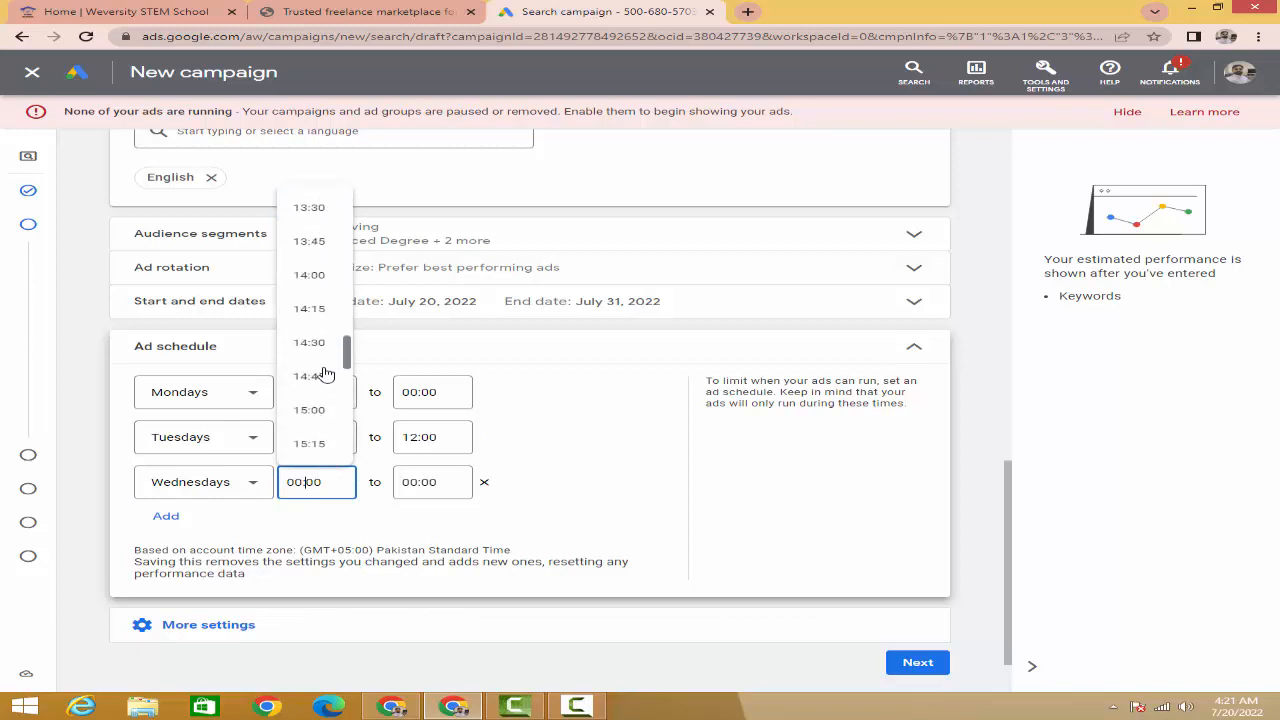
pyautogui.scroll(-3, 323, 372)
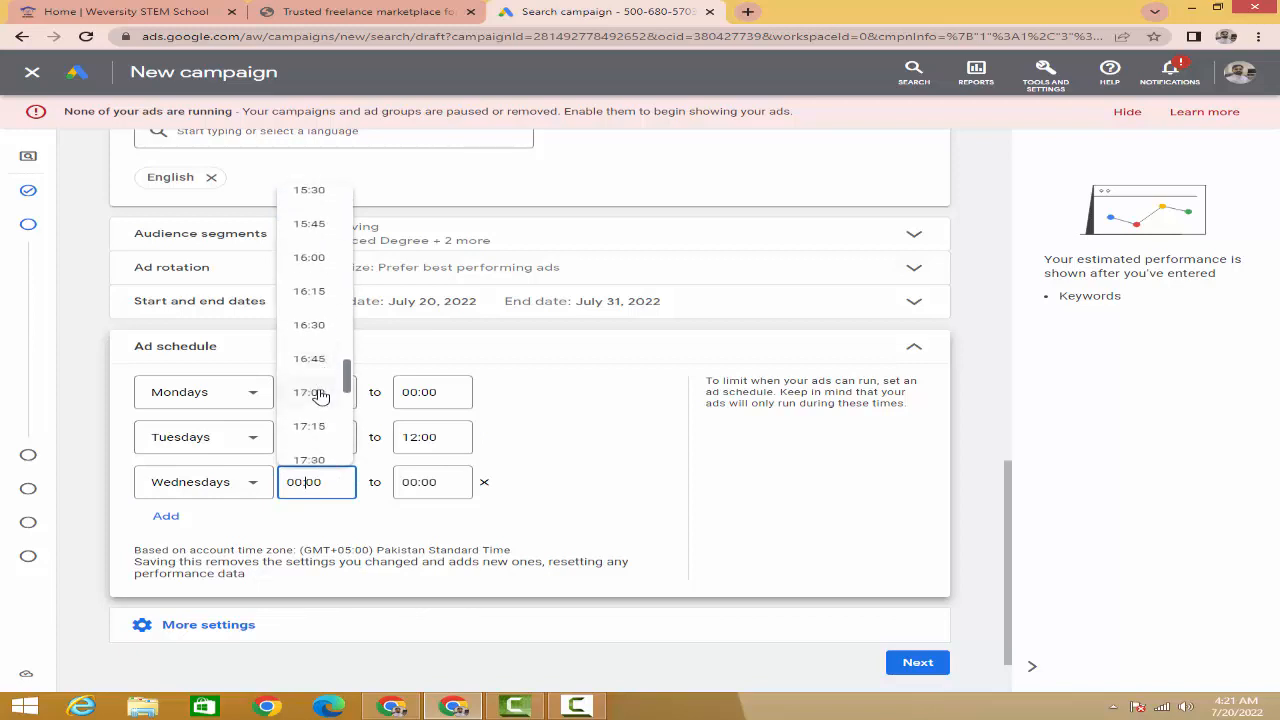
pyautogui.click(318, 393)
pyautogui.click(409, 482)
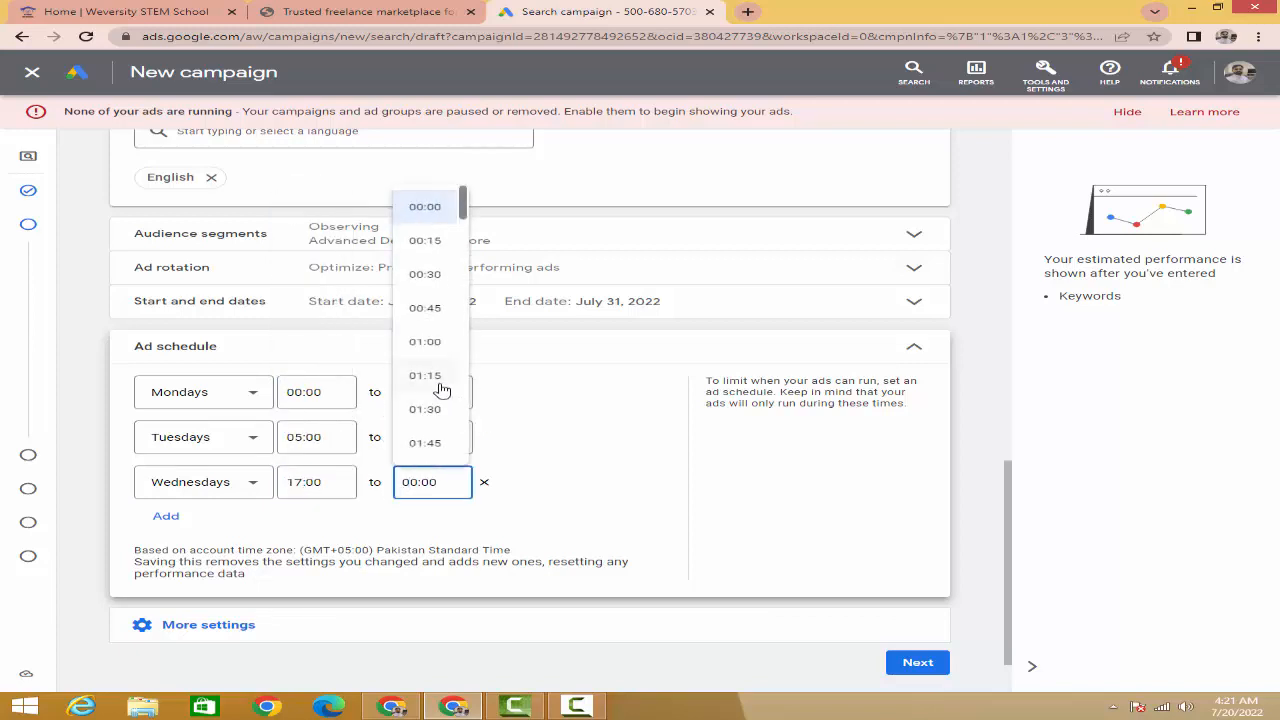
pyautogui.scroll(-20, 441, 389)
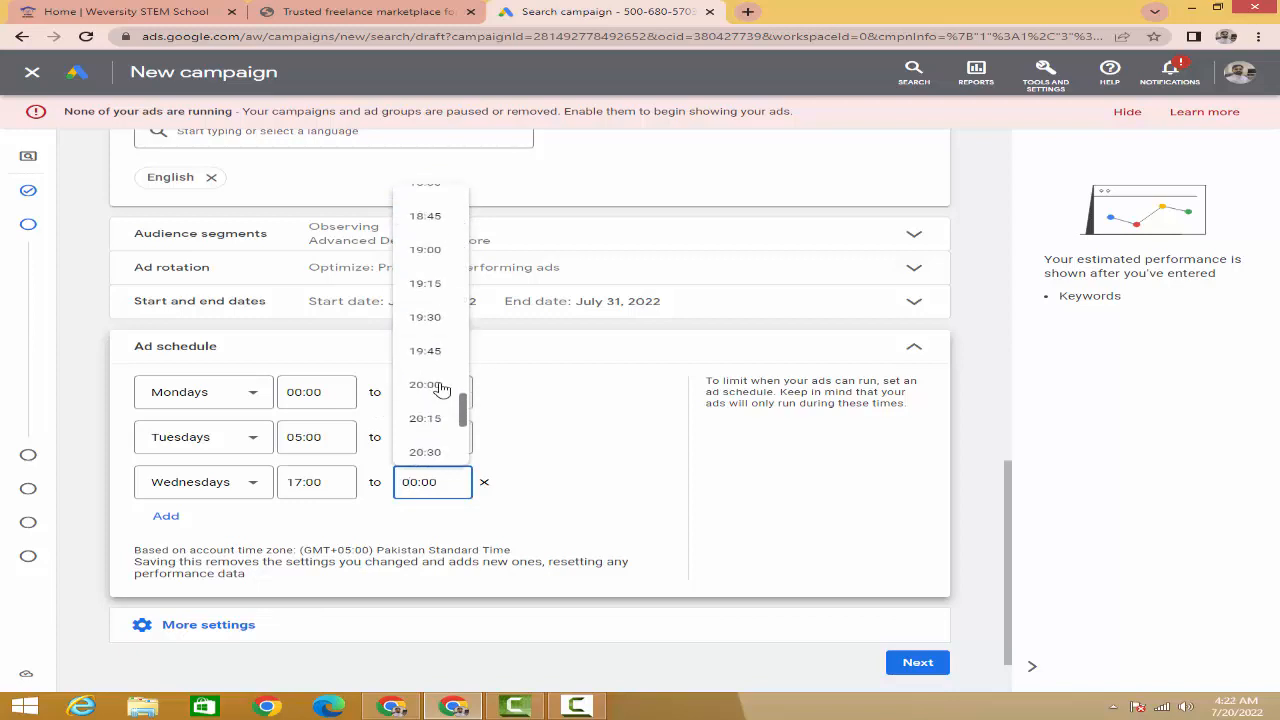
pyautogui.scroll(-3, 441, 389)
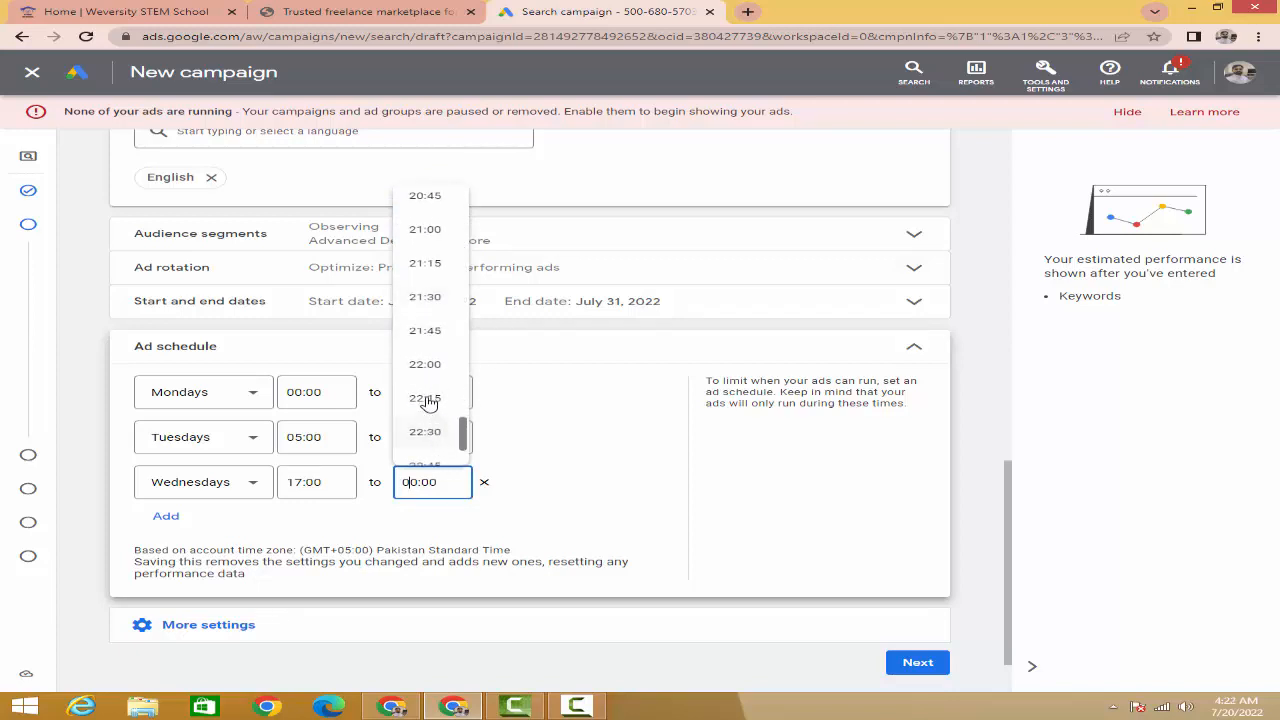
pyautogui.click(424, 366)
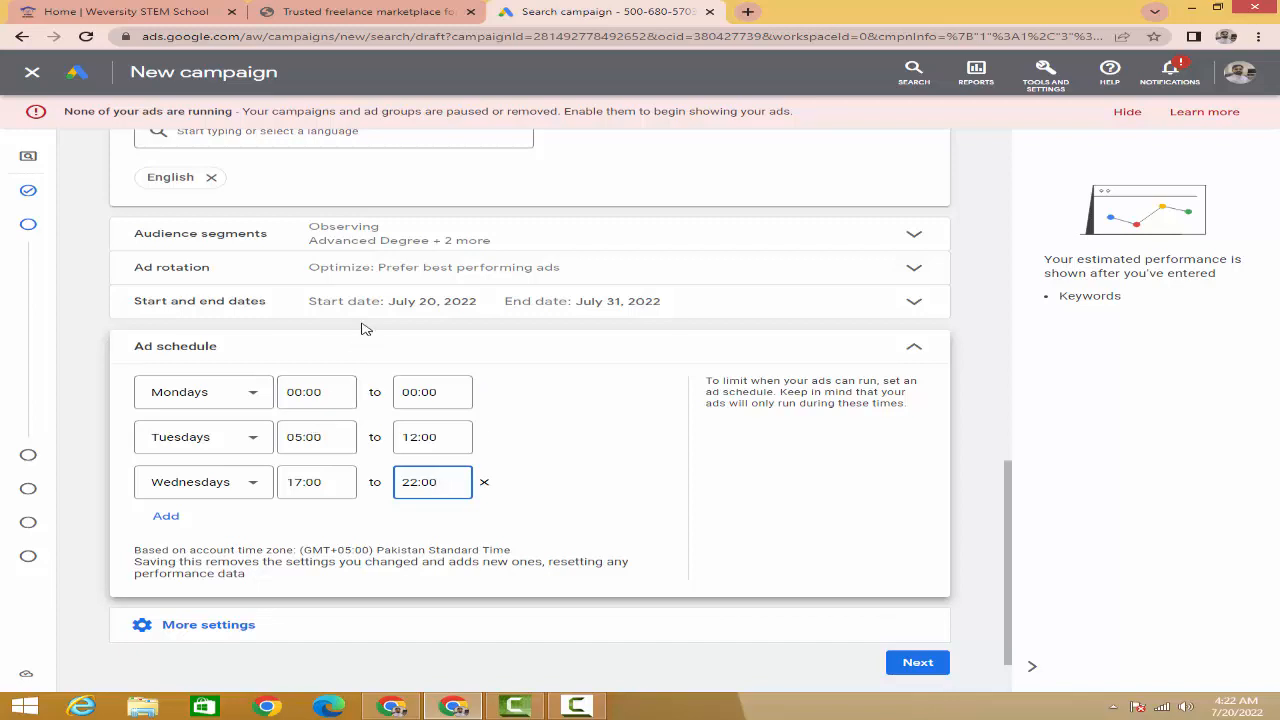
pyautogui.click(486, 483)
pyautogui.click(486, 440)
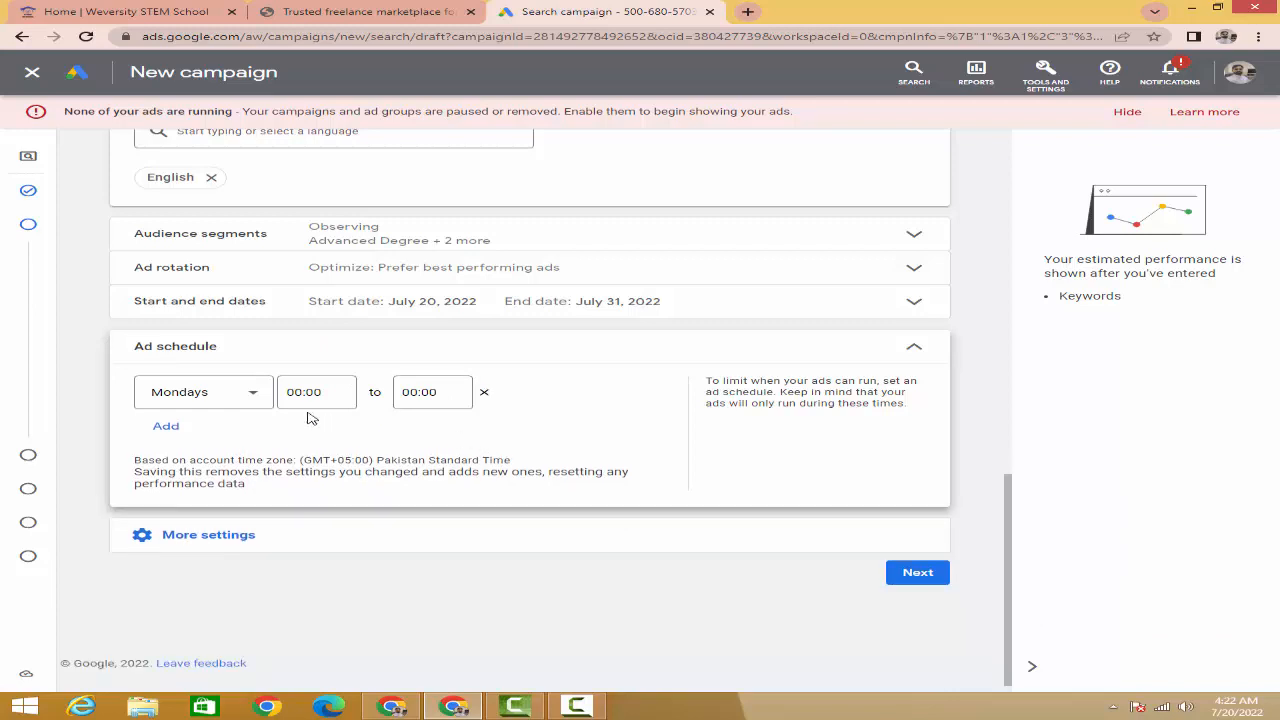
pyautogui.click(250, 394)
pyautogui.click(205, 408)
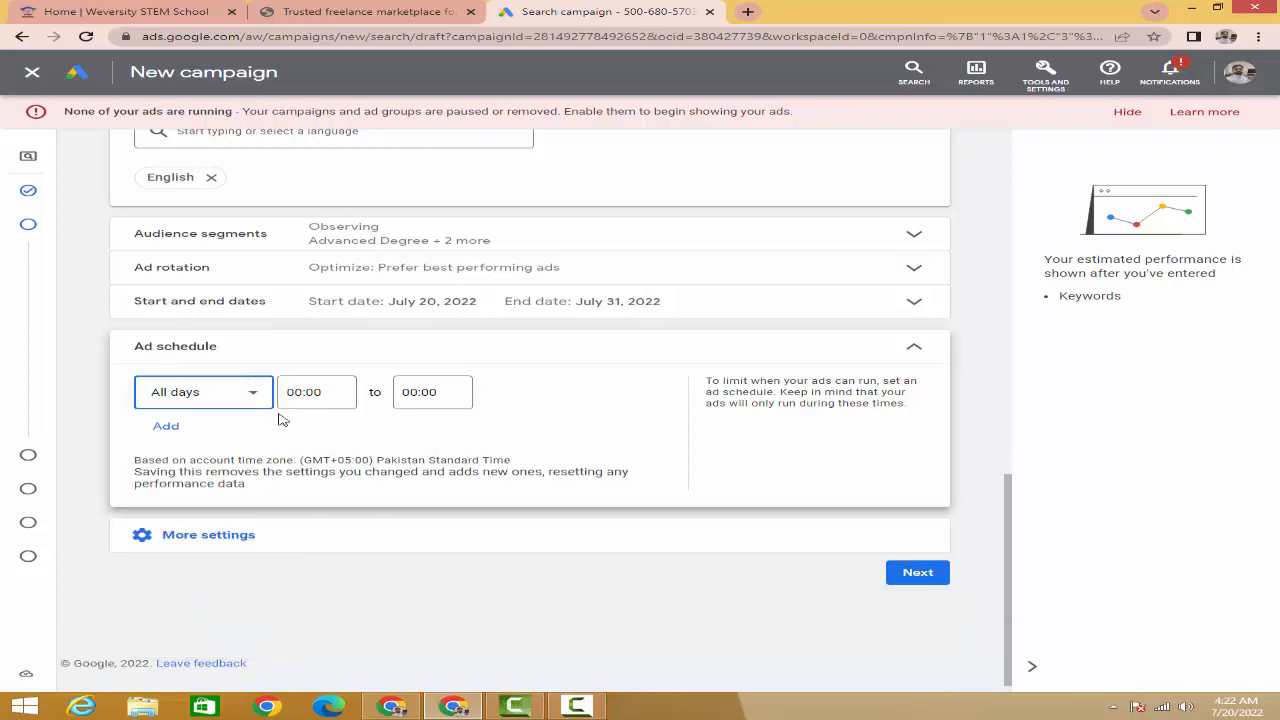
pyautogui.click(914, 348)
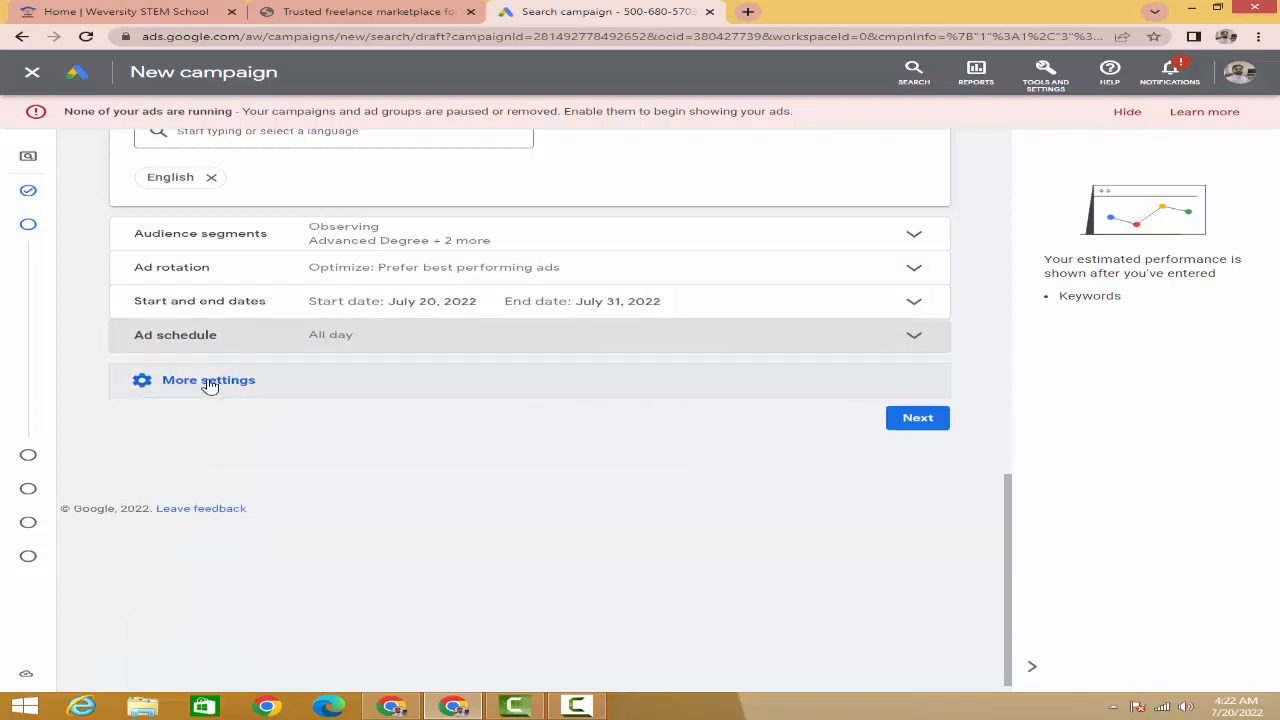
# - Check Campaign URL options and close them with no tracking template, suffix or custom parameters
pyautogui.click(209, 383)
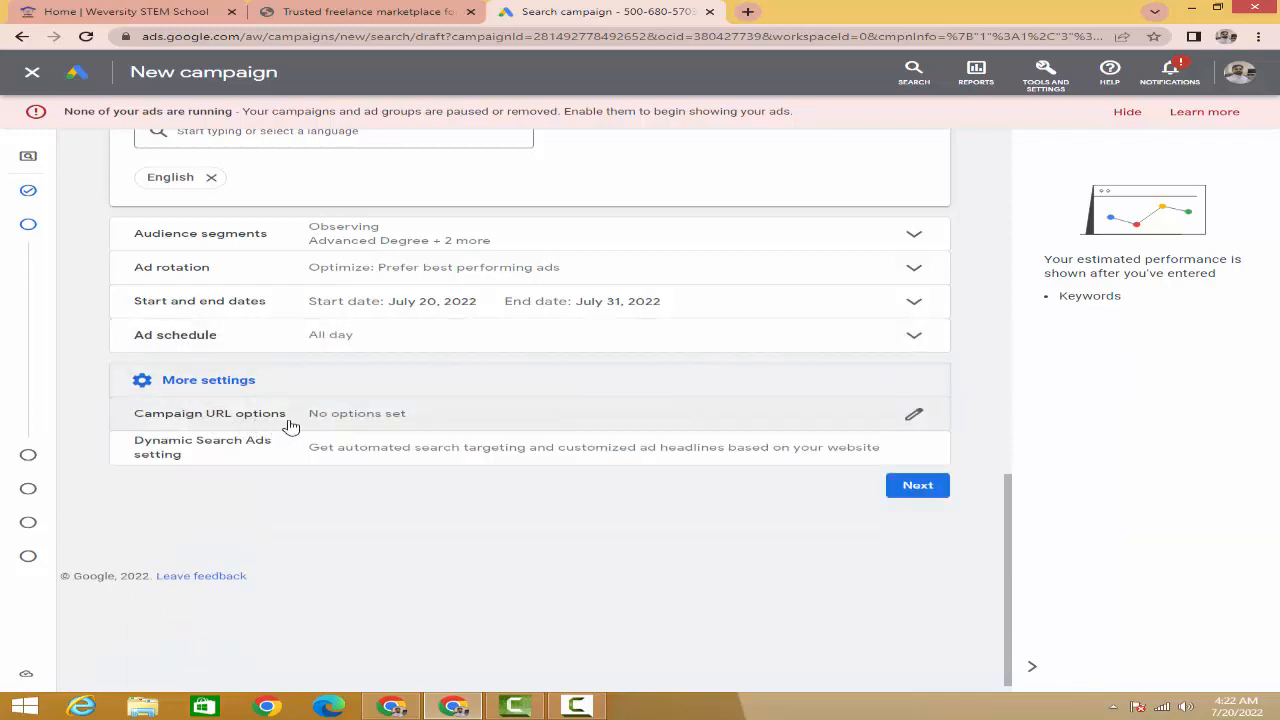
pyautogui.click(433, 420)
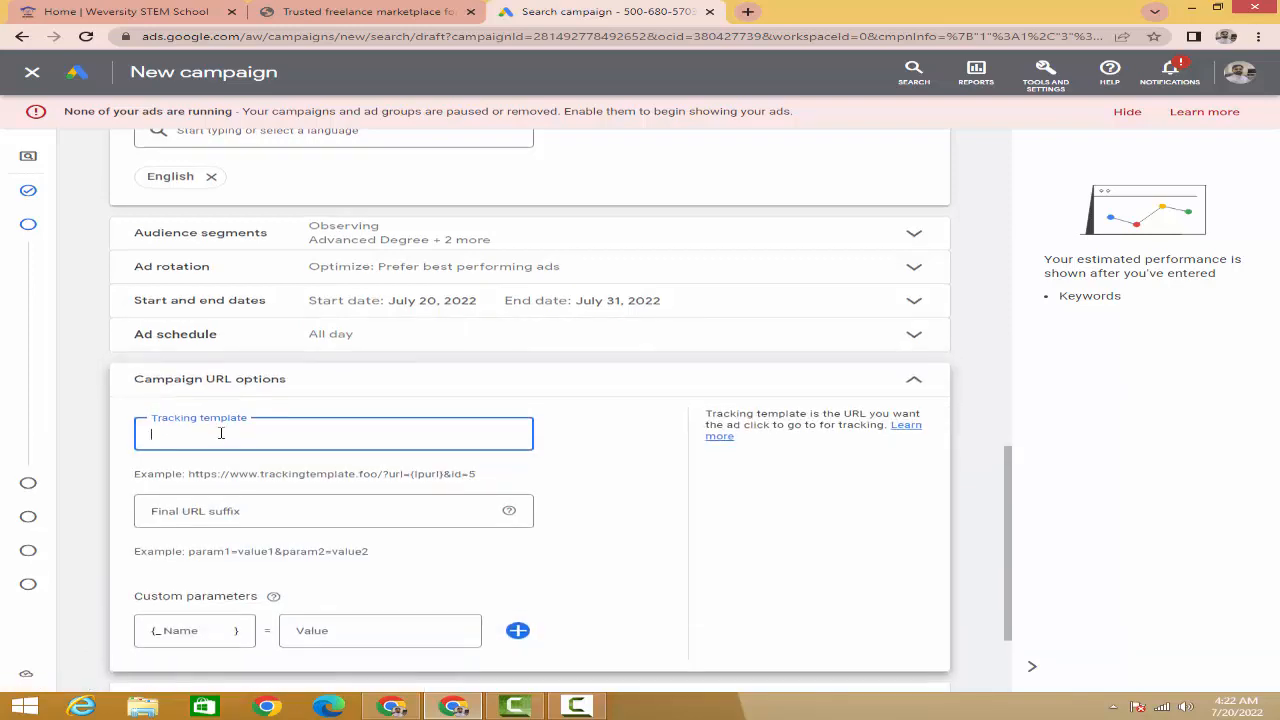
pyautogui.scroll(-1, 215, 445)
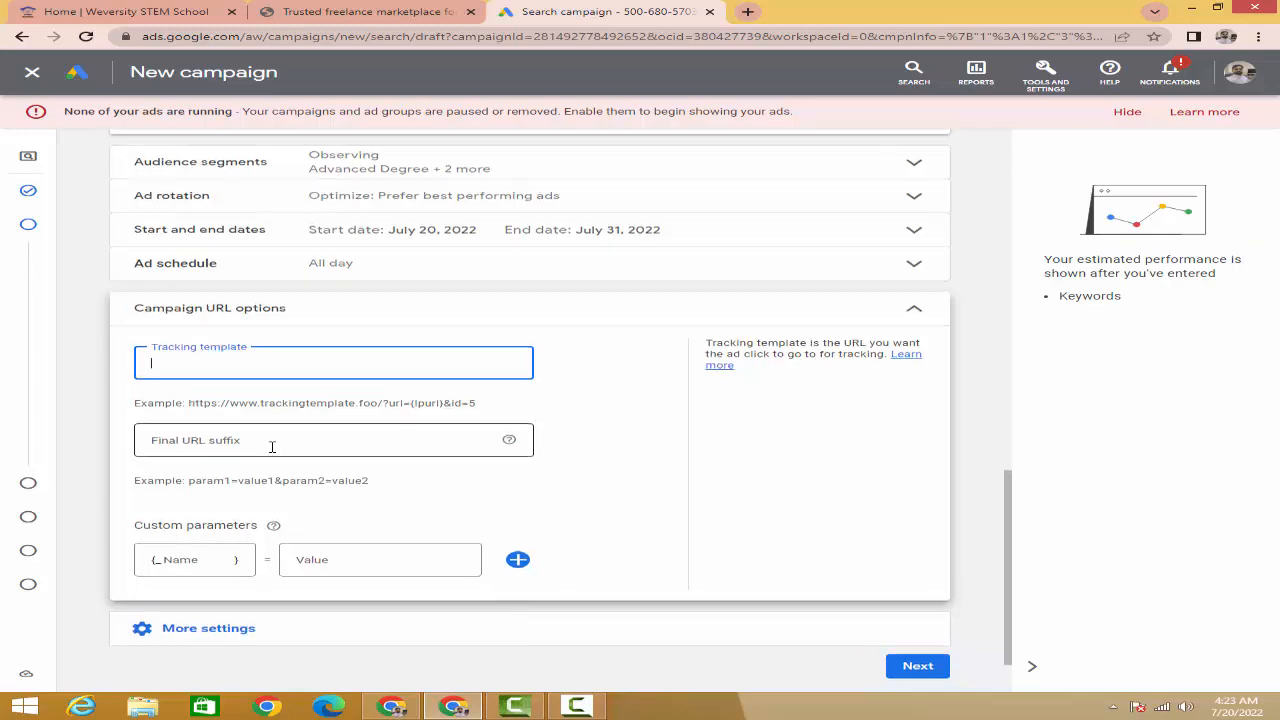
pyautogui.scroll(-1, 272, 447)
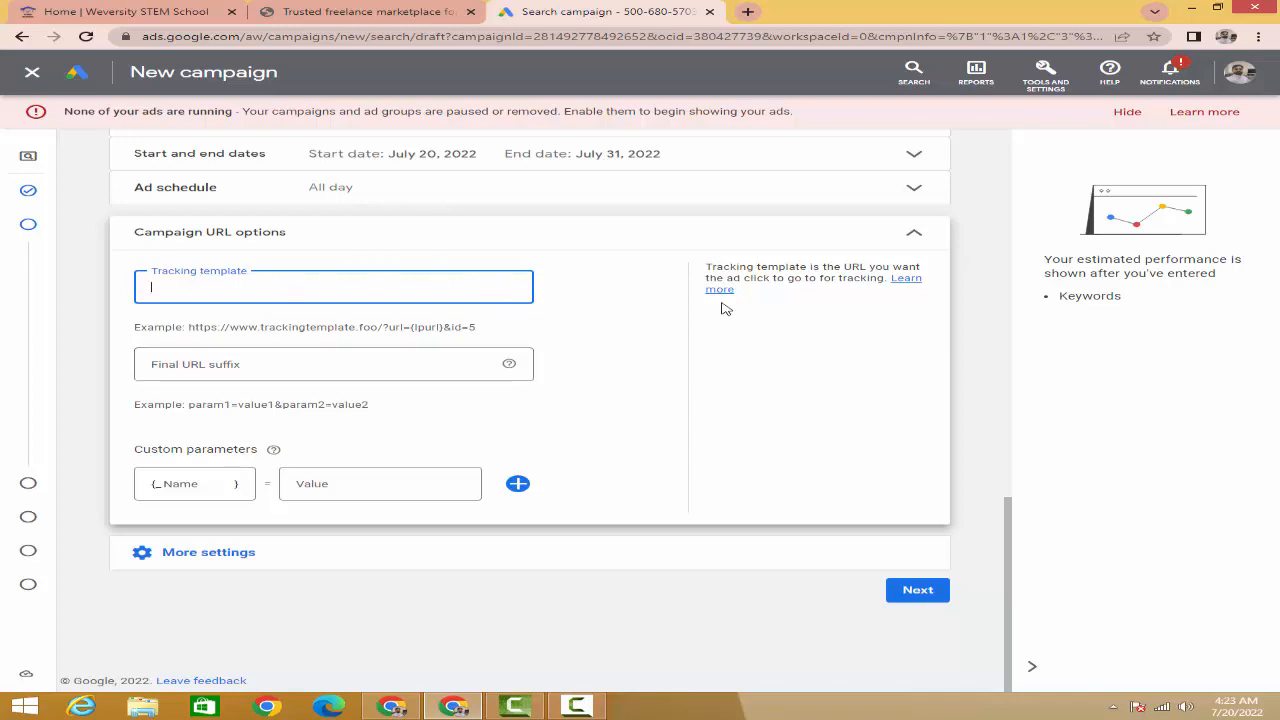
pyautogui.click(912, 236)
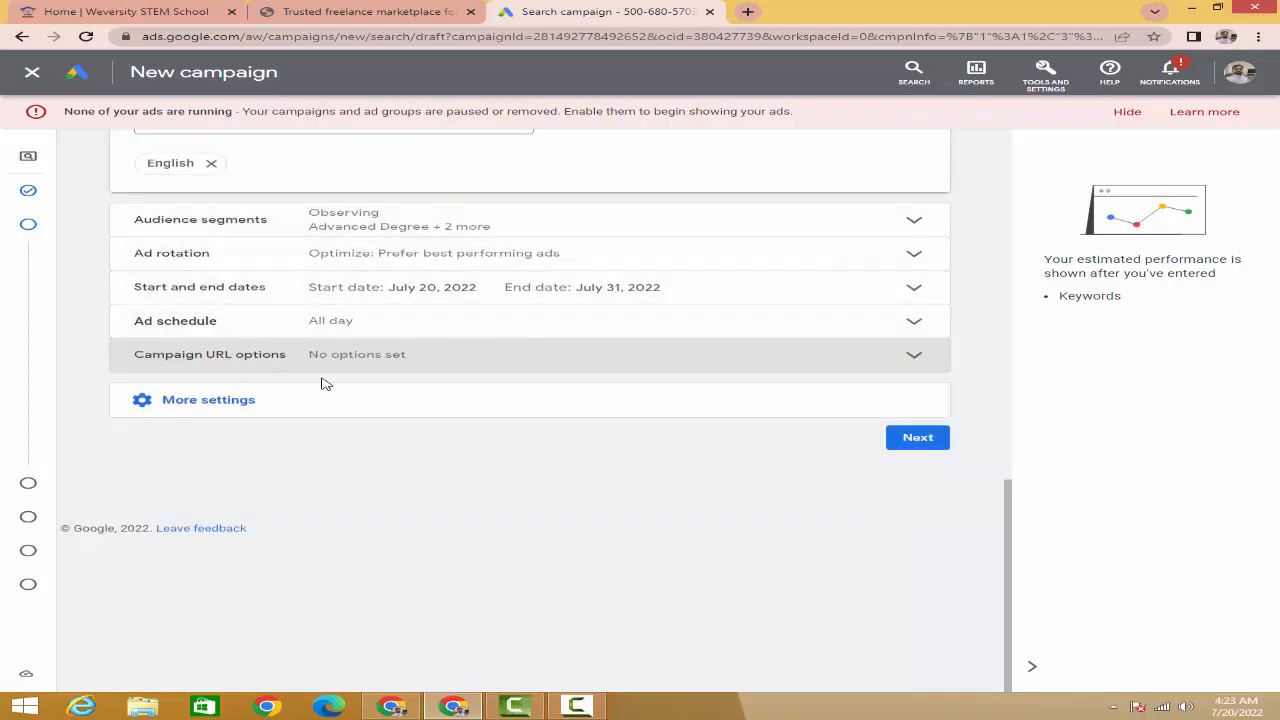
# - View the Dynamic Search Ads setting under More settings and close it without adding a domain
pyautogui.click(208, 409)
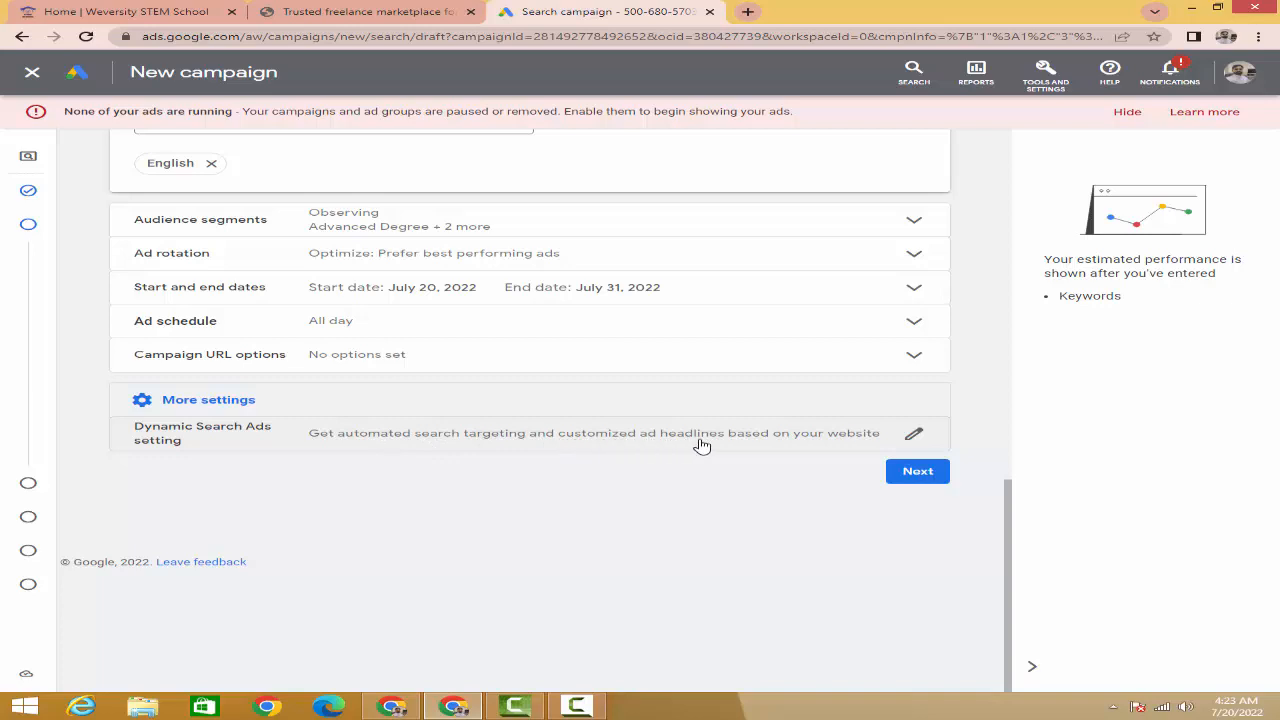
pyautogui.doubleClick(811, 445)
pyautogui.scroll(-1, 338, 501)
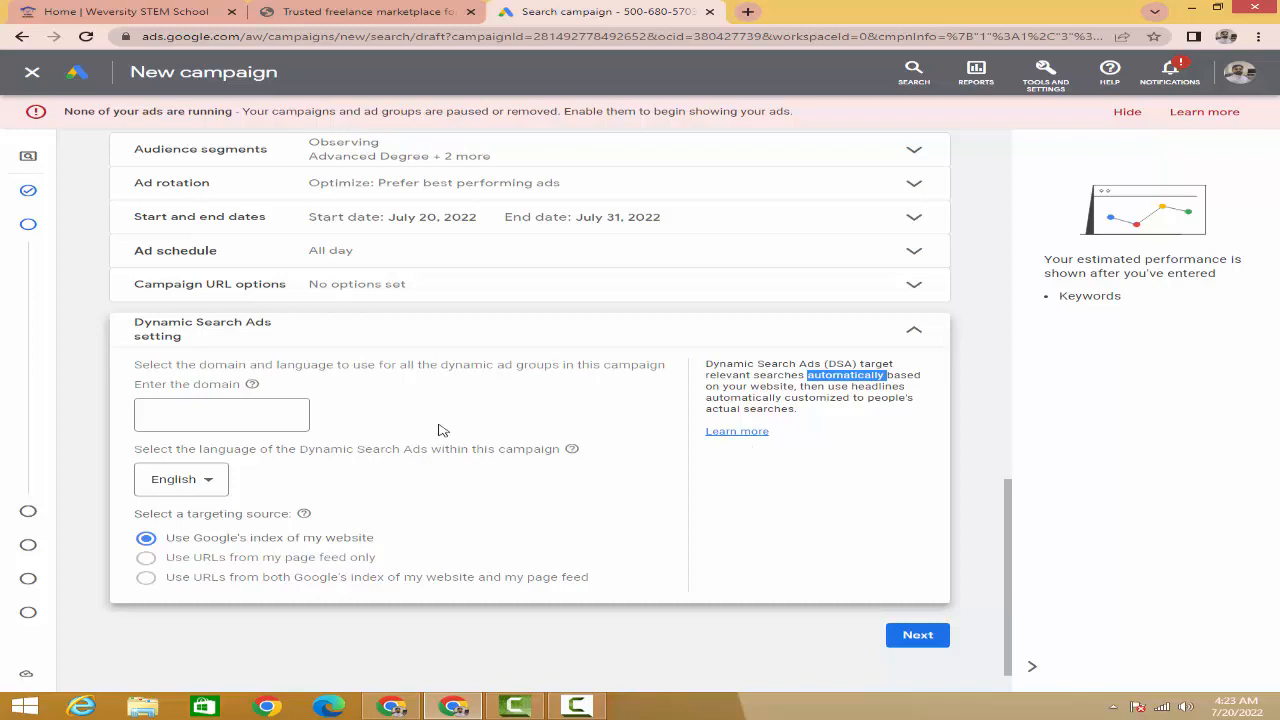
pyautogui.click(906, 333)
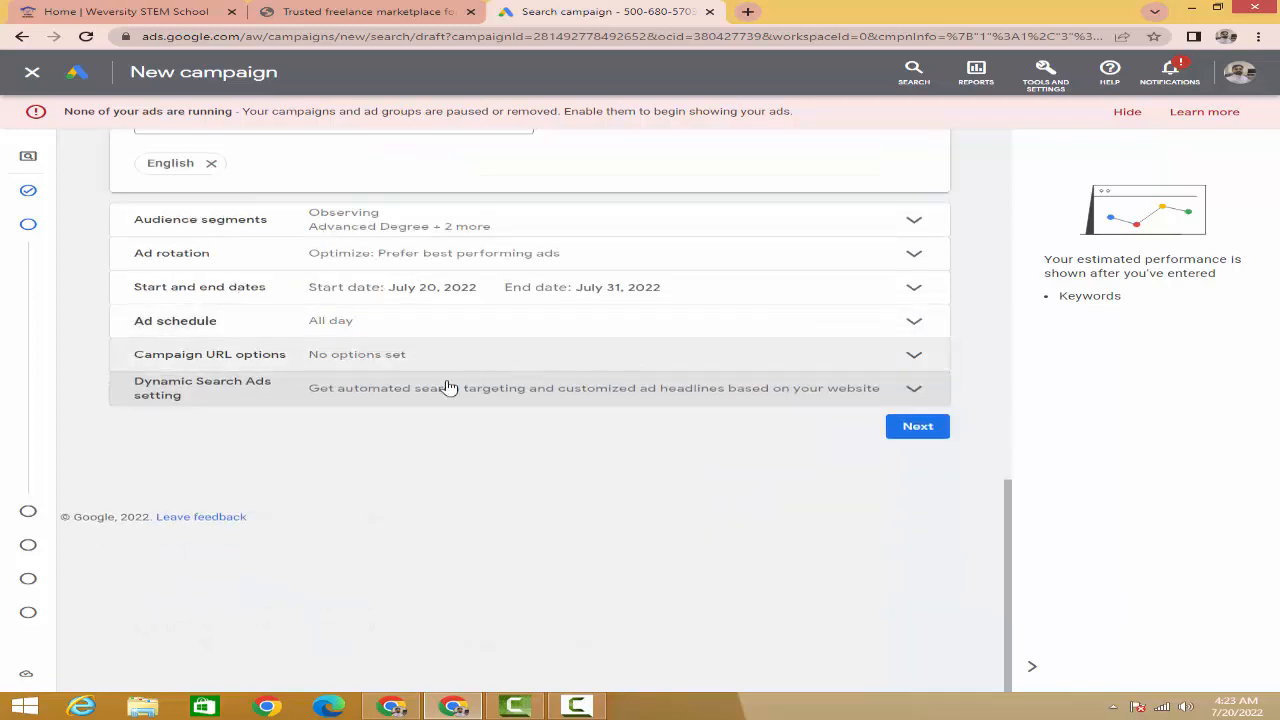
pyautogui.scroll(7, 302, 420)
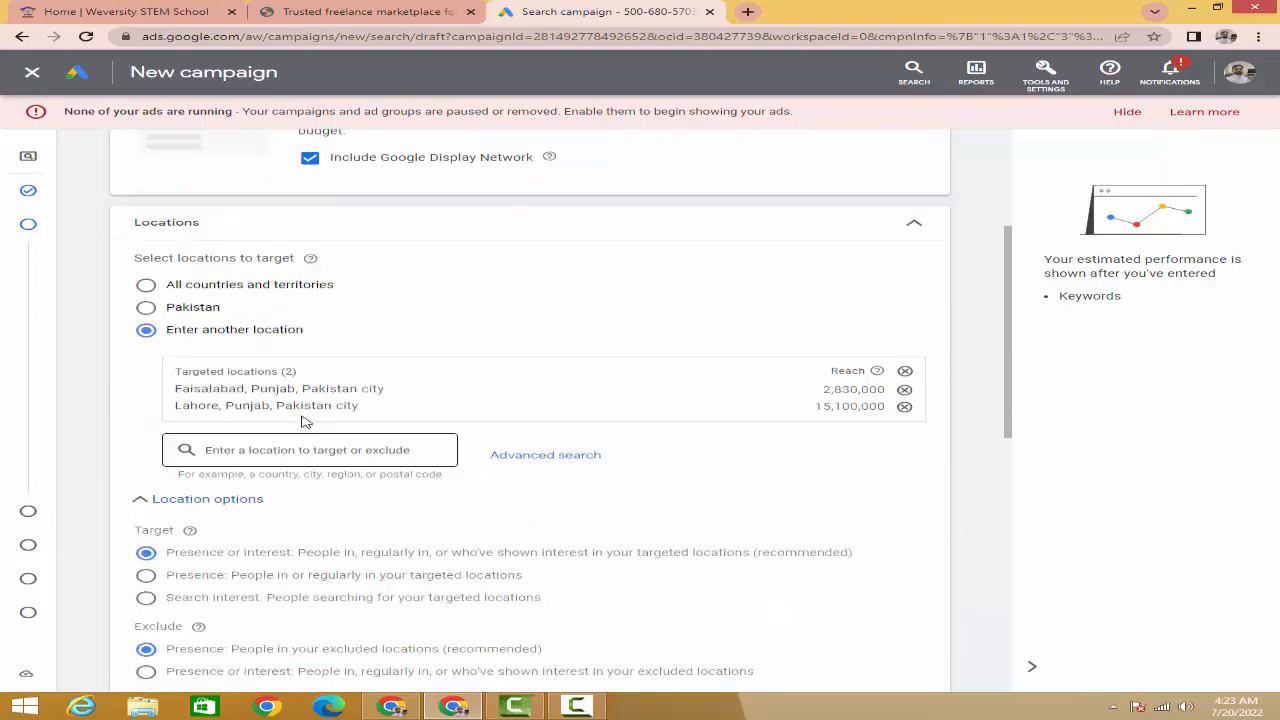
pyautogui.scroll(3, 304, 421)
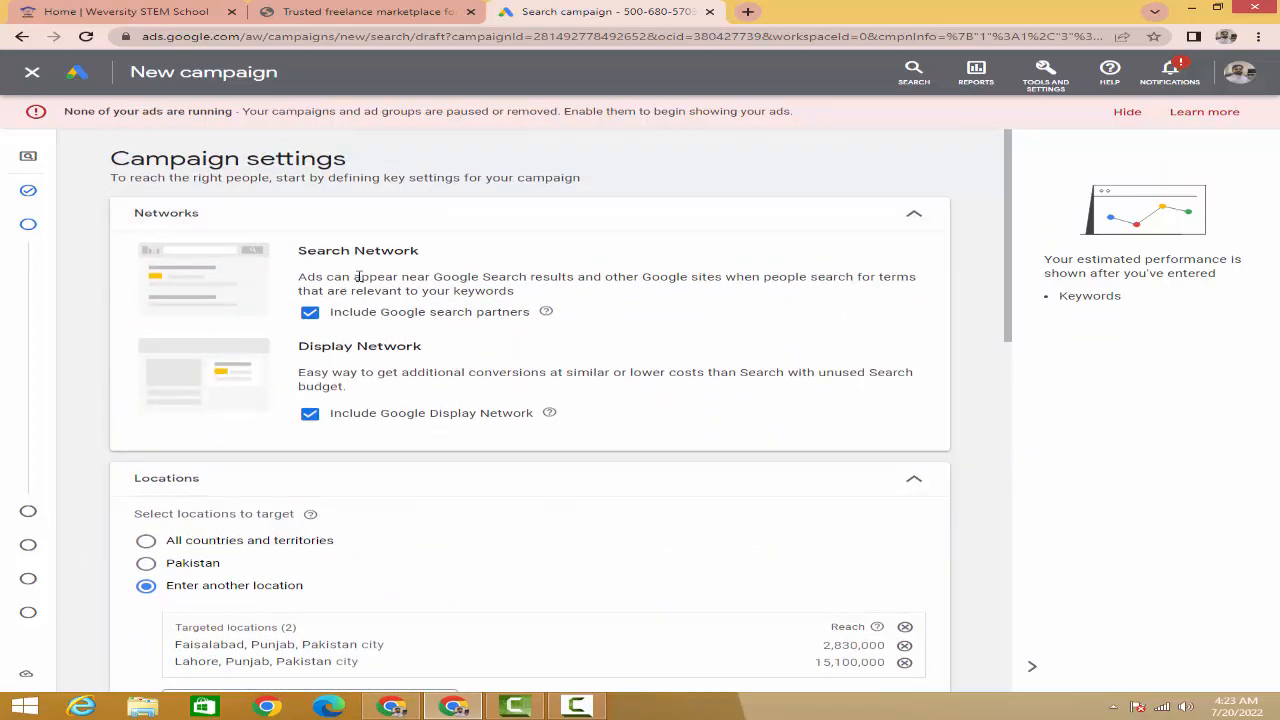
pyautogui.scroll(-3, 347, 287)
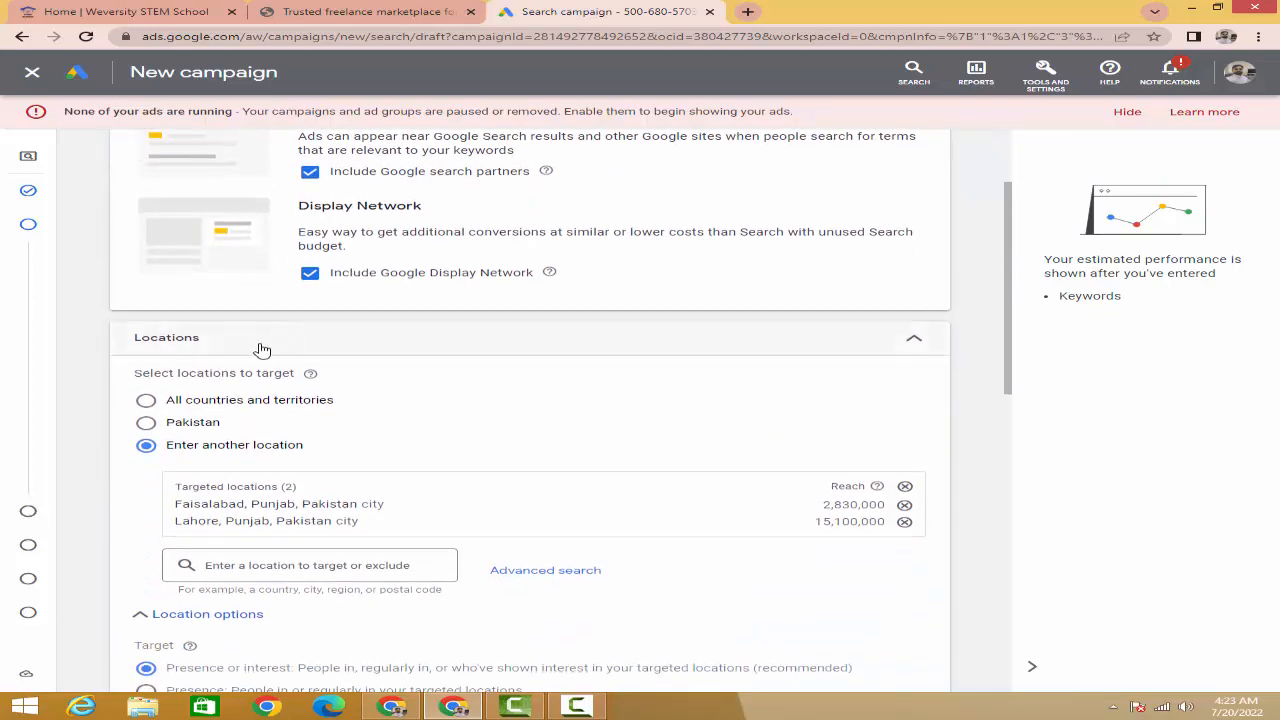
pyautogui.scroll(-3, 260, 345)
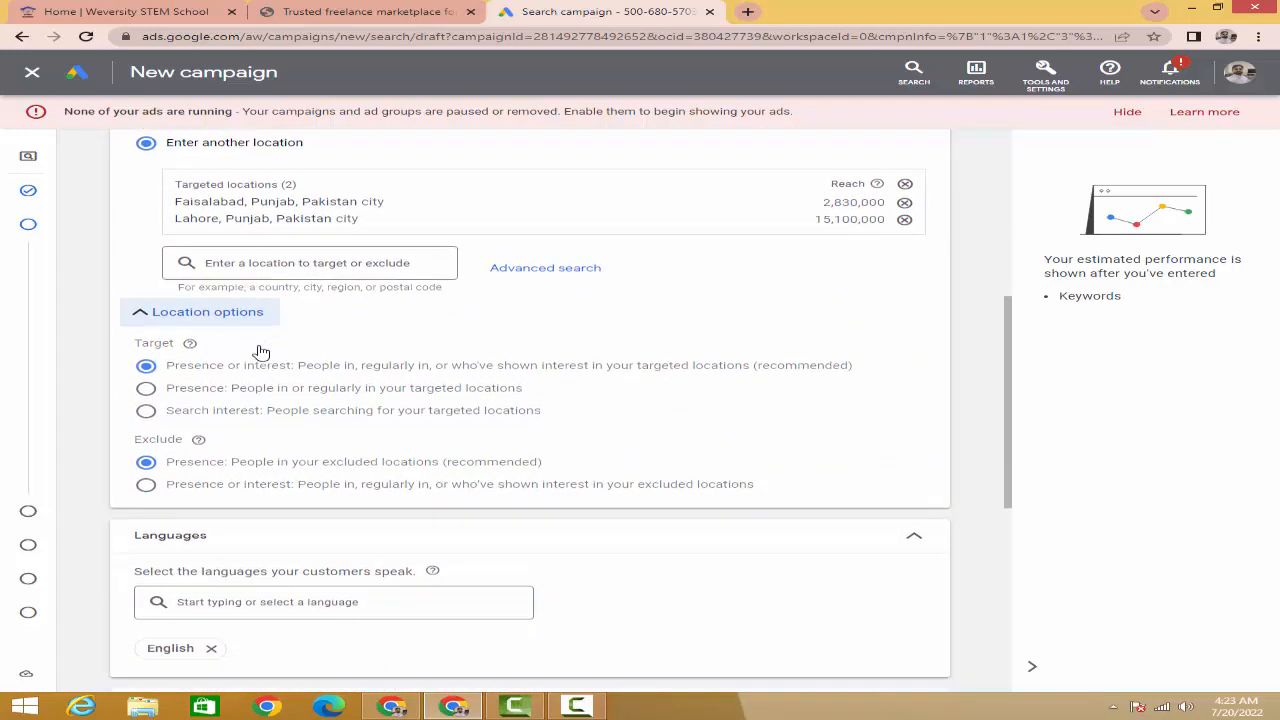
pyautogui.scroll(-2, 258, 357)
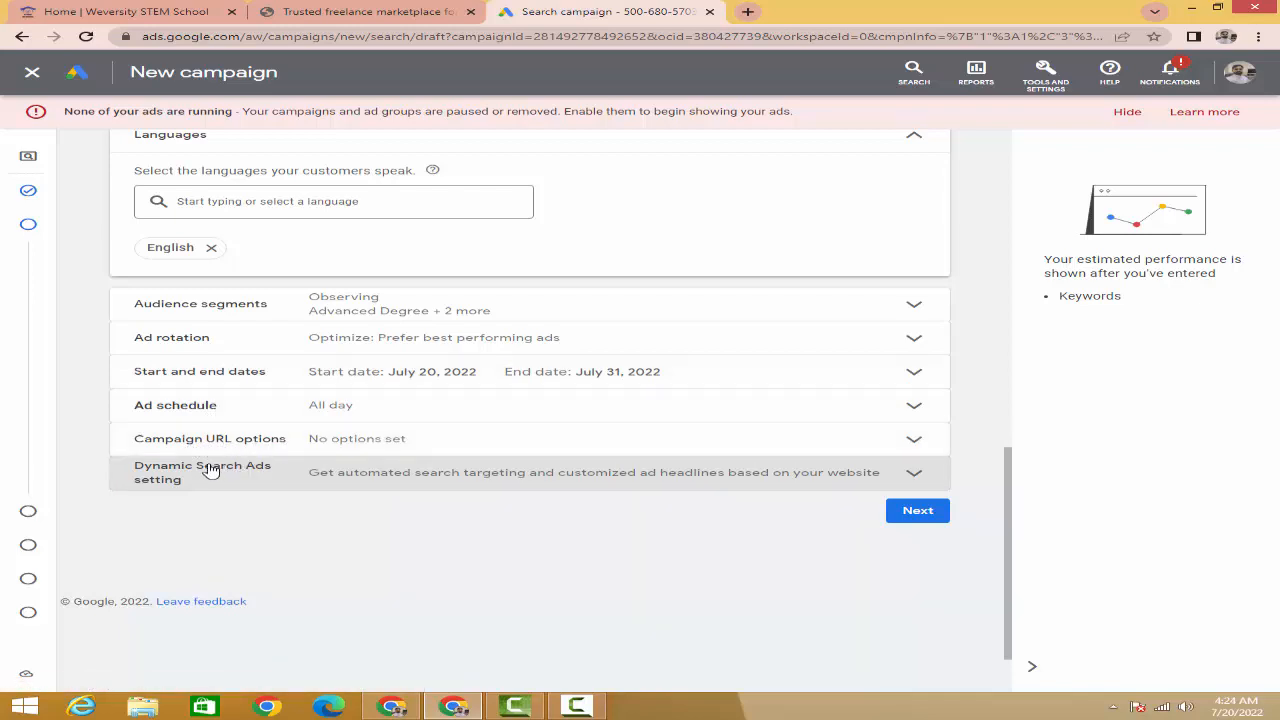
pyautogui.moveTo(32, 200)
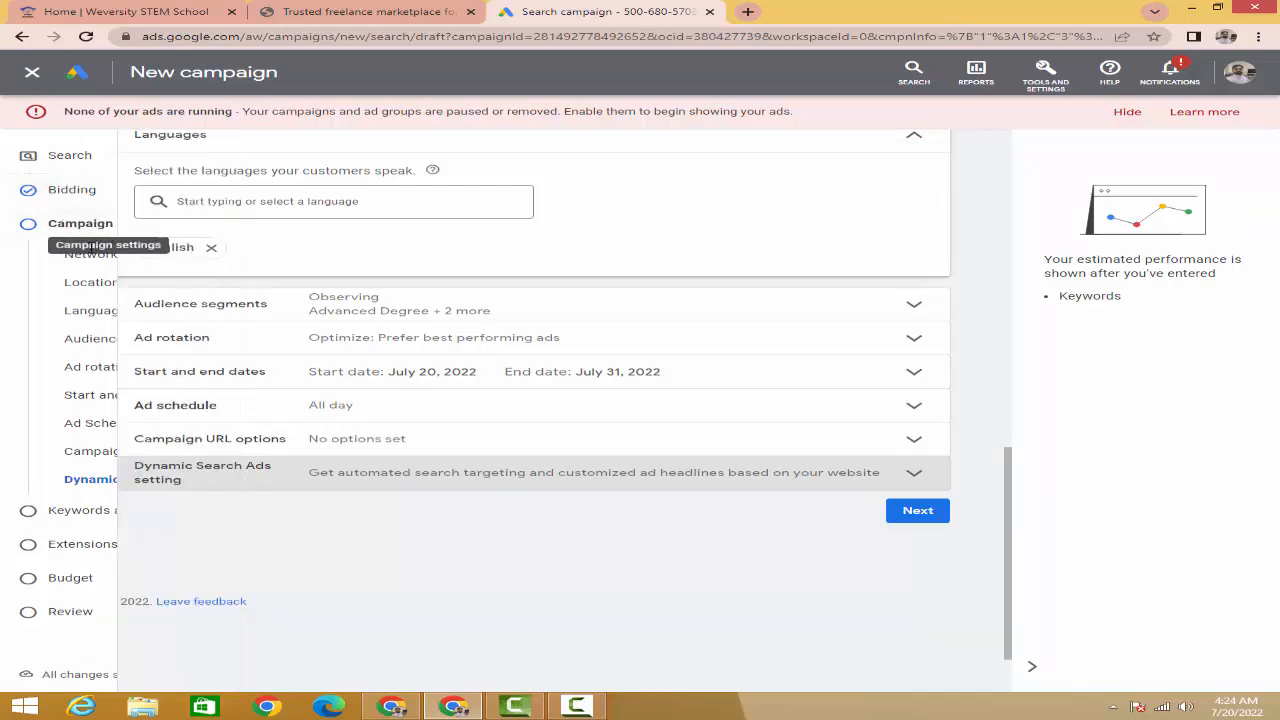
pyautogui.moveTo(40, 240)
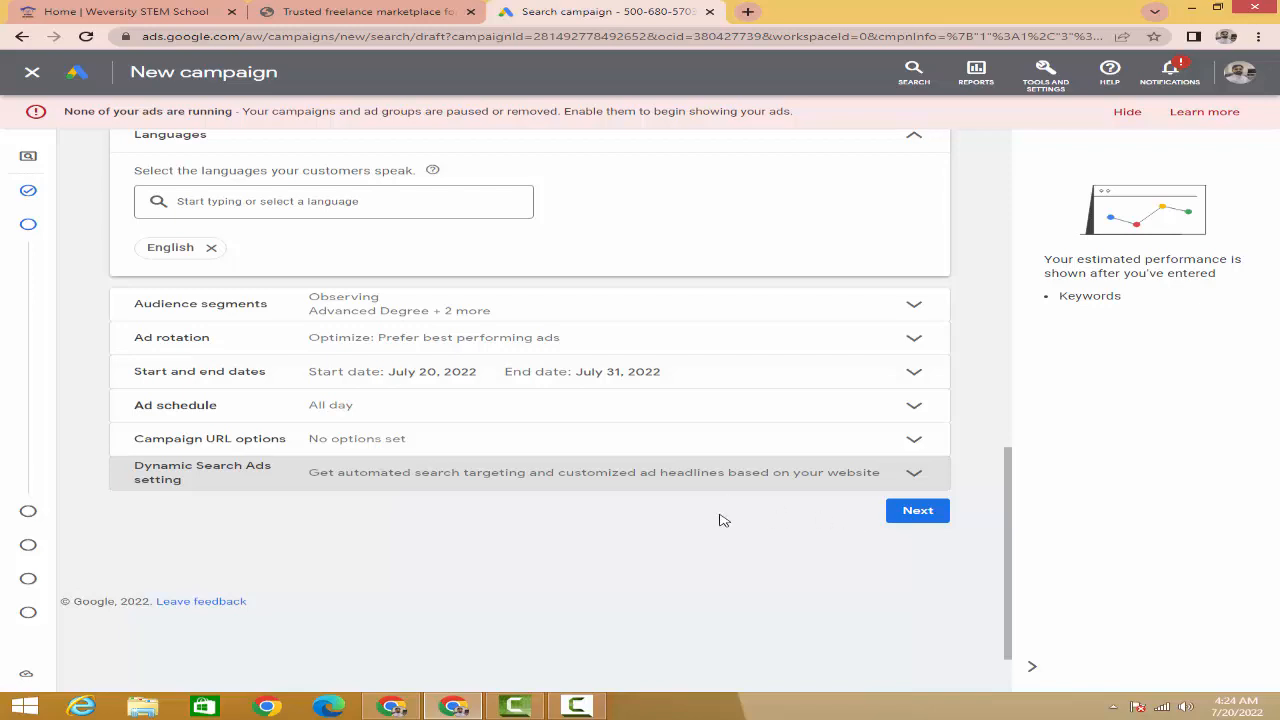
pyautogui.scroll(4, 718, 518)
pyautogui.scroll(3, 686, 523)
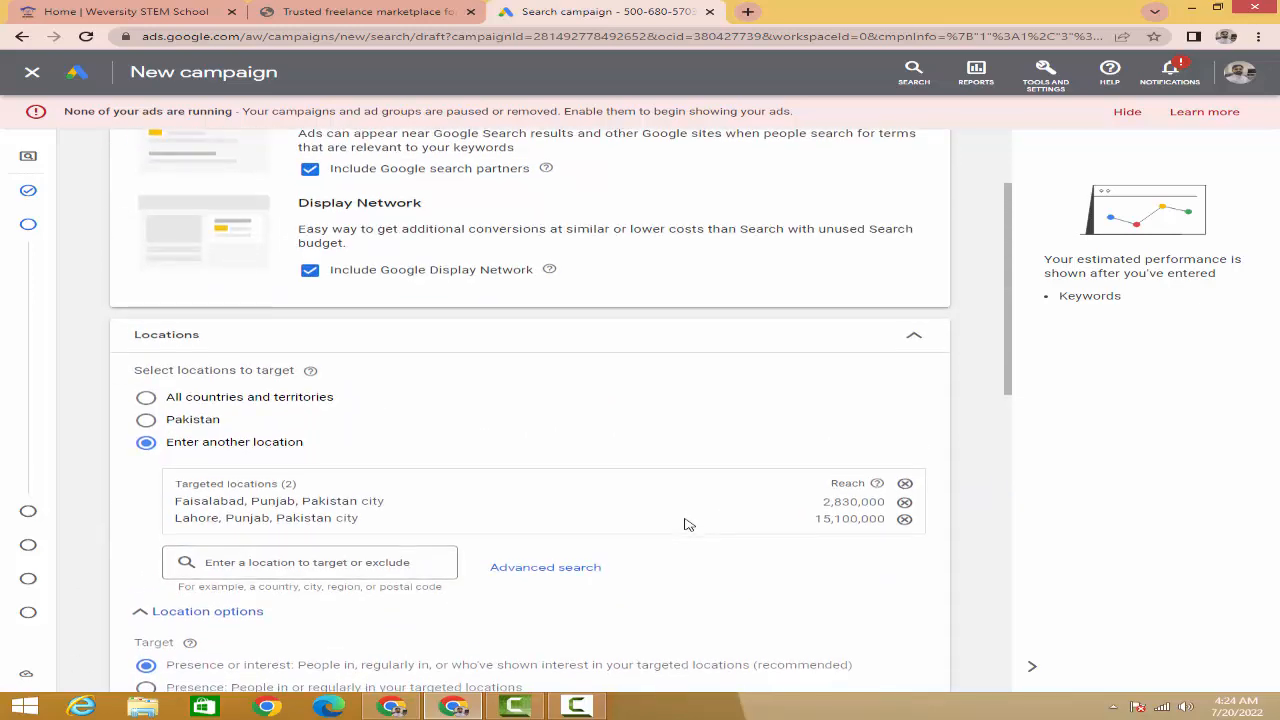
pyautogui.scroll(-4, 686, 523)
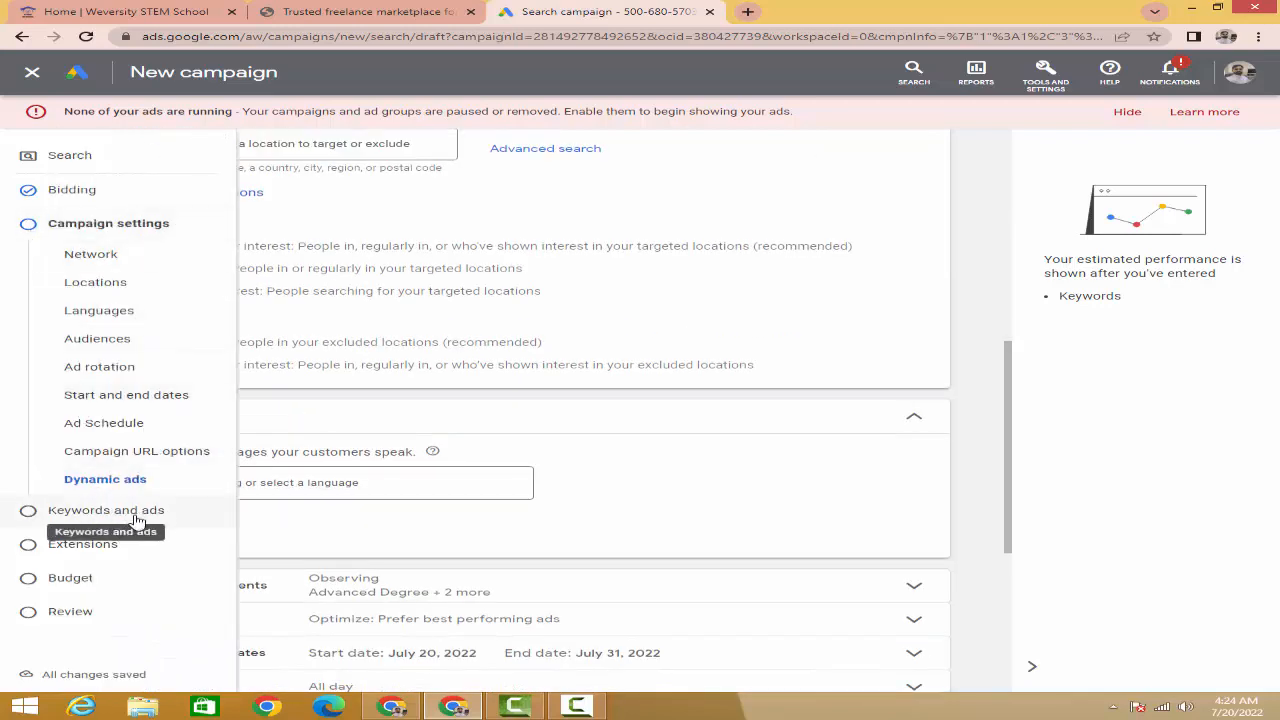
pyautogui.scroll(-5, 622, 427)
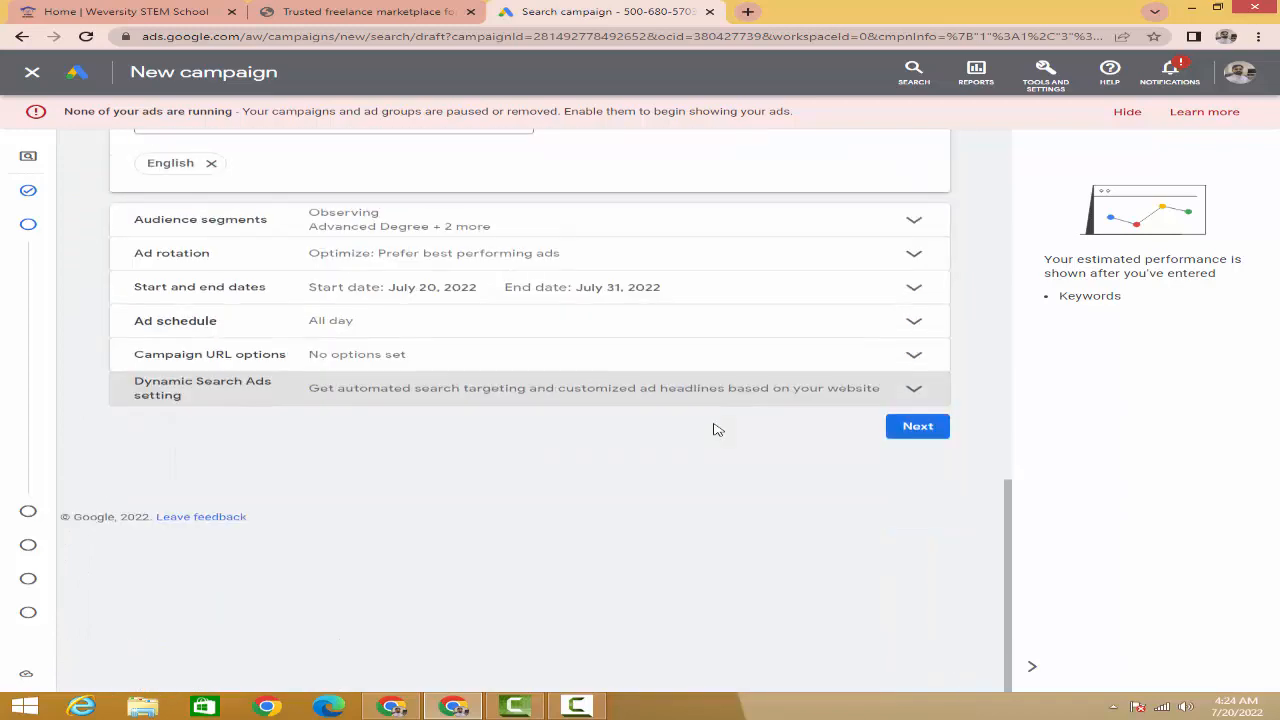
# - Continue to the keywords and ads step, review it, then exit to save 'Online Jobs' as a draft
pyautogui.click(917, 427)
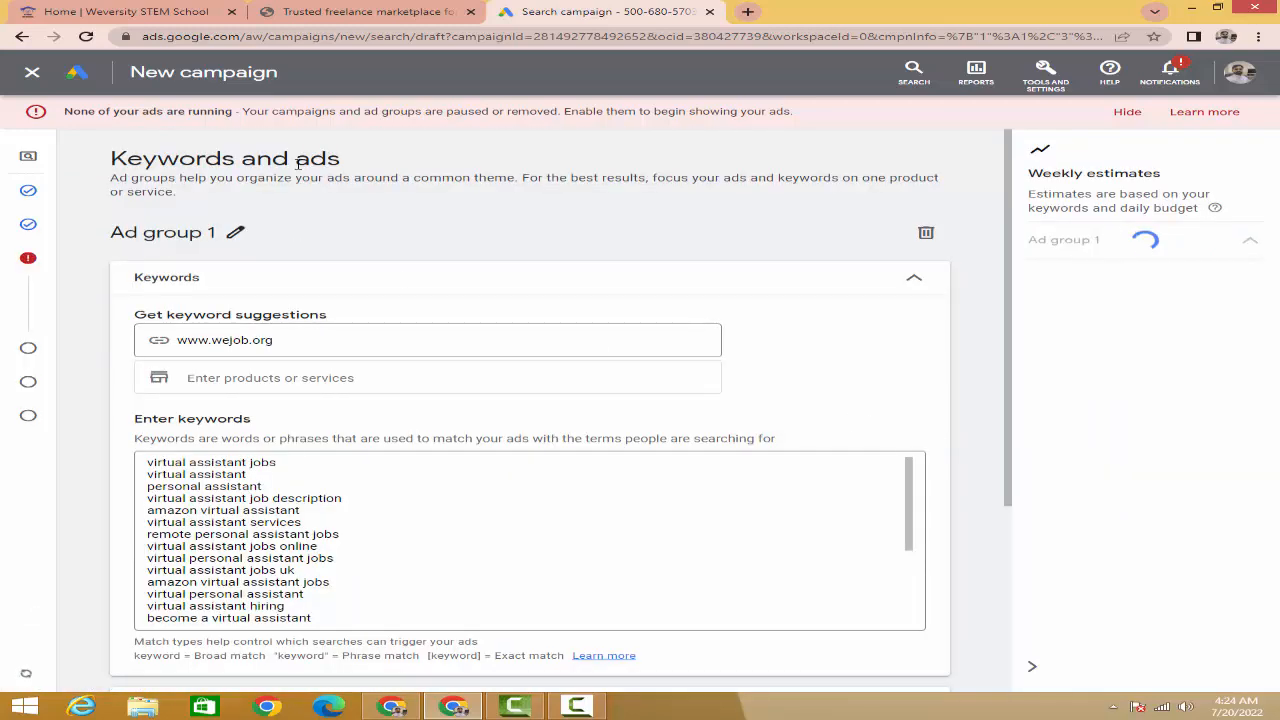
pyautogui.scroll(-3, 214, 343)
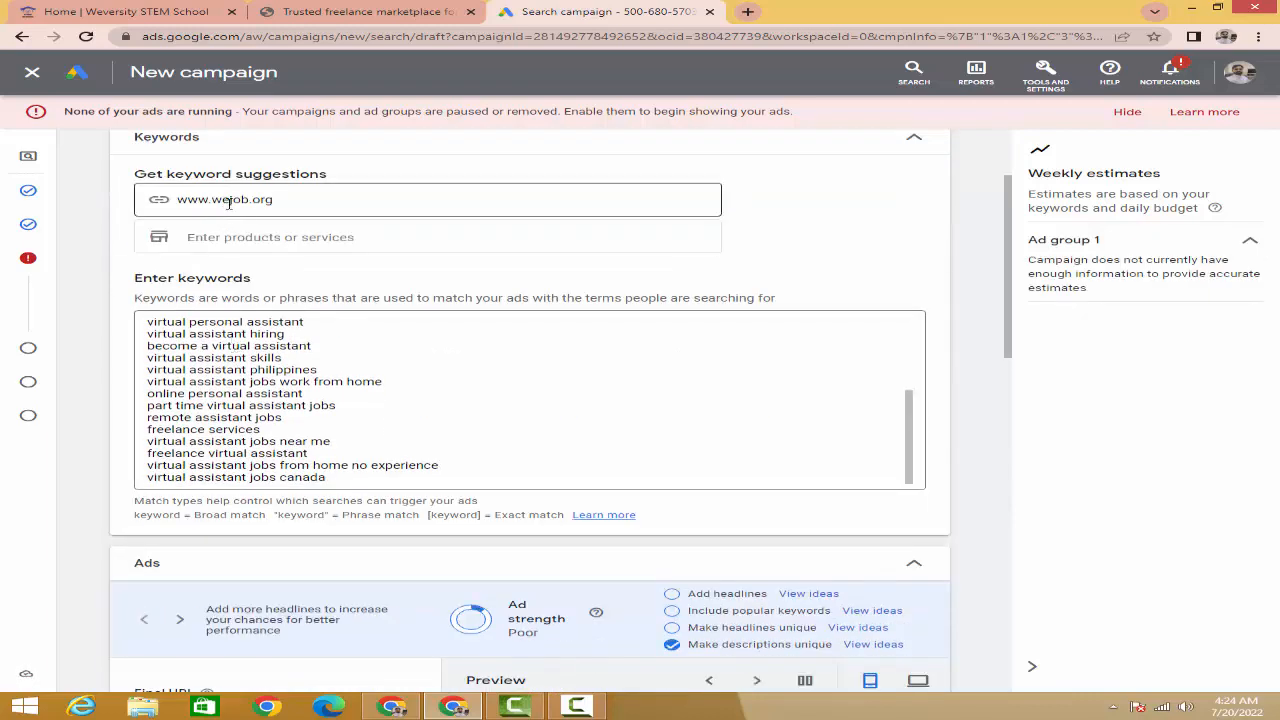
pyautogui.scroll(-4, 474, 394)
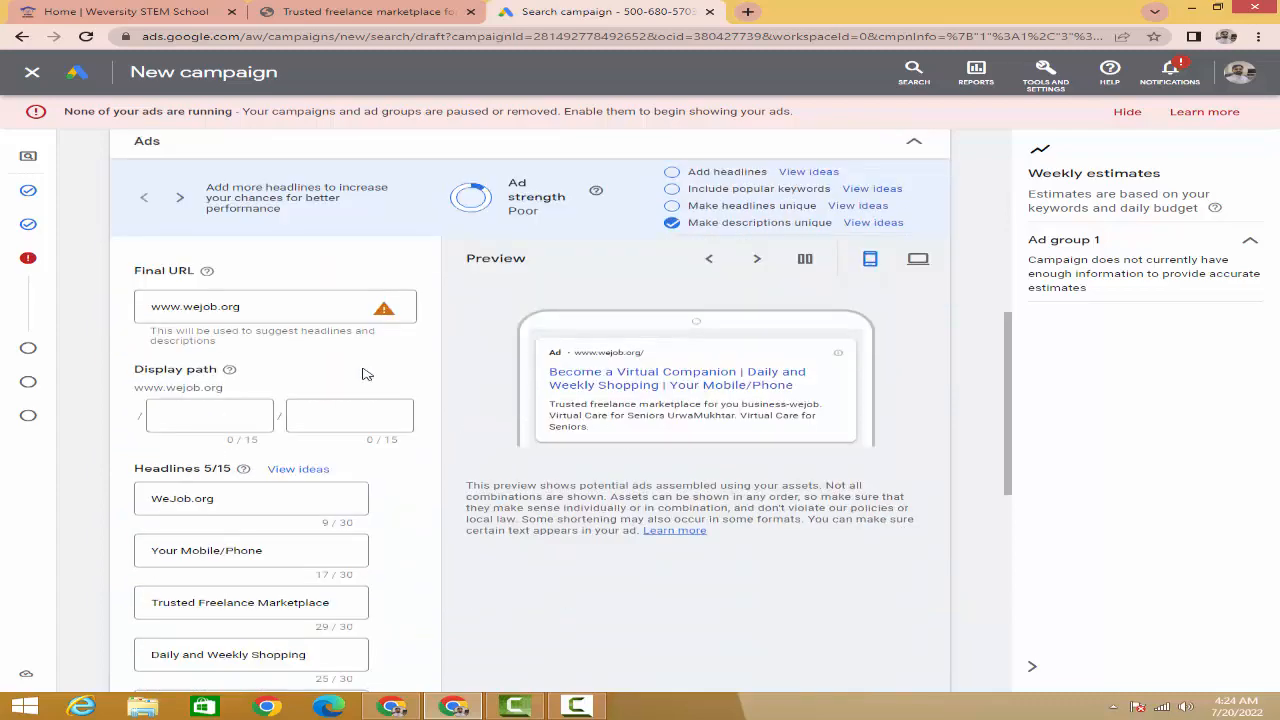
pyautogui.scroll(-3, 360, 380)
pyautogui.scroll(-3, 449, 474)
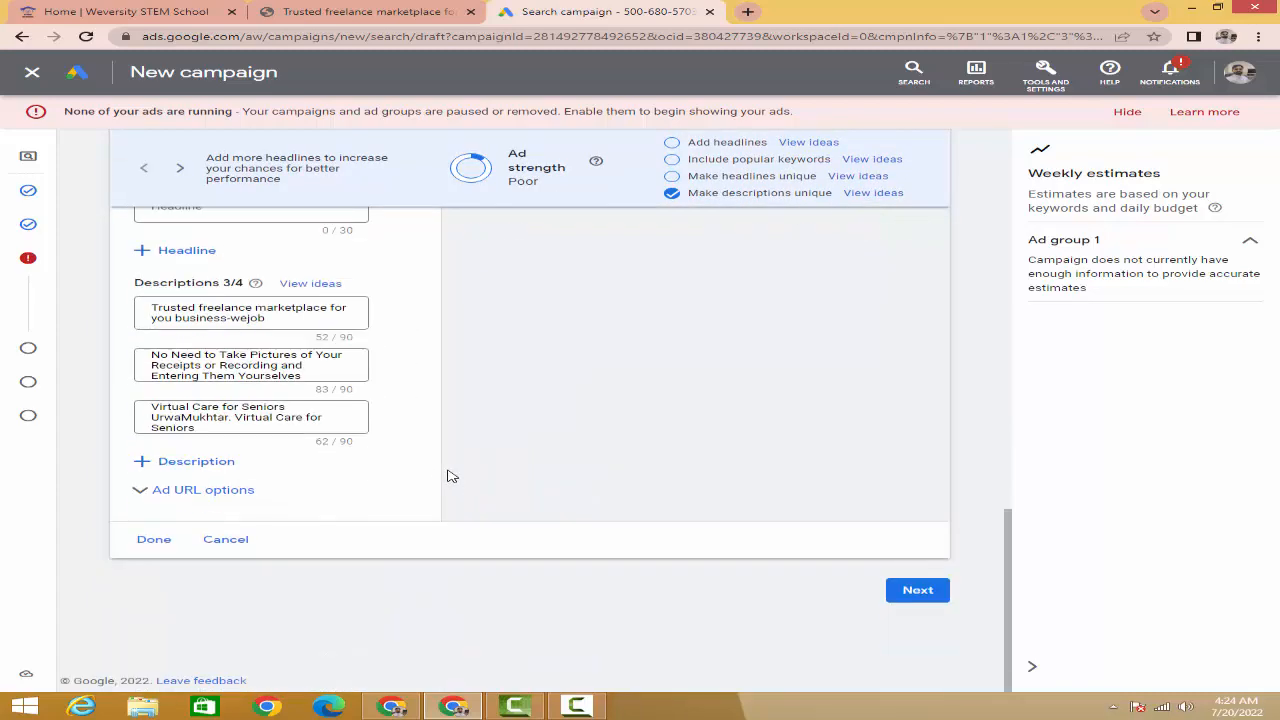
pyautogui.scroll(10, 449, 476)
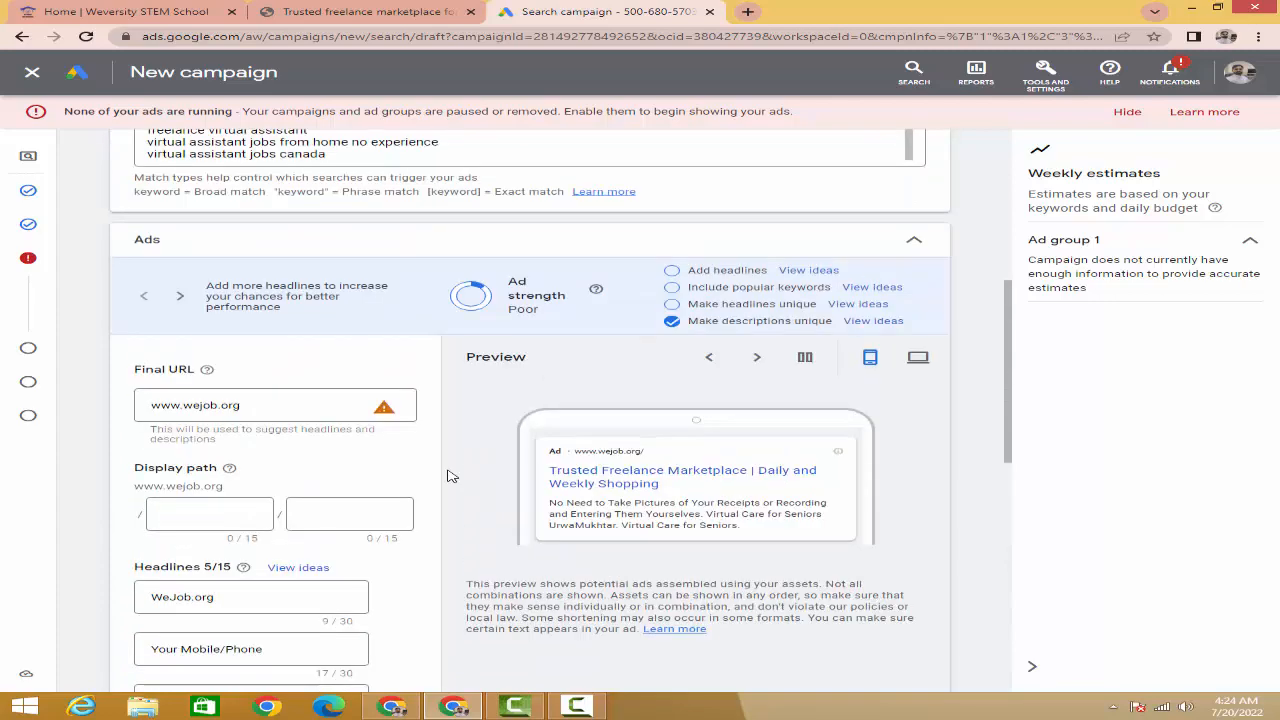
pyautogui.scroll(5, 449, 470)
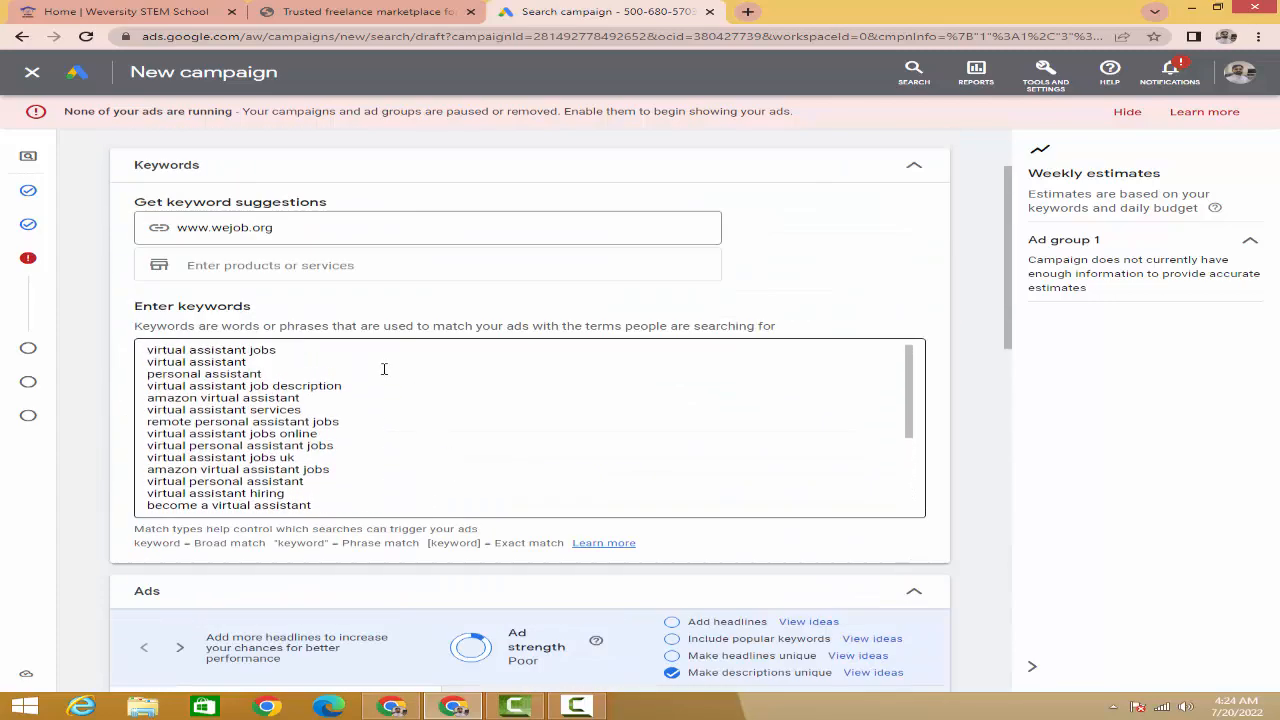
pyautogui.scroll(2, 382, 368)
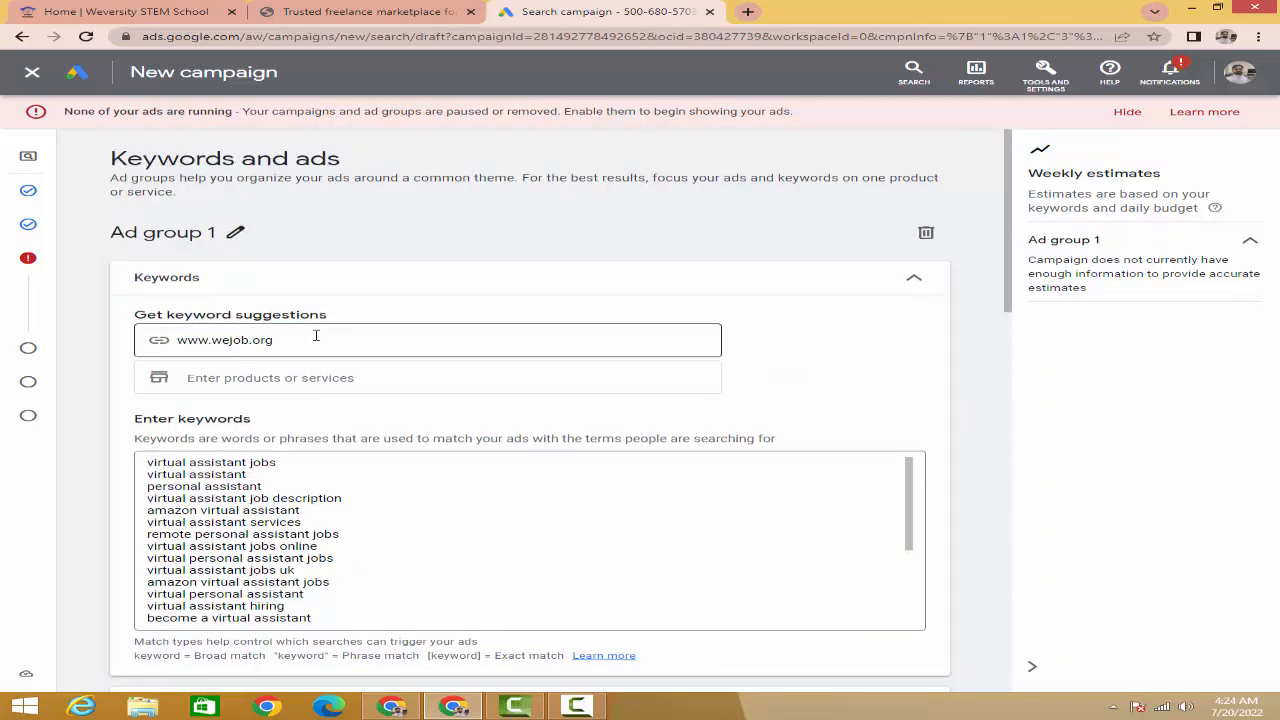
pyautogui.scroll(-10, 328, 348)
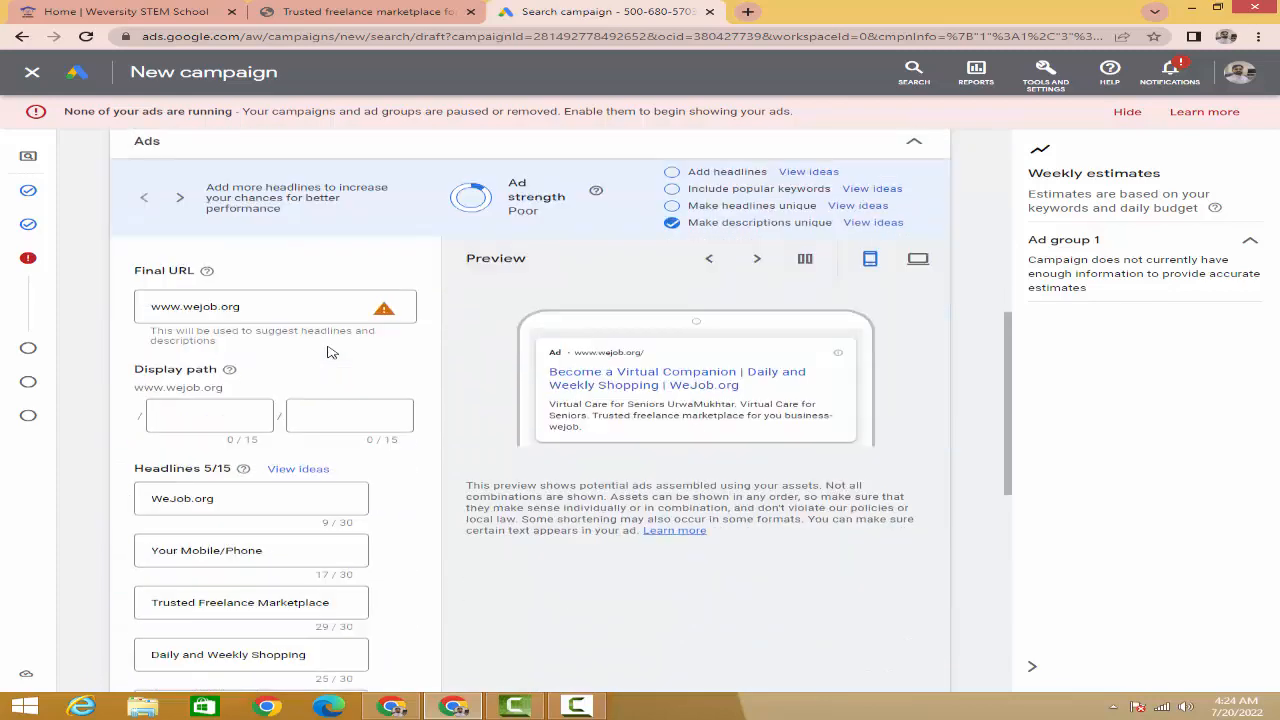
pyautogui.scroll(-5, 330, 352)
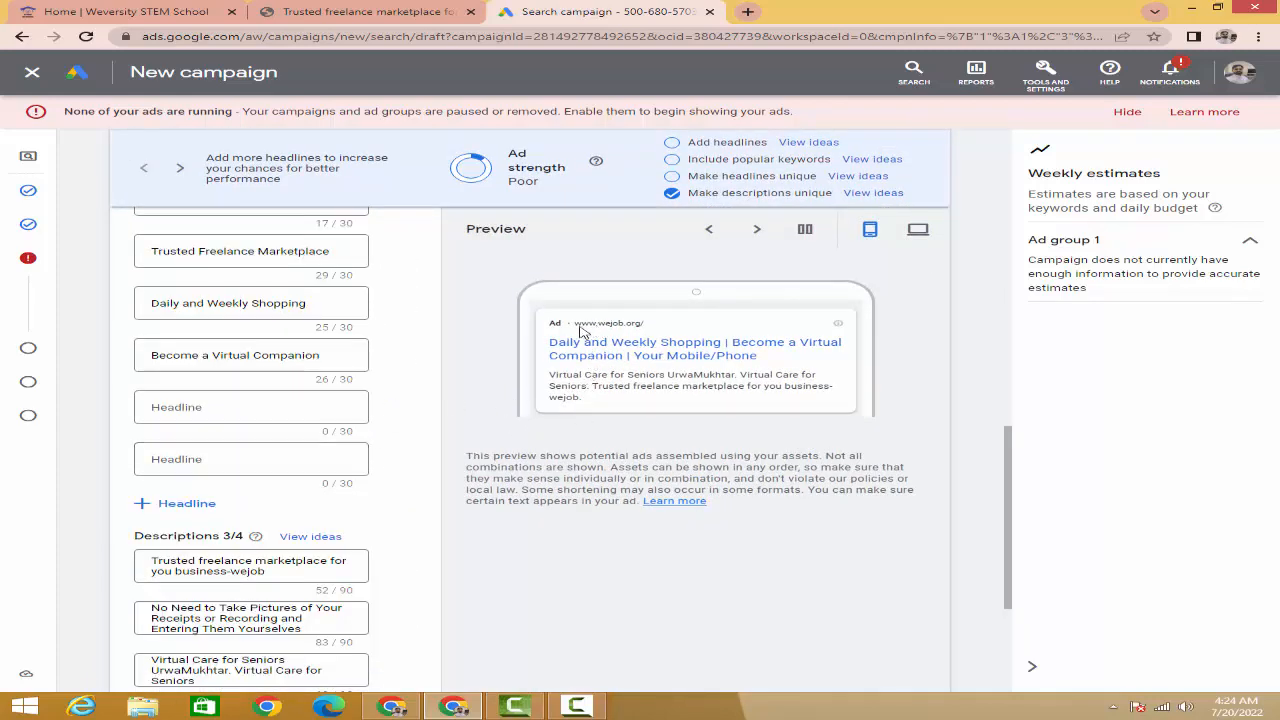
pyautogui.scroll(-3, 308, 459)
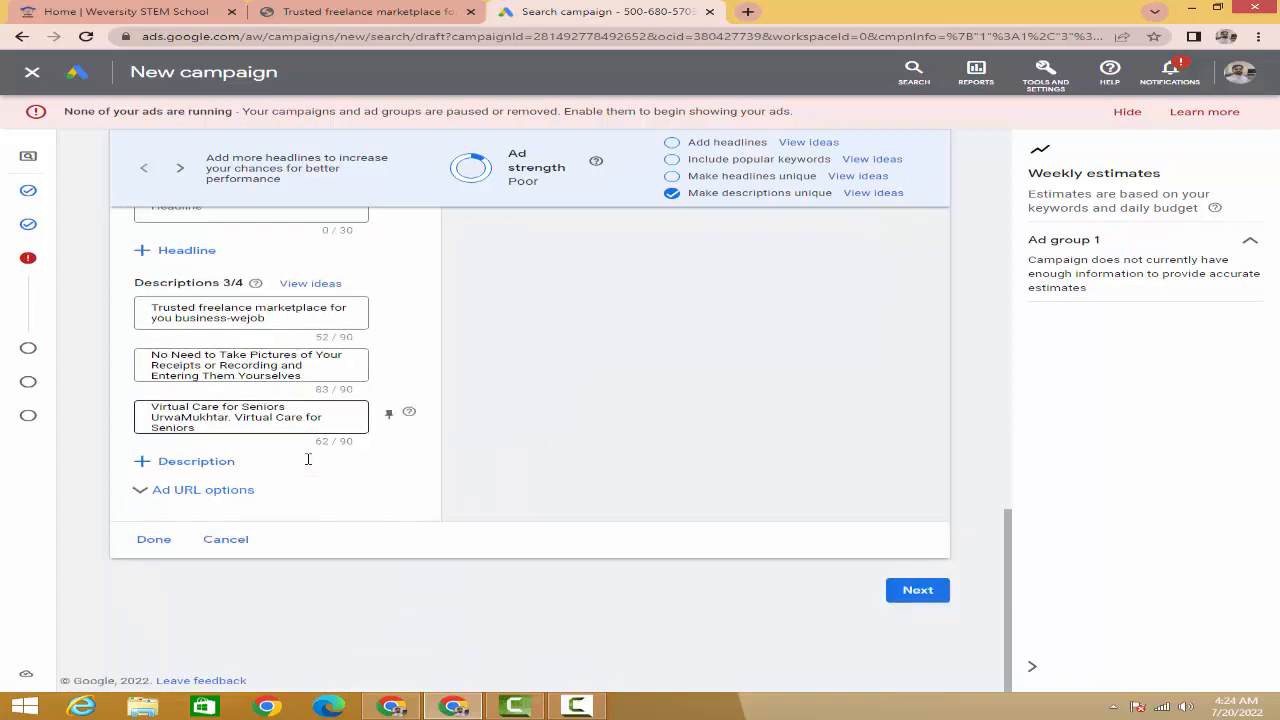
pyautogui.scroll(5, 466, 474)
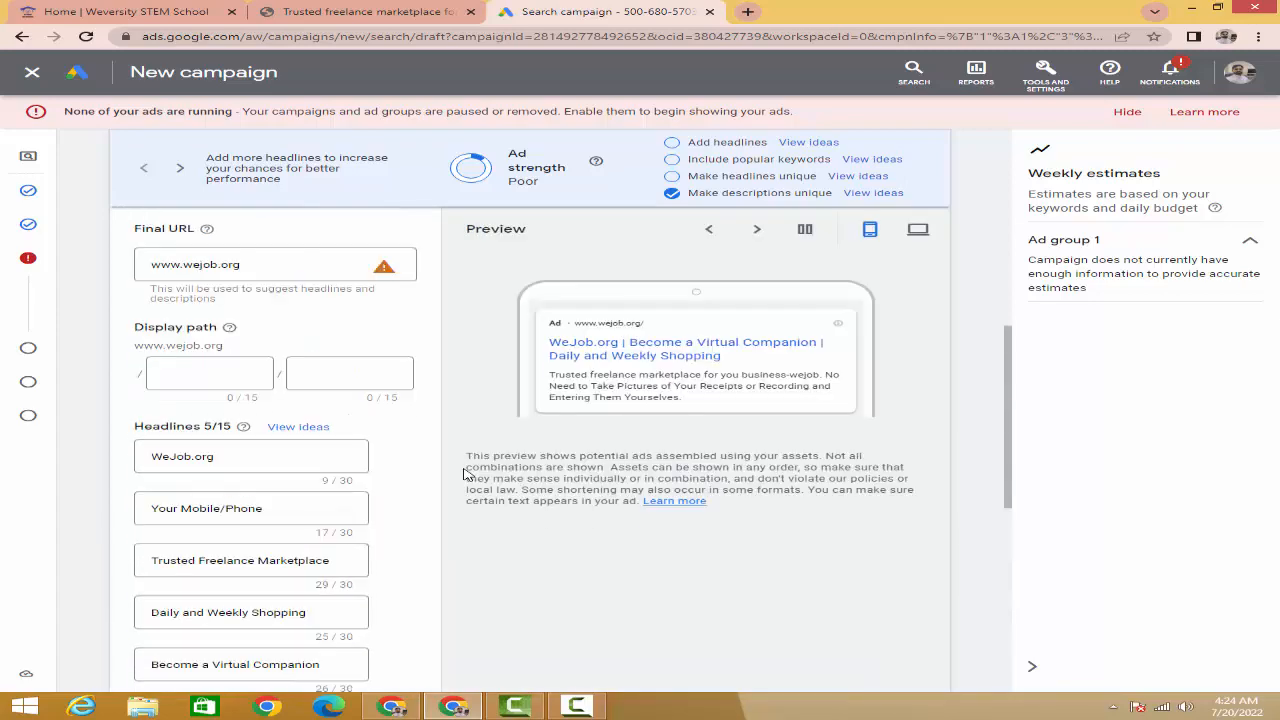
pyautogui.scroll(5, 464, 474)
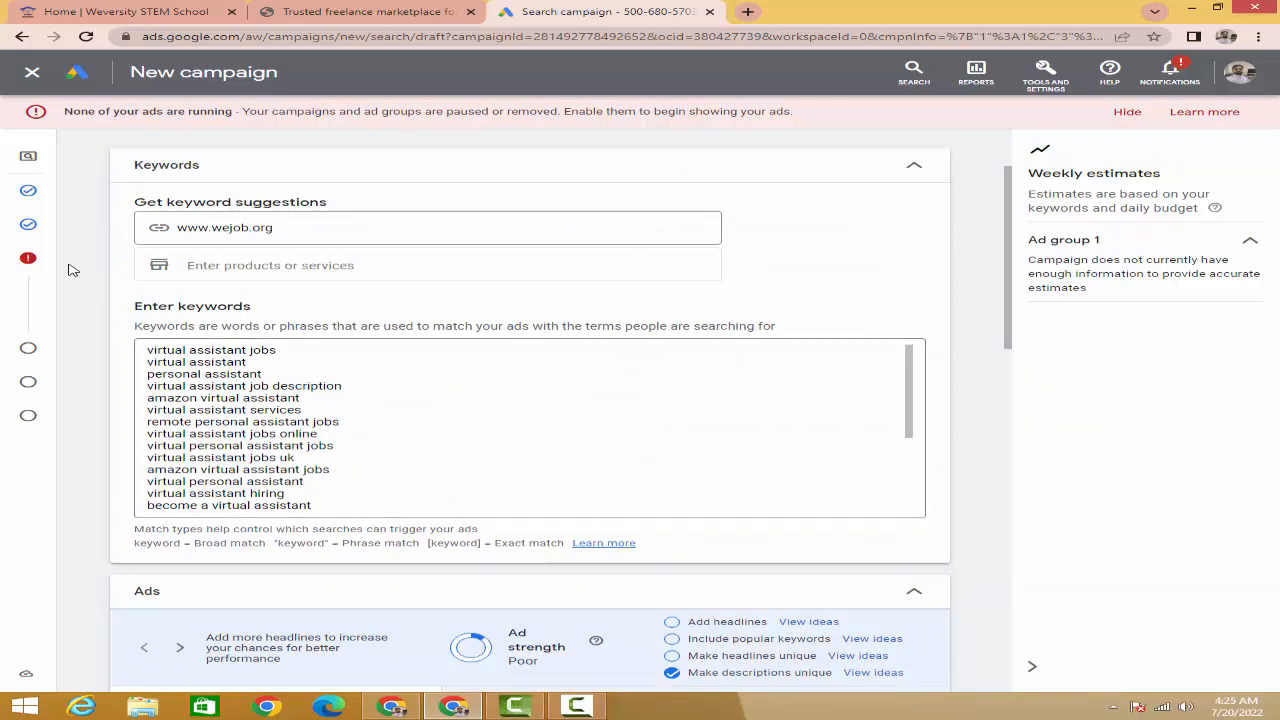
pyautogui.click(33, 74)
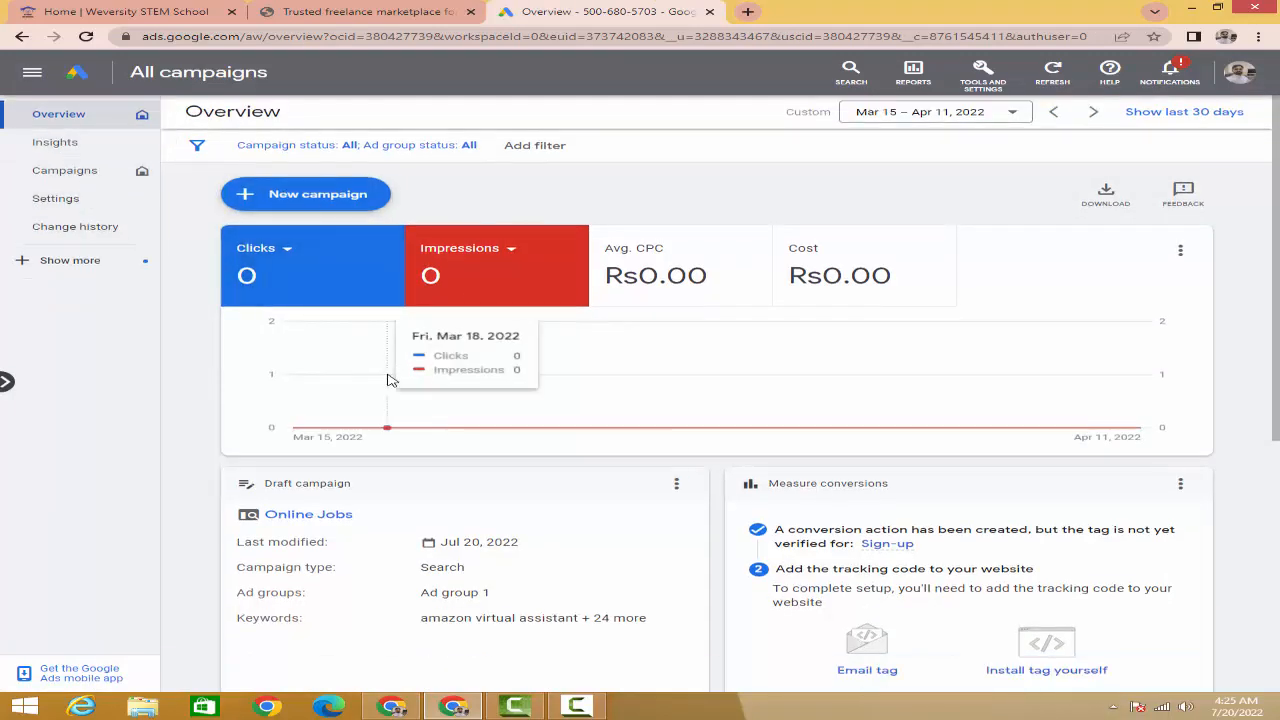
# - Review the Online Jobs draft card showing Ad group 1 and 'amazon virtual assistant' plus 24 more keywords
pyautogui.scroll(-2, 389, 380)
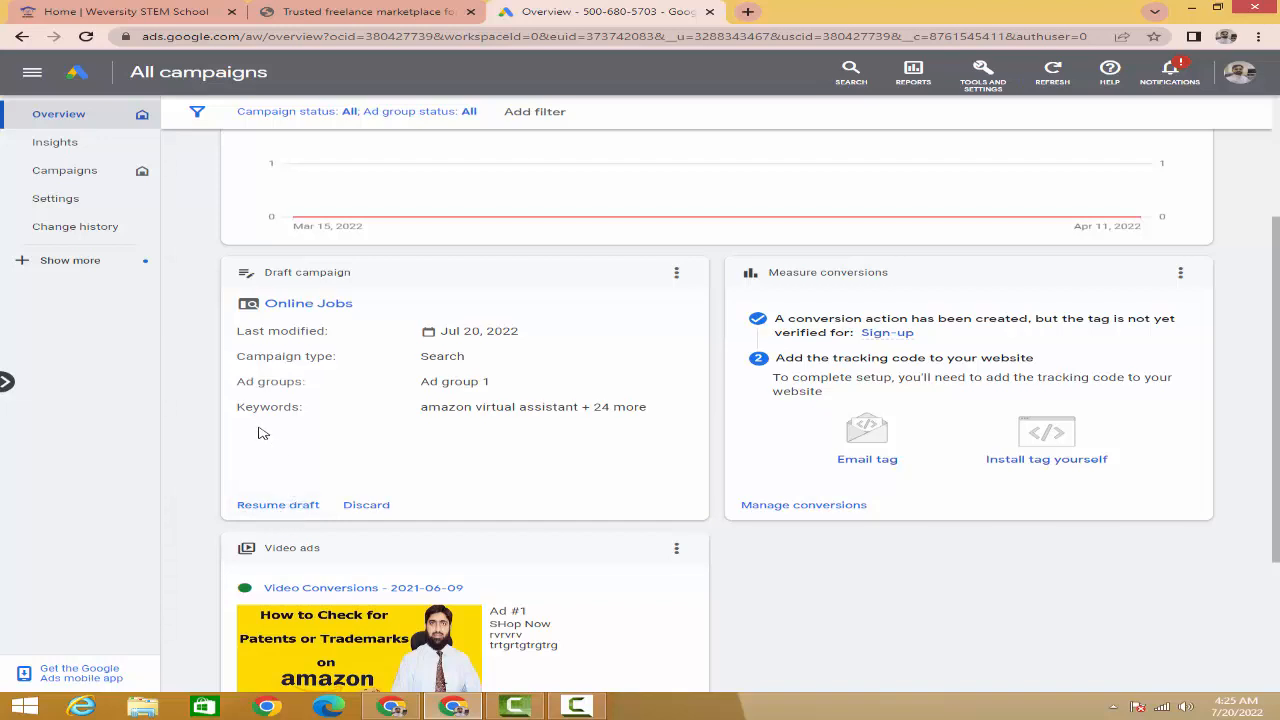
pyautogui.scroll(2, 197, 341)
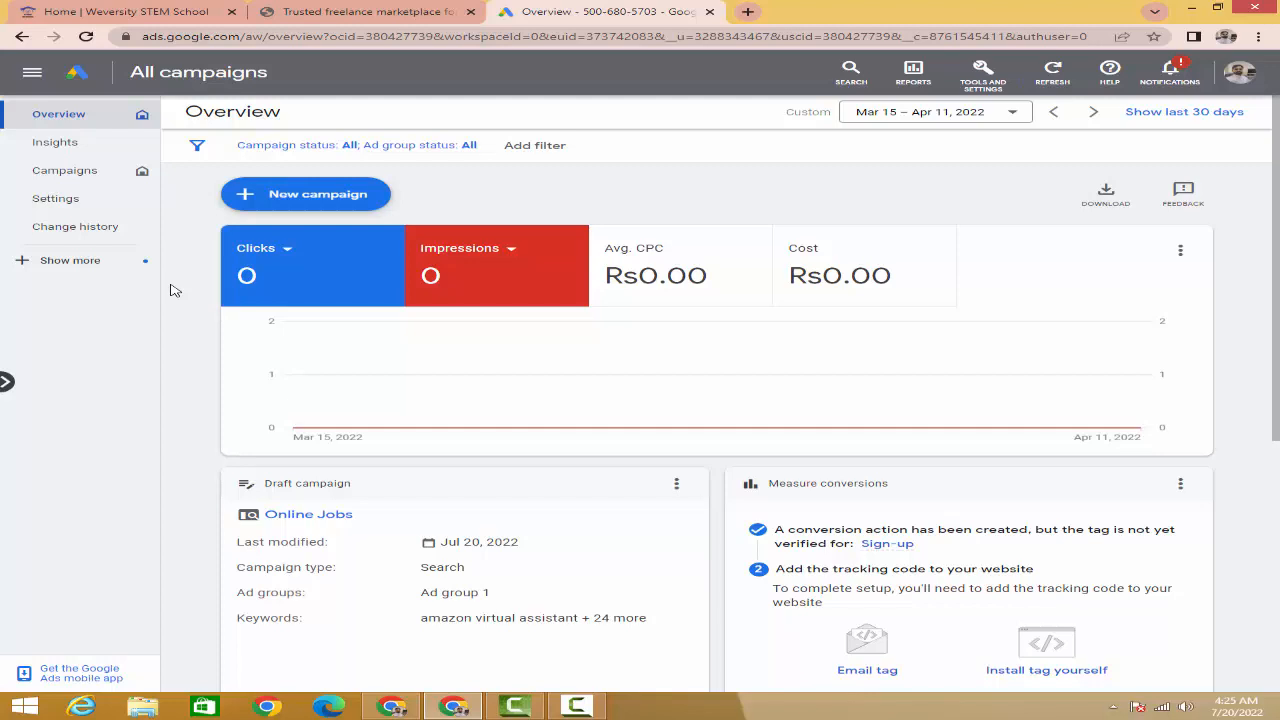
pyautogui.scroll(-3, 253, 310)
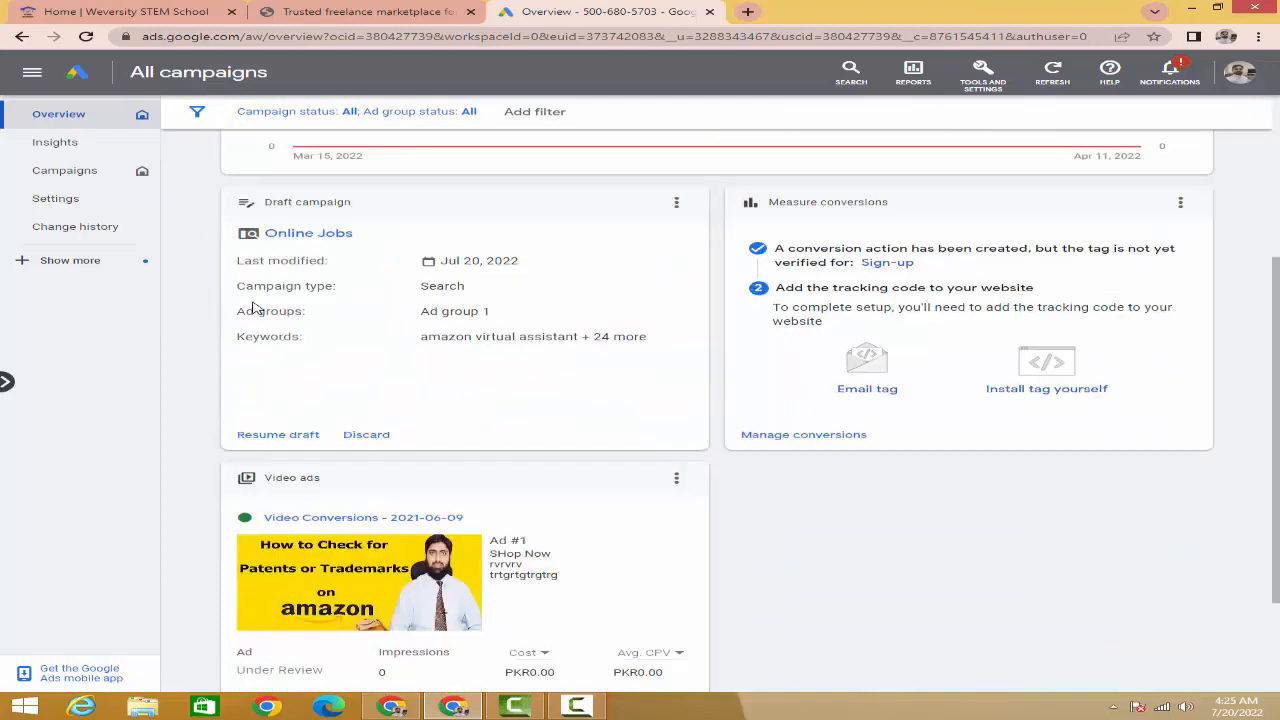
pyautogui.scroll(2, 253, 310)
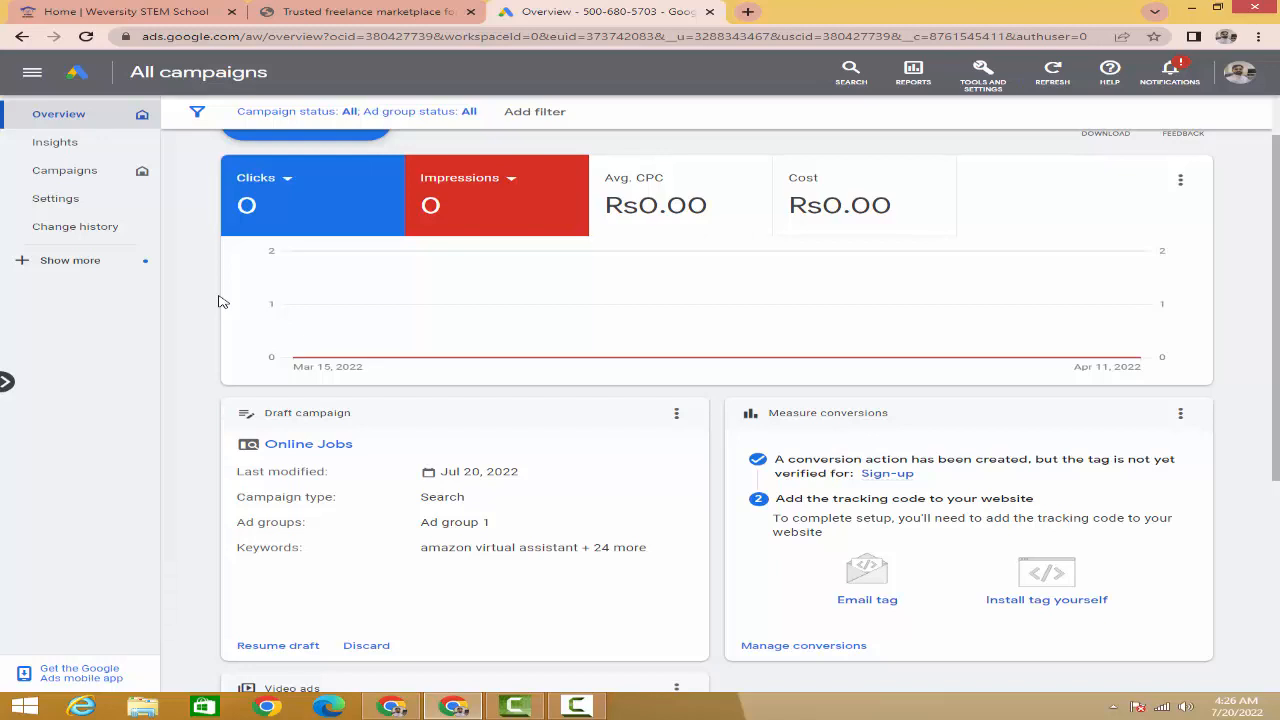
pyautogui.scroll(-3, 221, 302)
pyautogui.scroll(2, 221, 302)
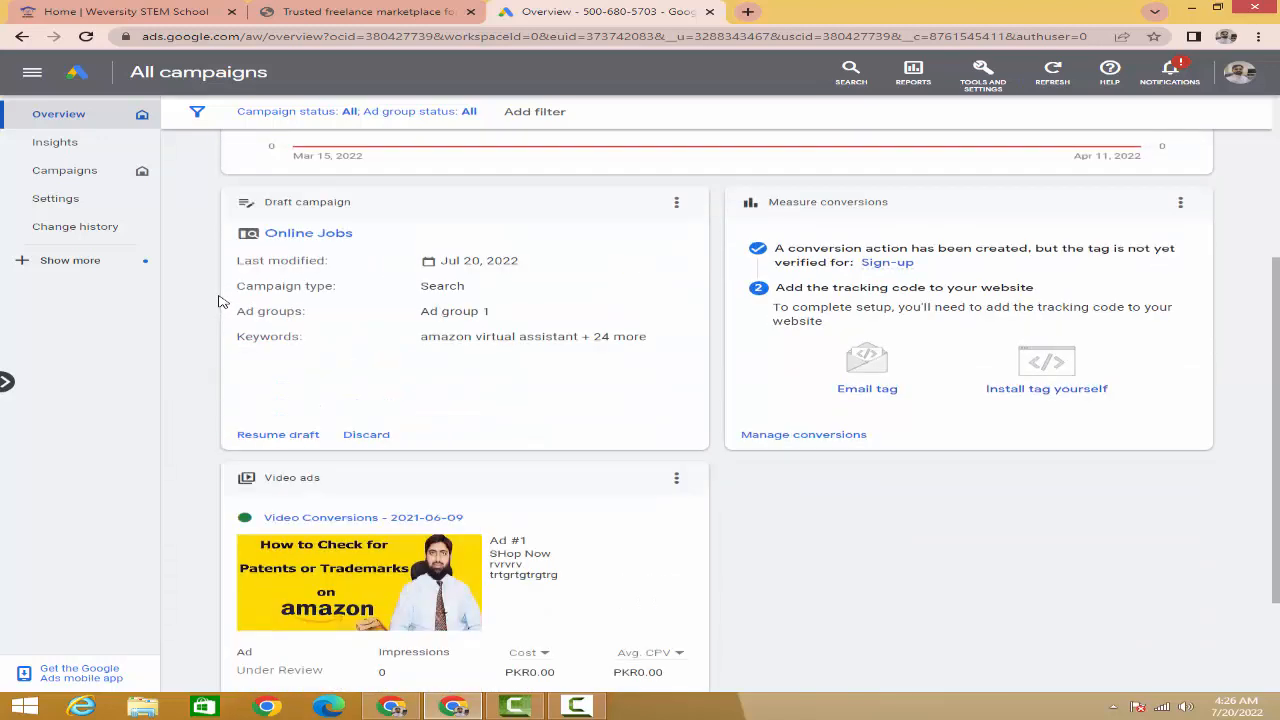
pyautogui.scroll(2, 221, 302)
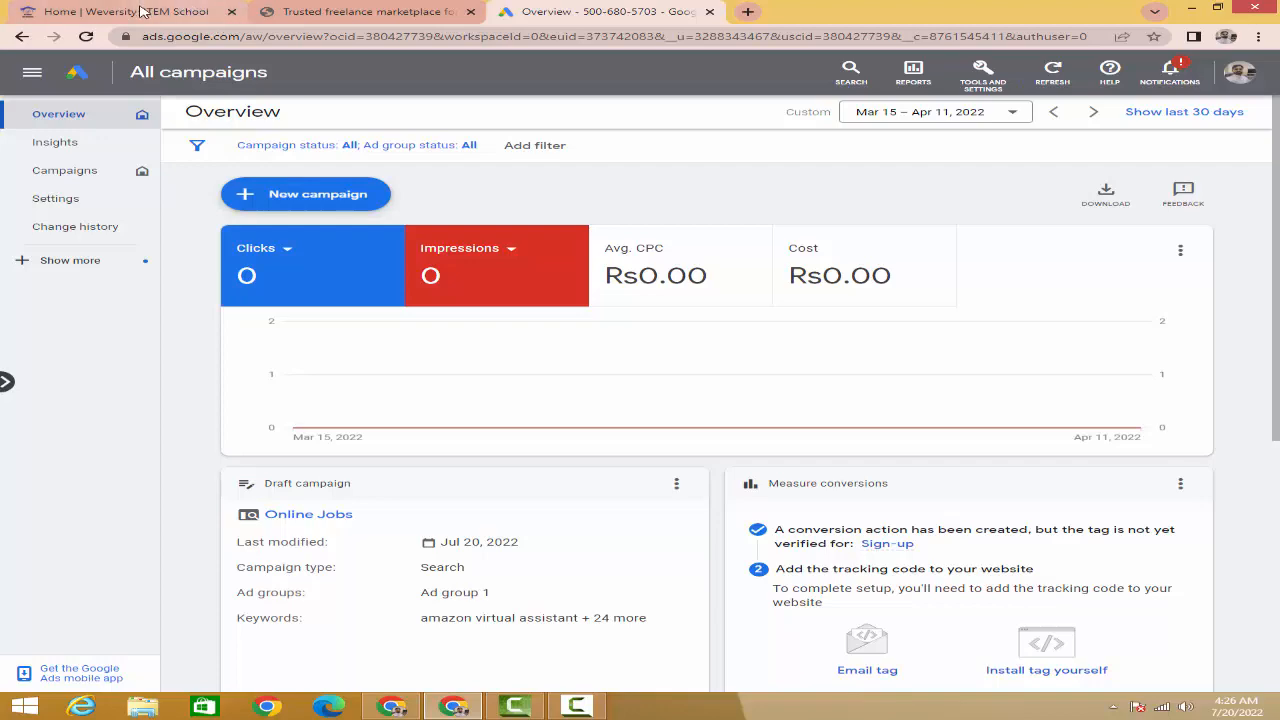
# - Browse down the Weversity STEM School home page
pyautogui.click(137, 11)
pyautogui.scroll(3, 549, 272)
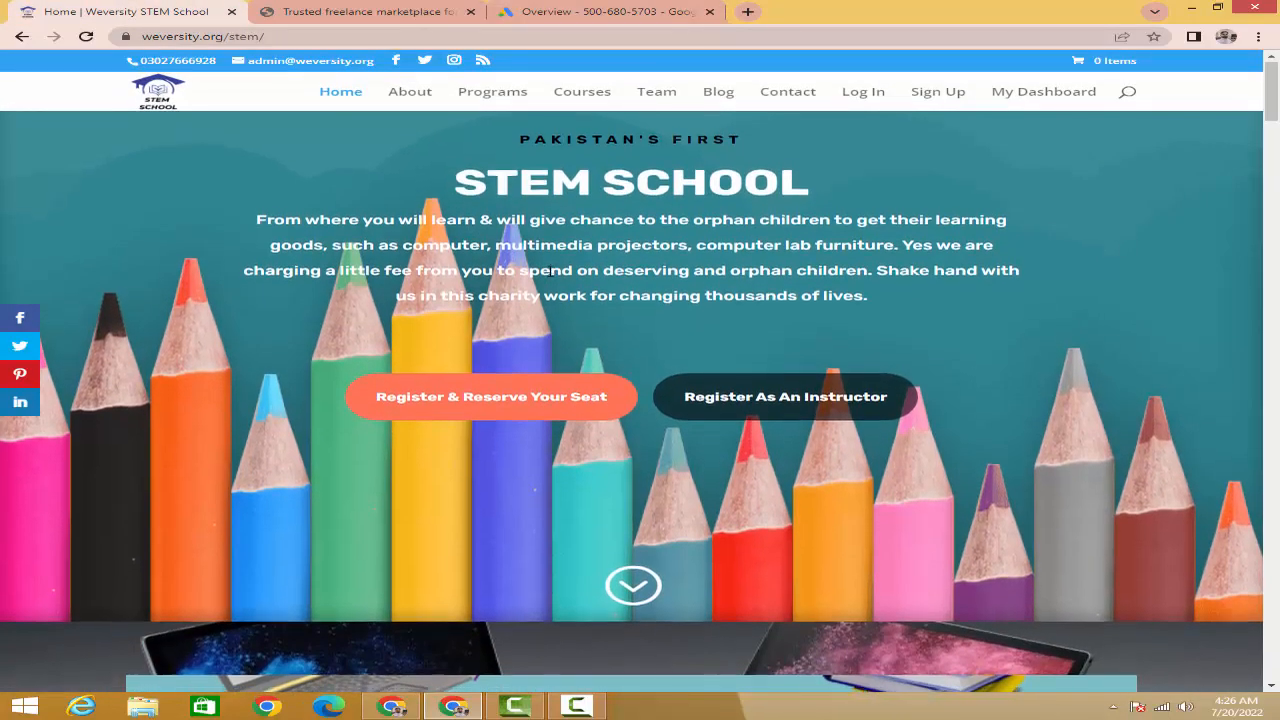
pyautogui.scroll(-3, 549, 272)
pyautogui.scroll(-5, 549, 277)
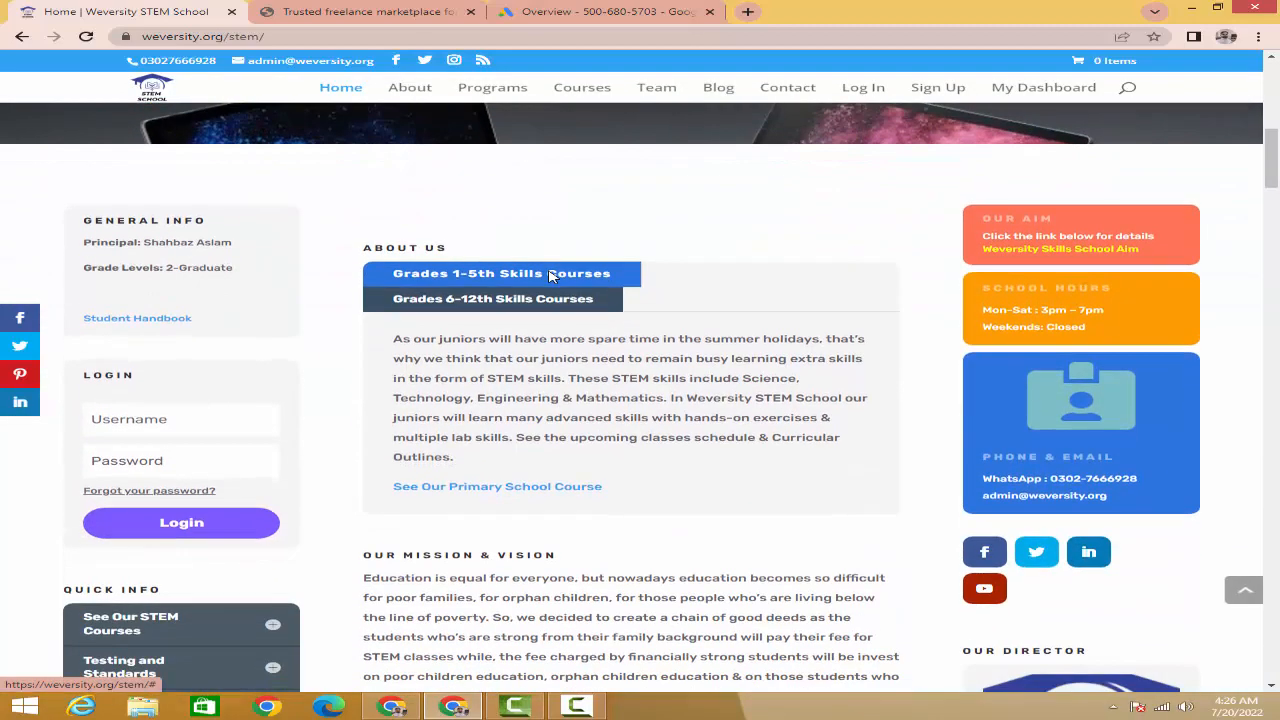
pyautogui.scroll(-1, 549, 277)
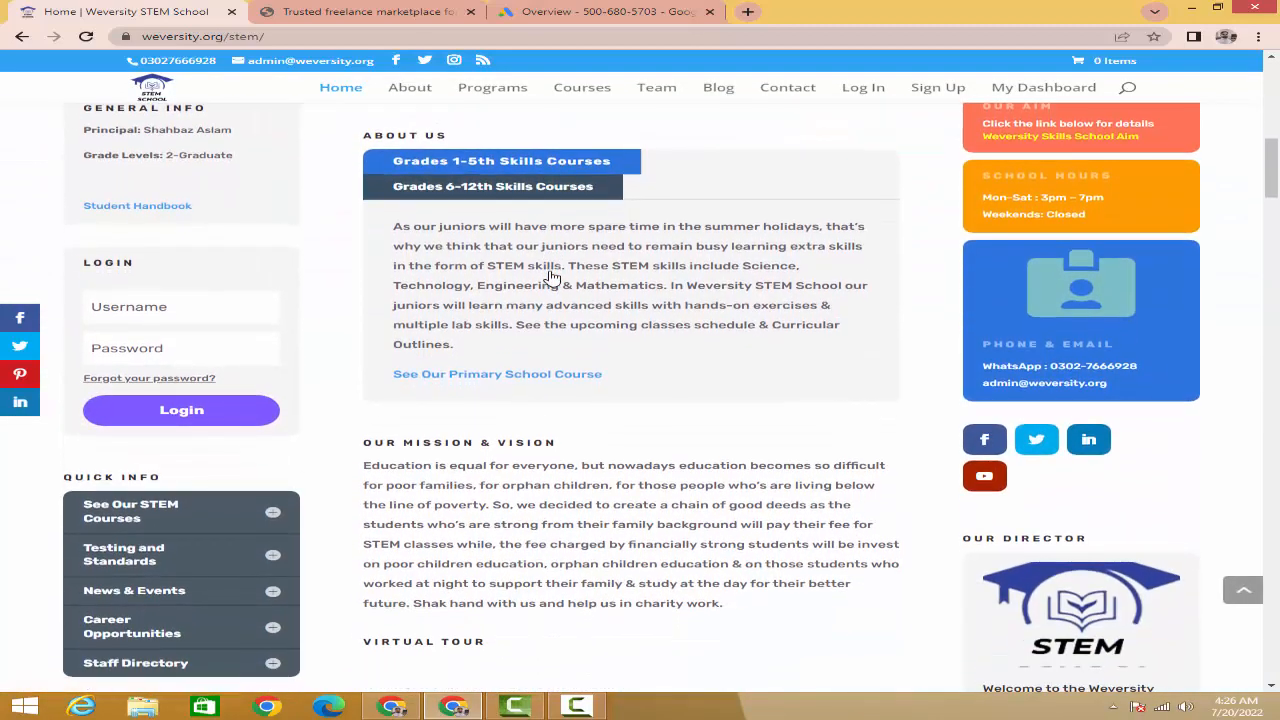
pyautogui.scroll(-3, 549, 277)
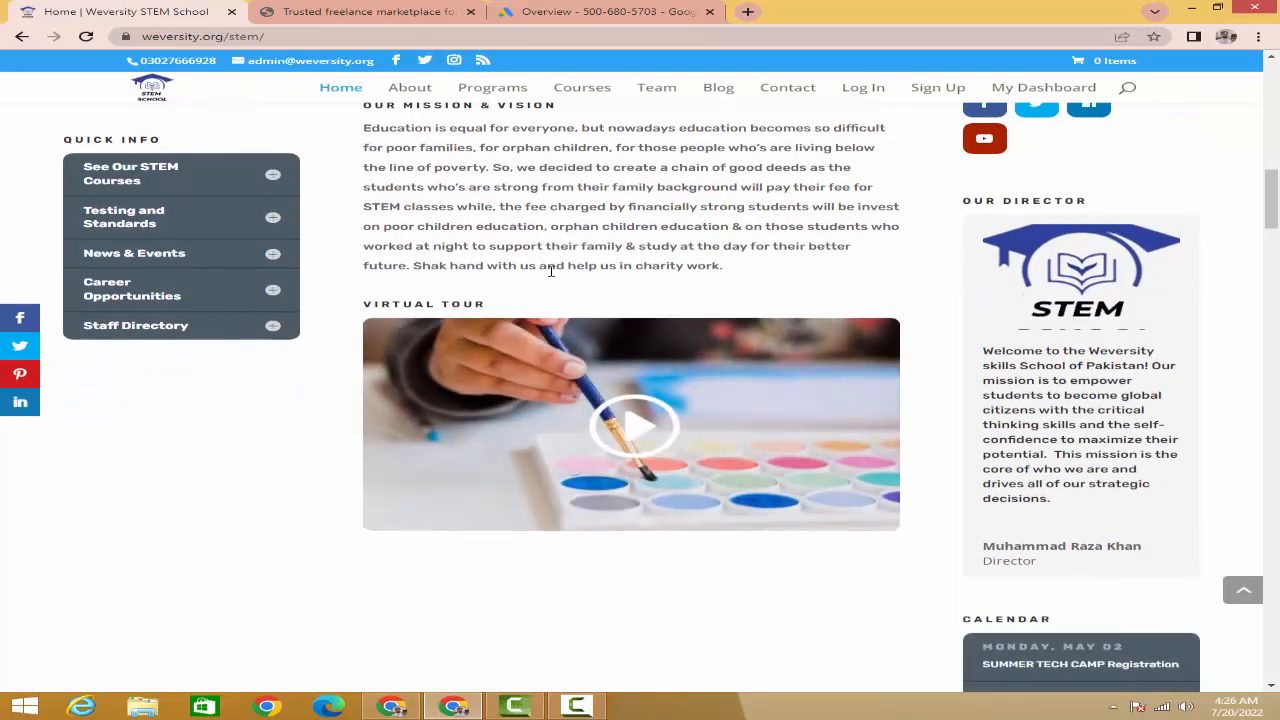
# - Look over the wejob.org contractor listings, then return to the Weversity STEM School page
pyautogui.click(337, 12)
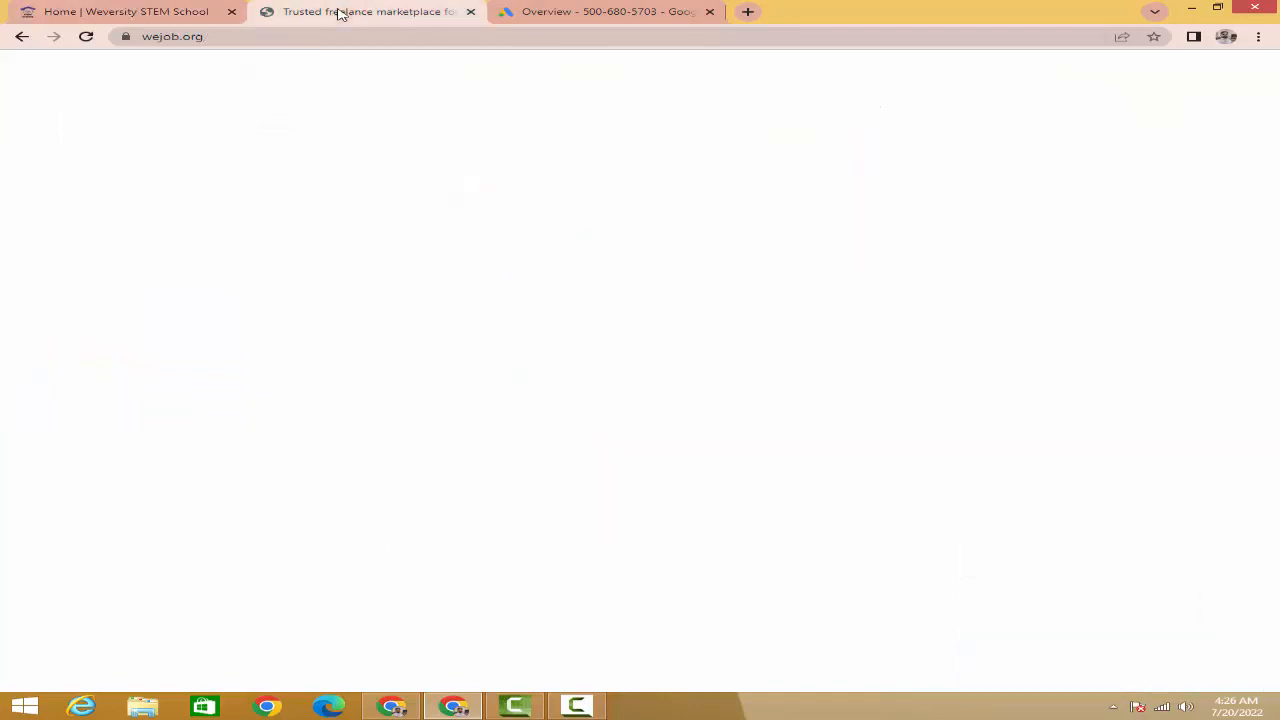
pyautogui.moveTo(522, 220)
pyautogui.scroll(-3, 737, 308)
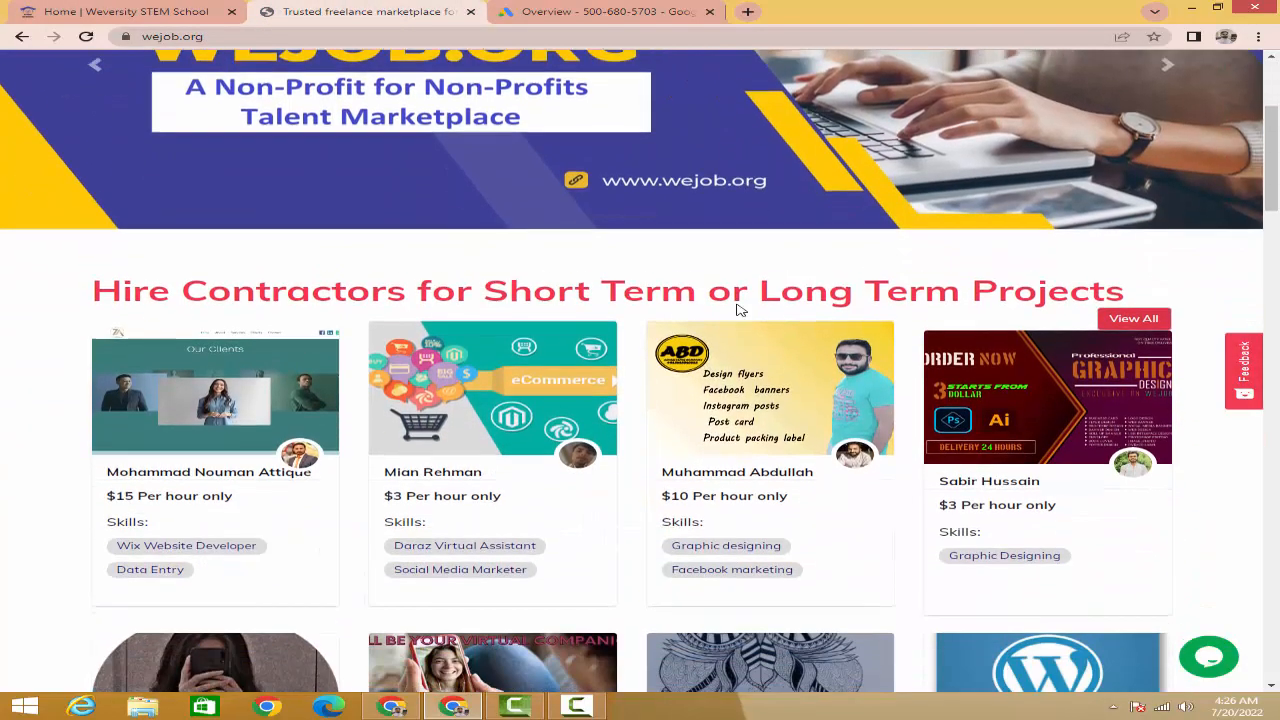
pyautogui.scroll(-2, 737, 308)
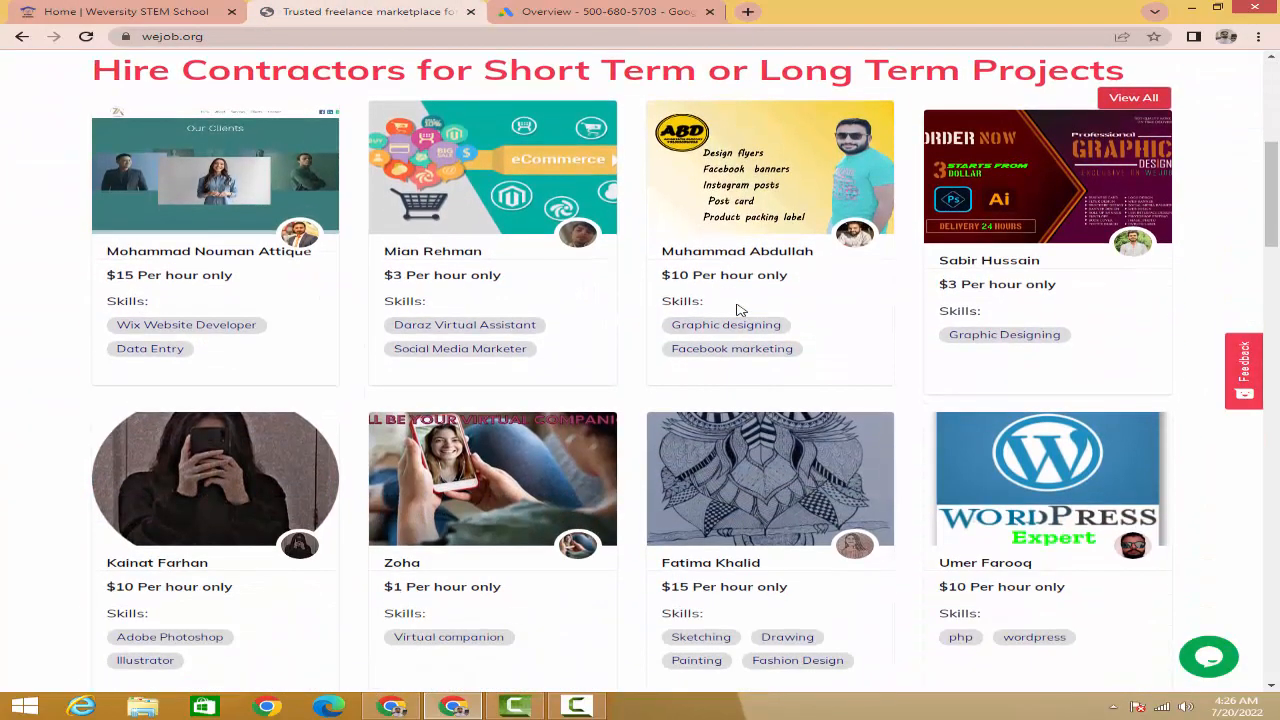
pyautogui.scroll(5, 737, 308)
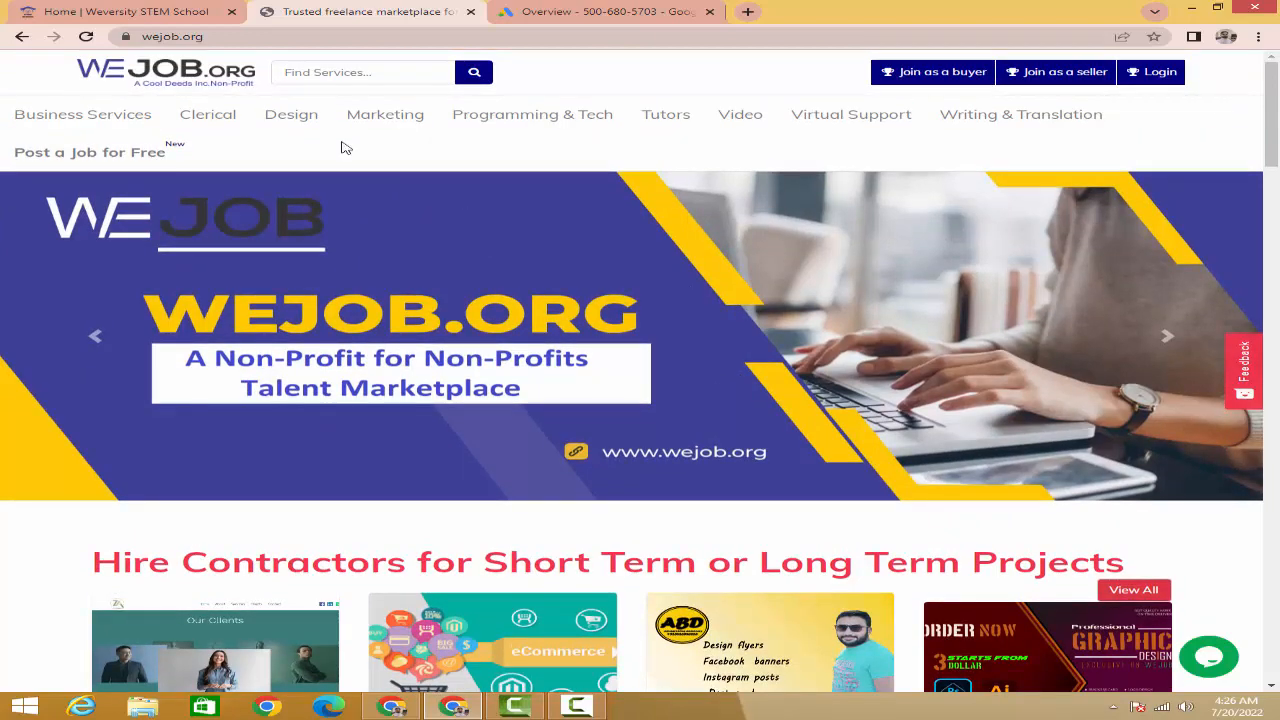
pyautogui.click(110, 18)
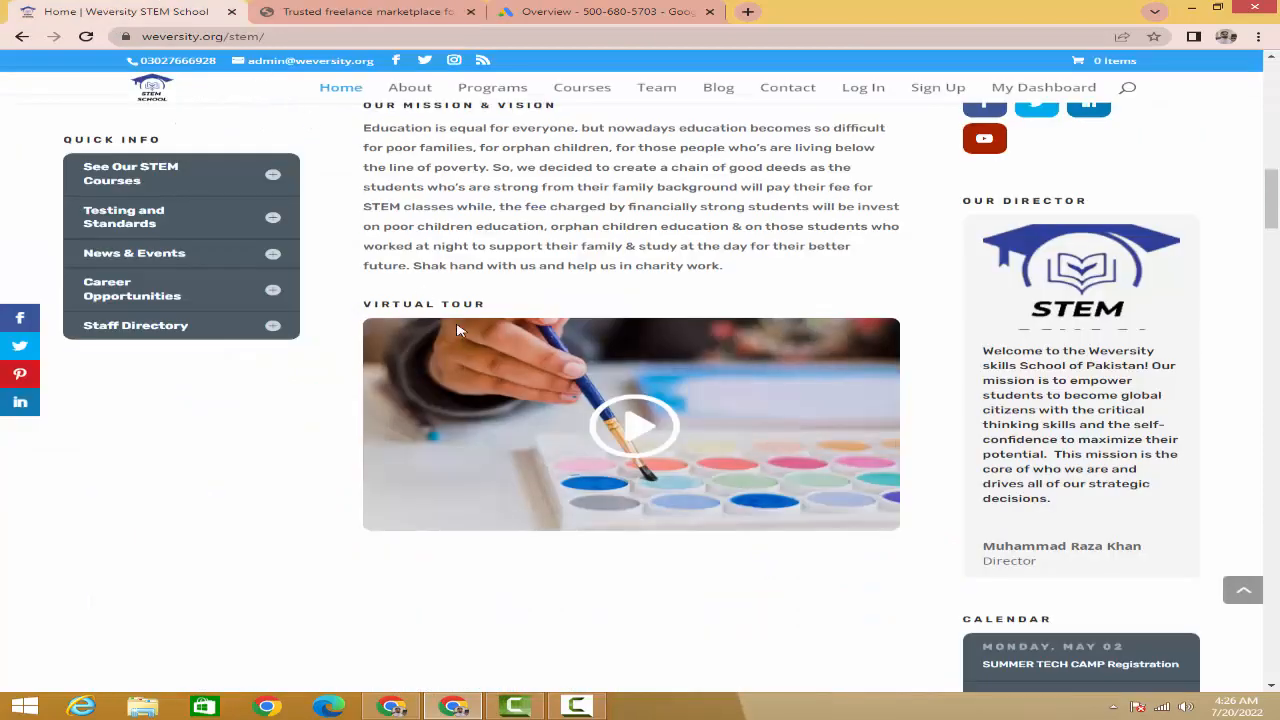
pyautogui.scroll(5, 457, 330)
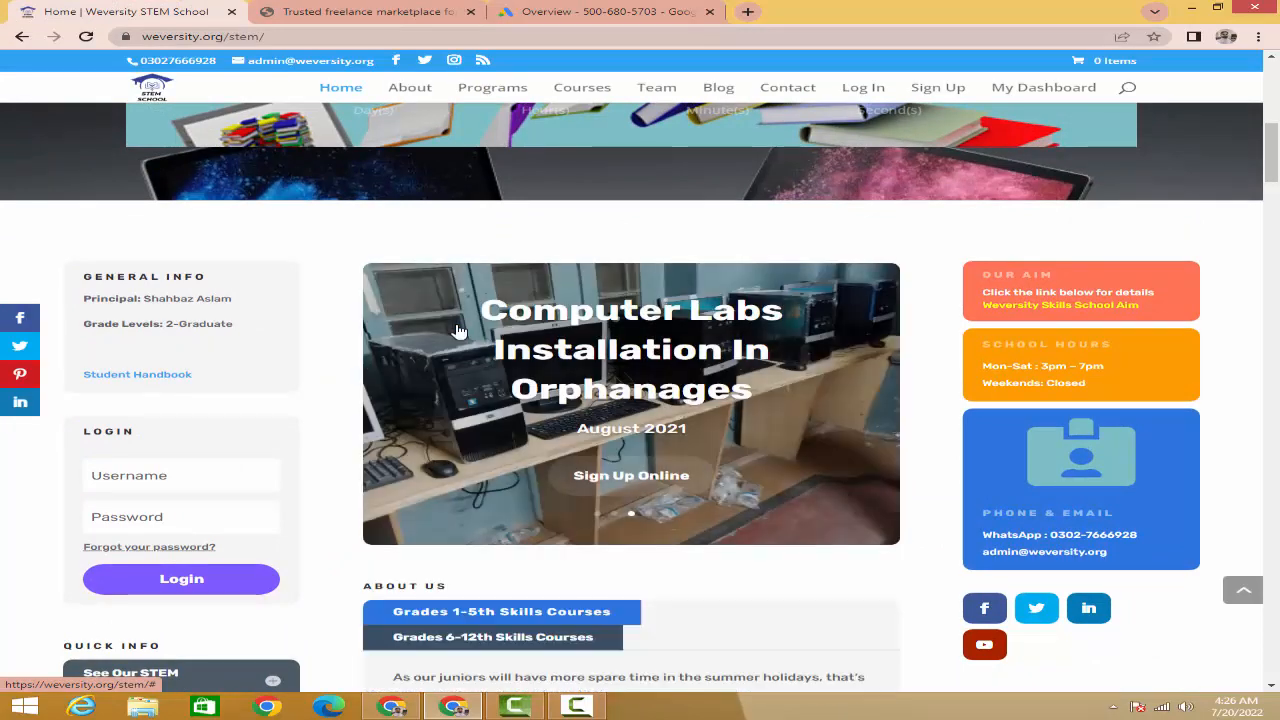
pyautogui.scroll(2, 457, 330)
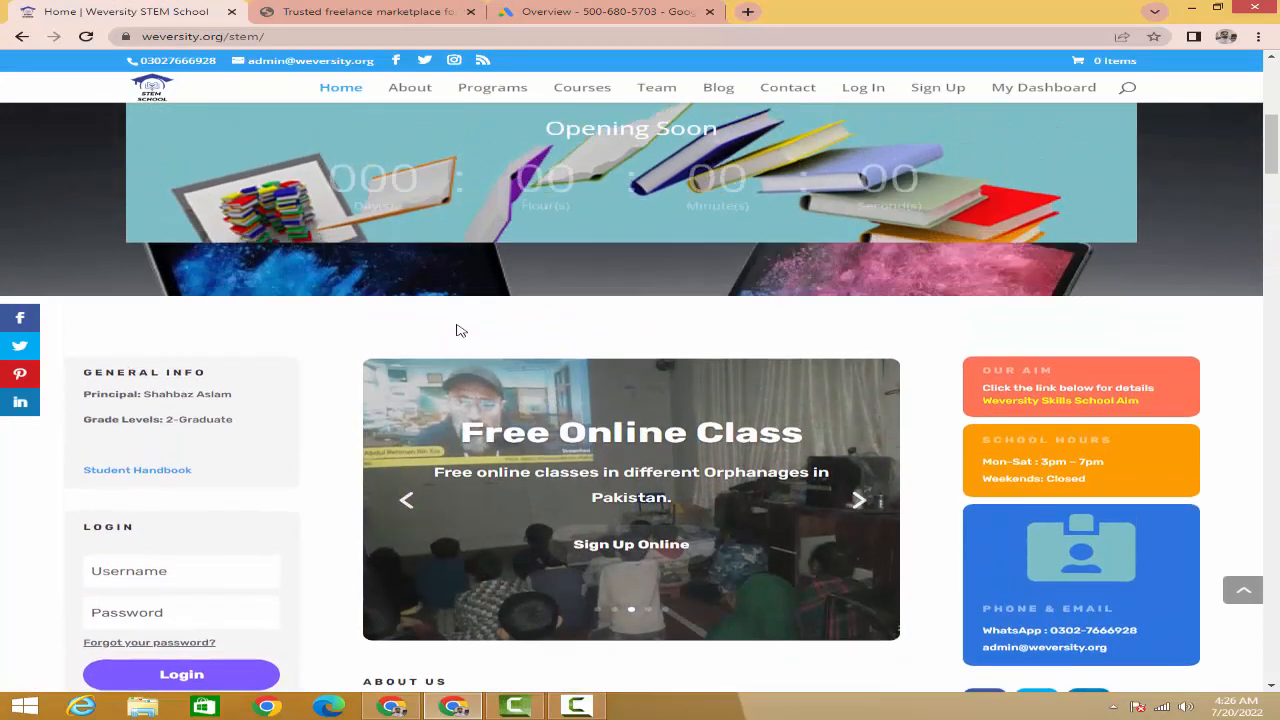
pyautogui.scroll(3, 457, 330)
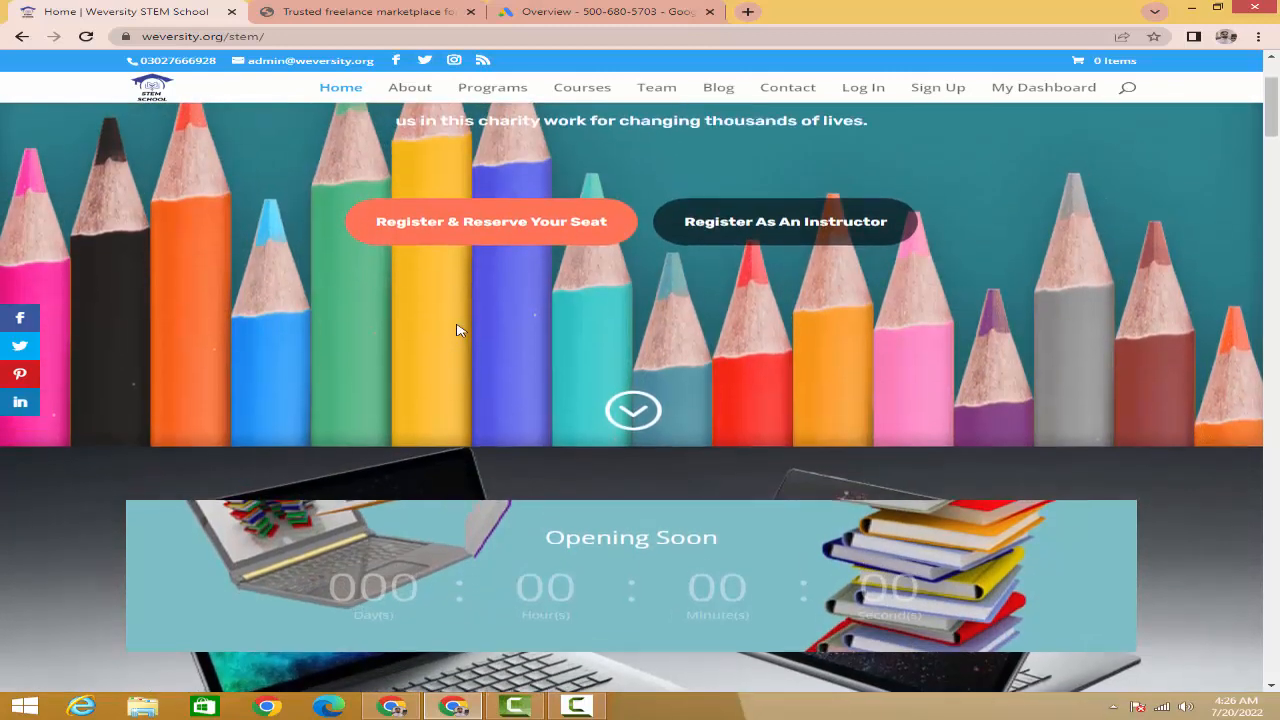
pyautogui.scroll(2, 457, 330)
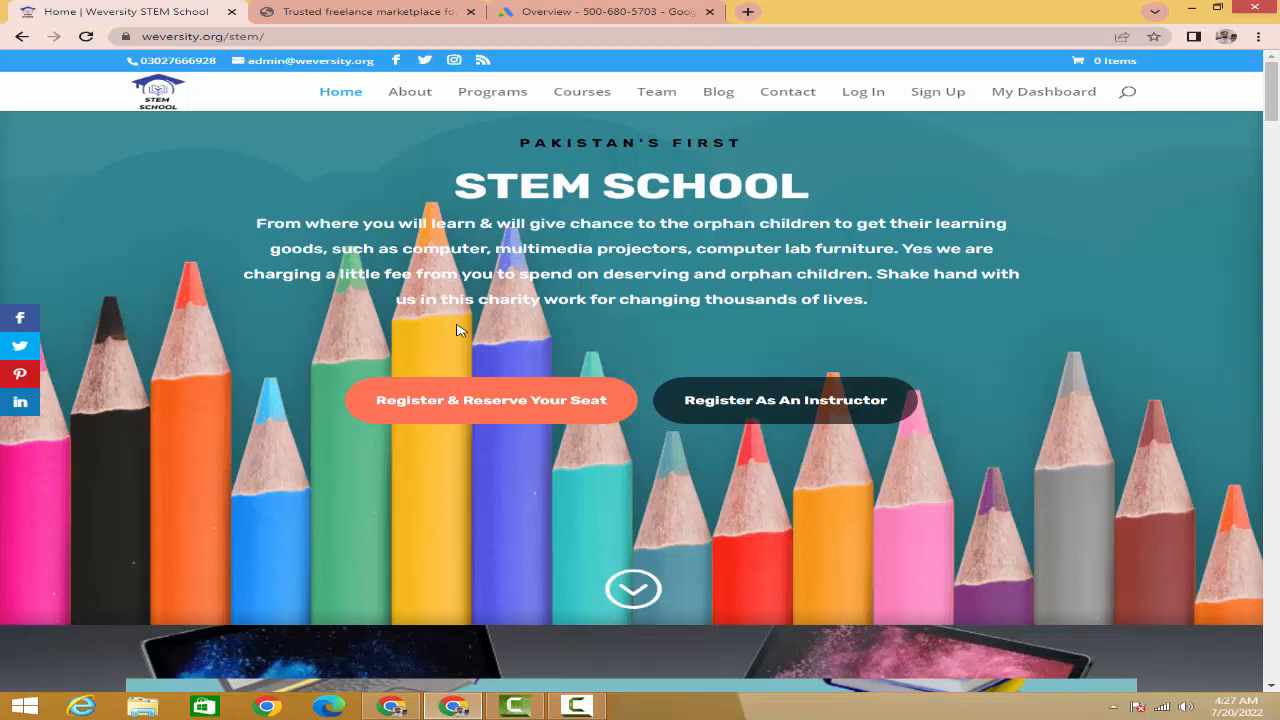
pyautogui.click(577, 706)
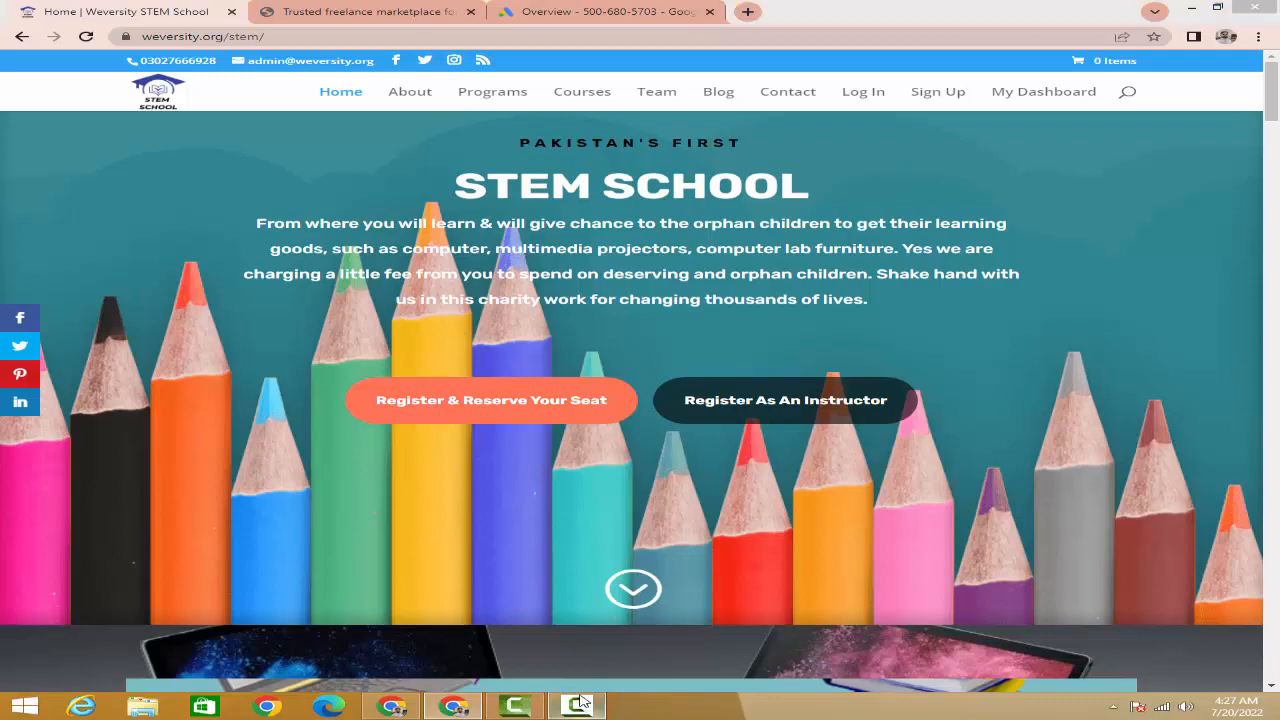